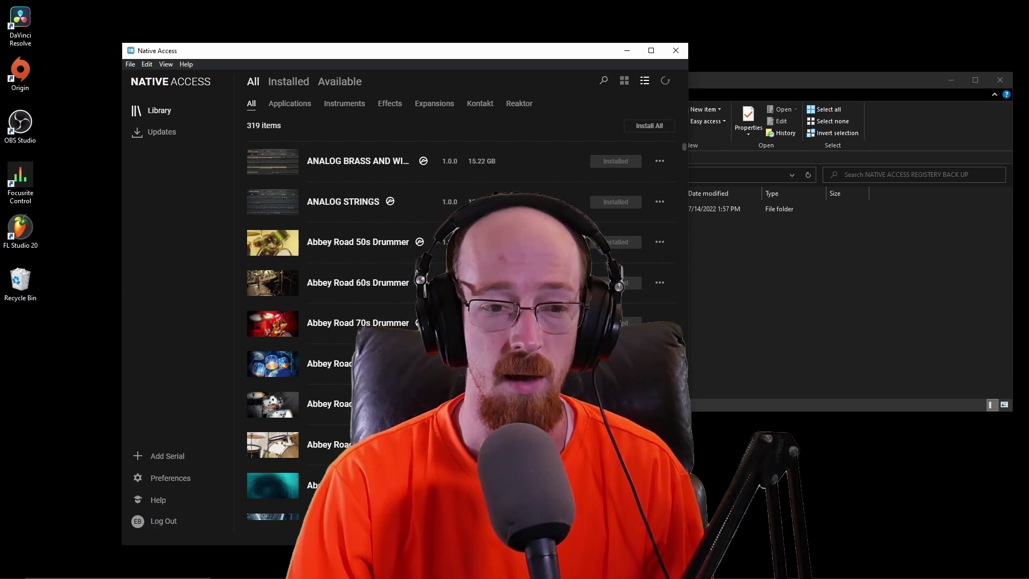
Step: Start locating the Action Strikes library folder, then cancel the Locate dialog without choosing
scroll(456, 332, down, 10)
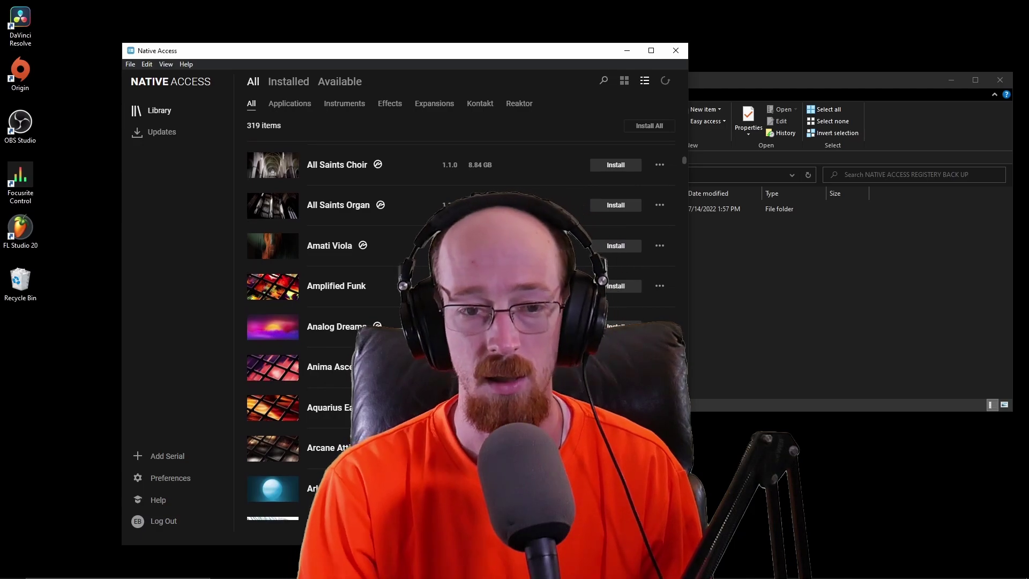
scroll(455, 332, up, 10)
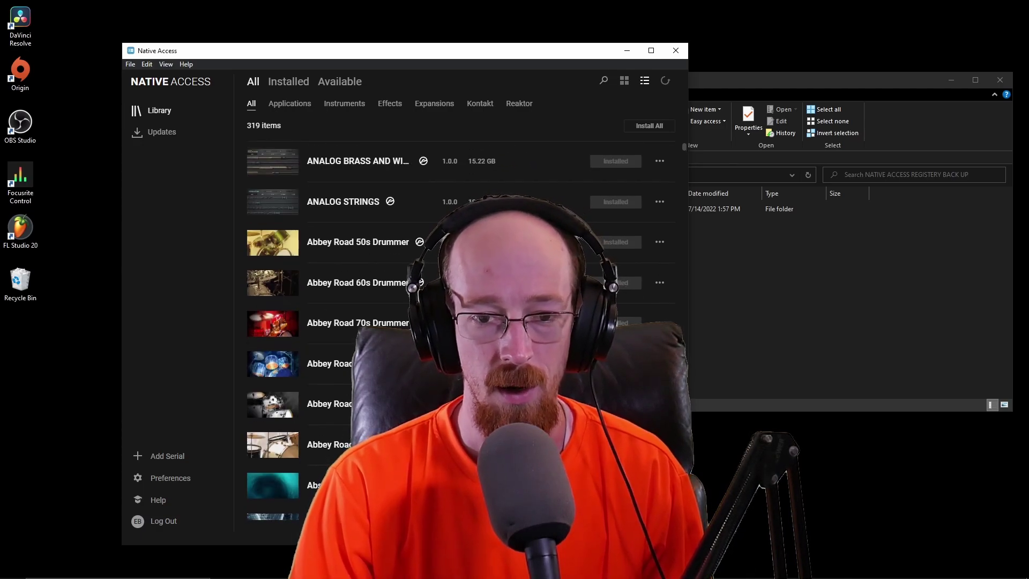
scroll(577, 255, down, 3)
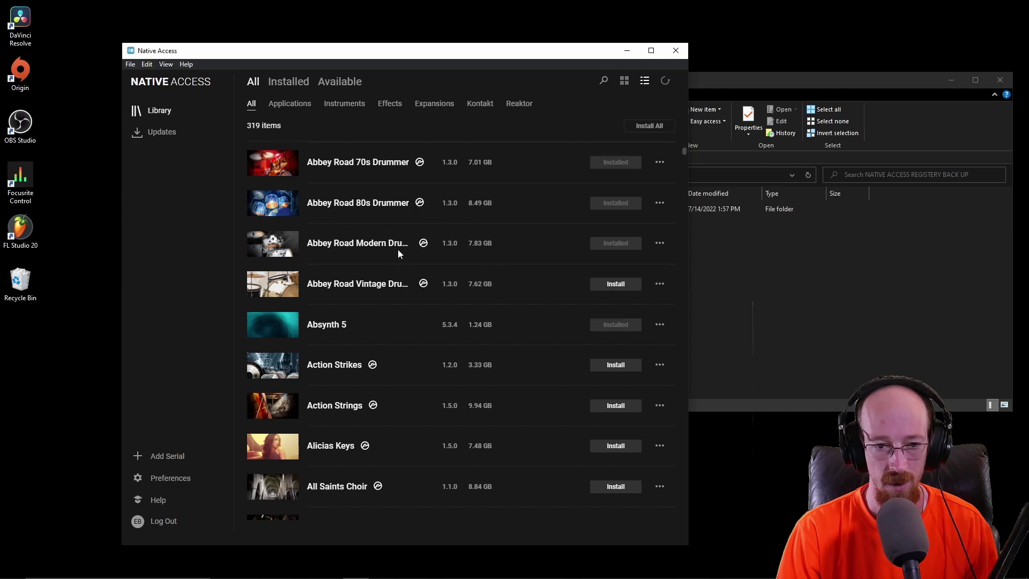
scroll(416, 335, down, 2)
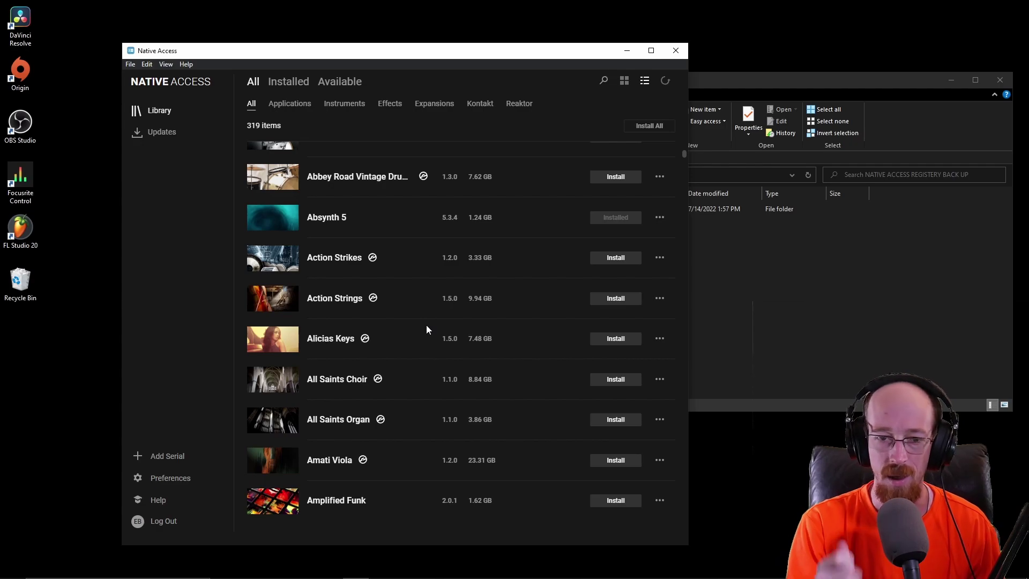
click(660, 258)
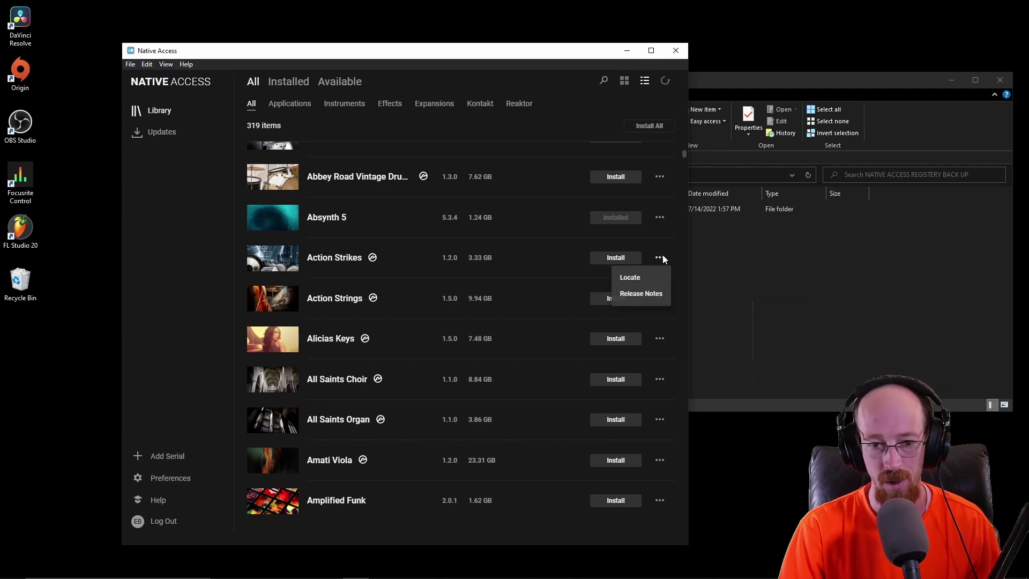
click(651, 277)
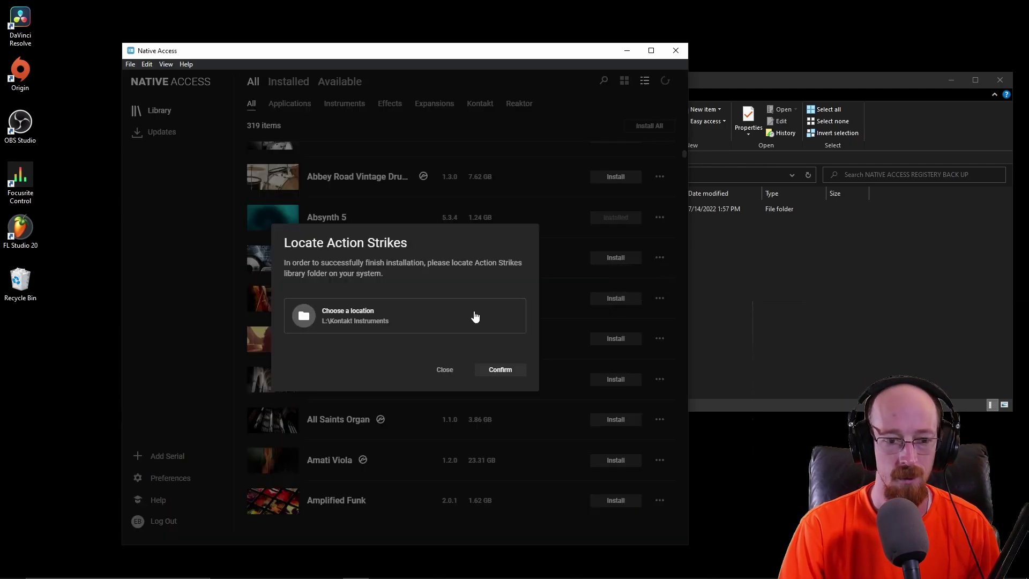
click(370, 326)
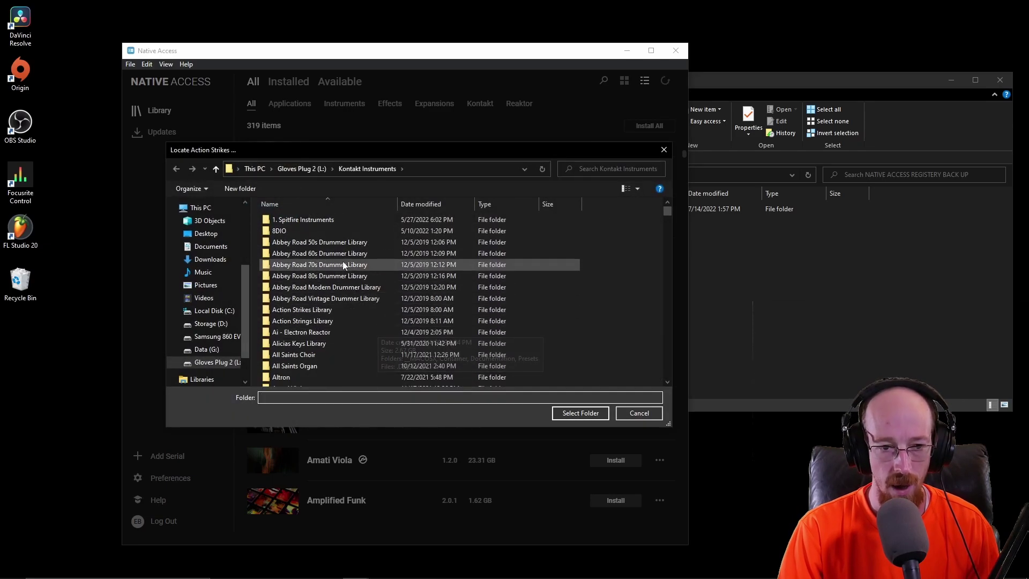
scroll(378, 330, down, 5)
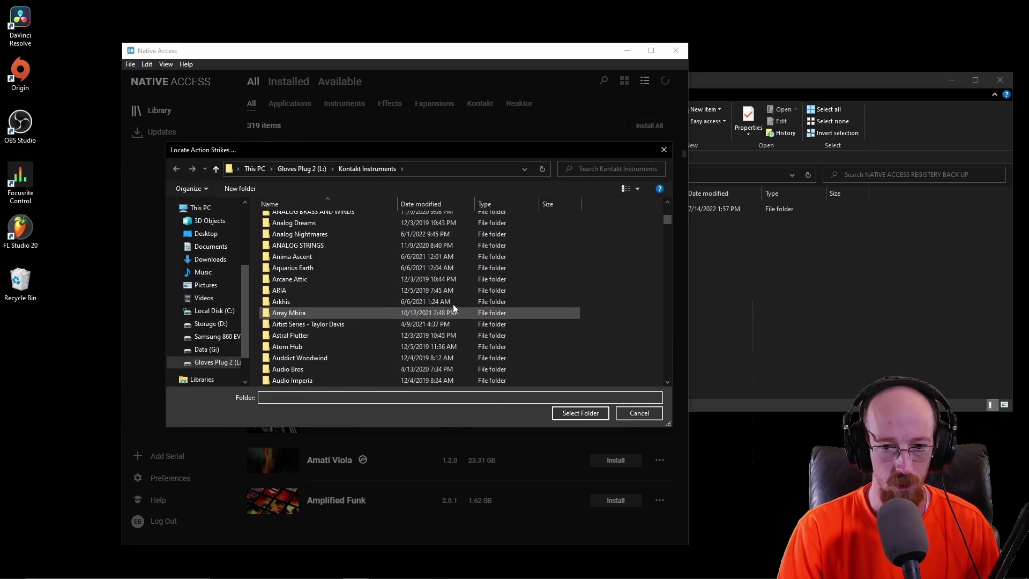
drag(664, 221, 662, 375)
click(664, 150)
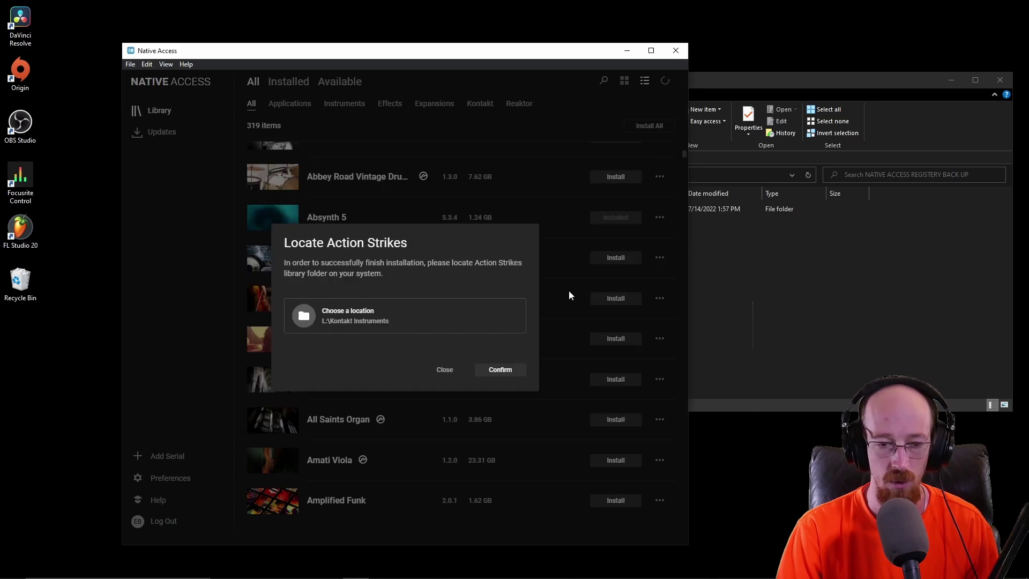
click(444, 369)
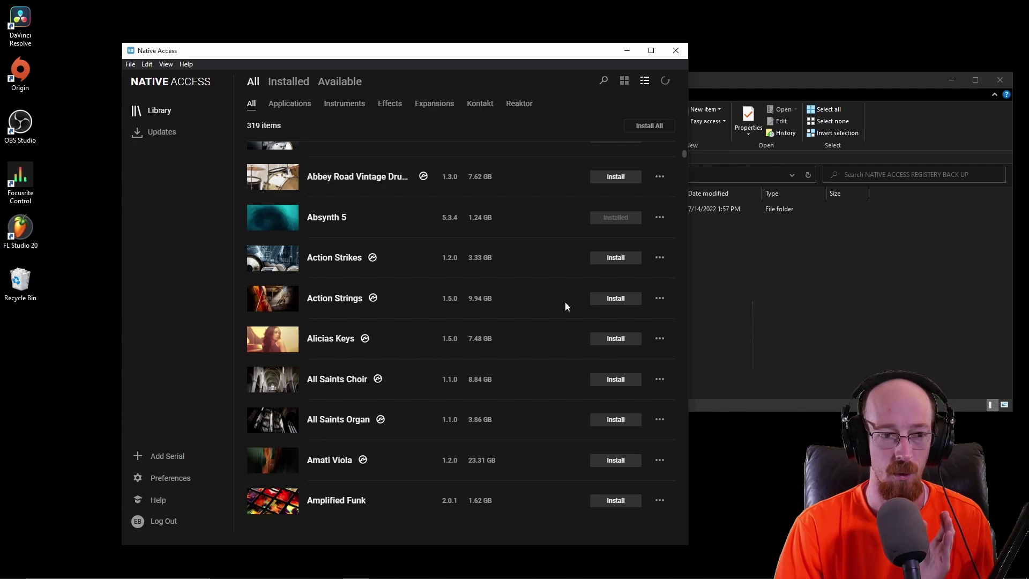
Step: Bring the registry backup folder forward and search Windows for 'regi' to find Registry Editor
click(841, 300)
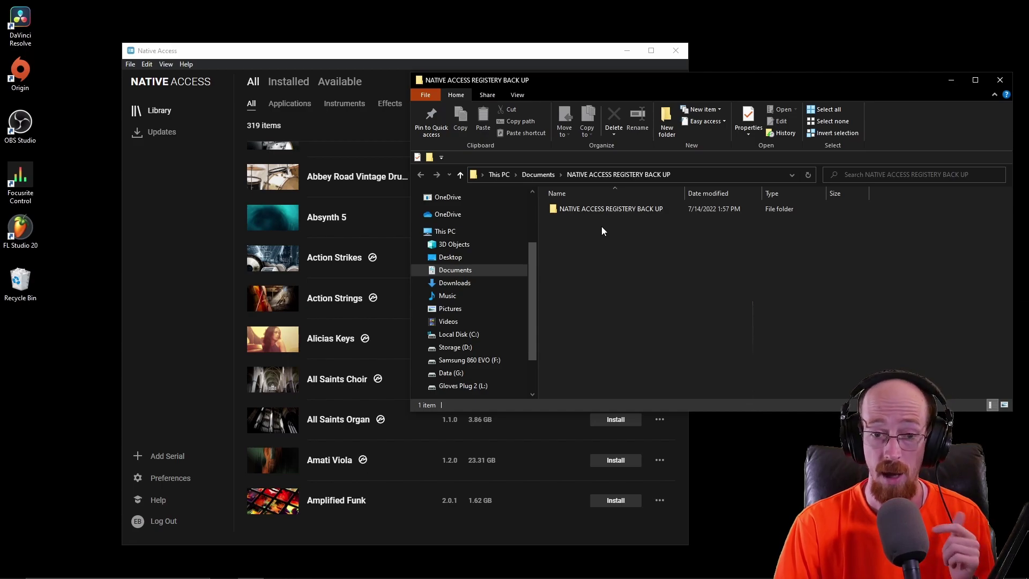
key(super)
text(regi)
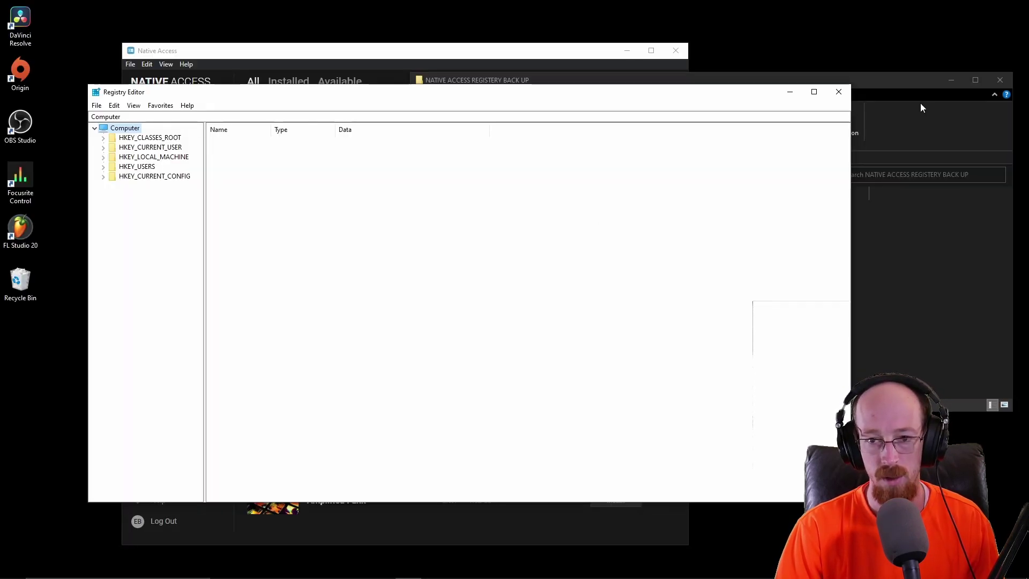
Step: Open the inner NATIVE ACCESS REGISTERY BACK UP folder and expand HKEY_CURRENT_USER > SOFTWARE
click(903, 91)
double_click(637, 210)
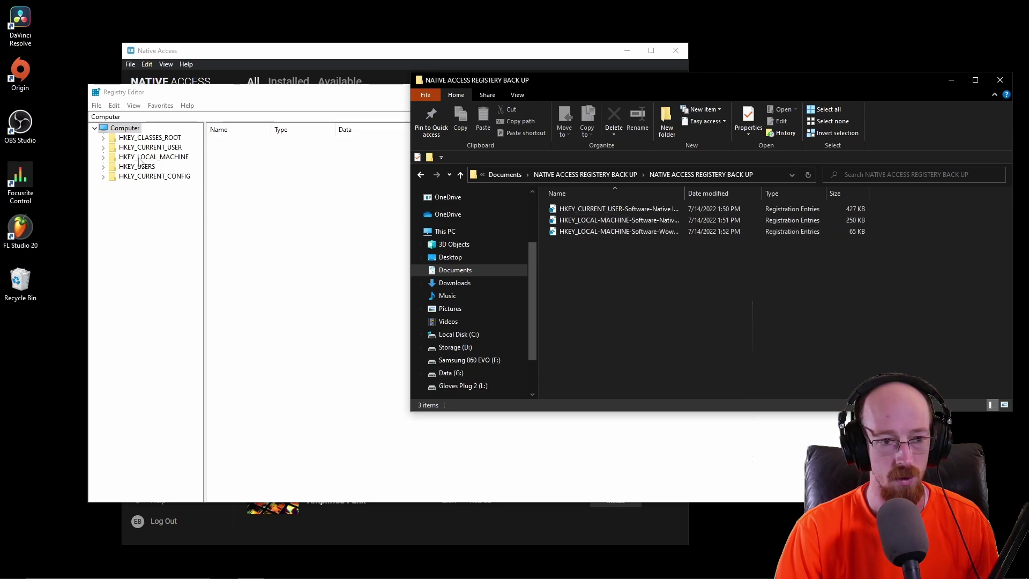
click(103, 148)
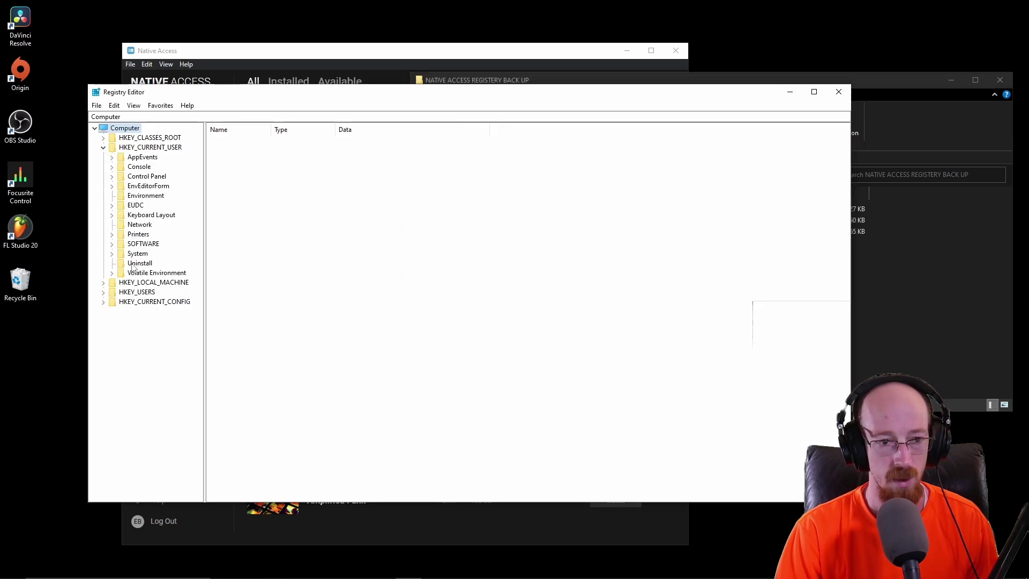
click(112, 244)
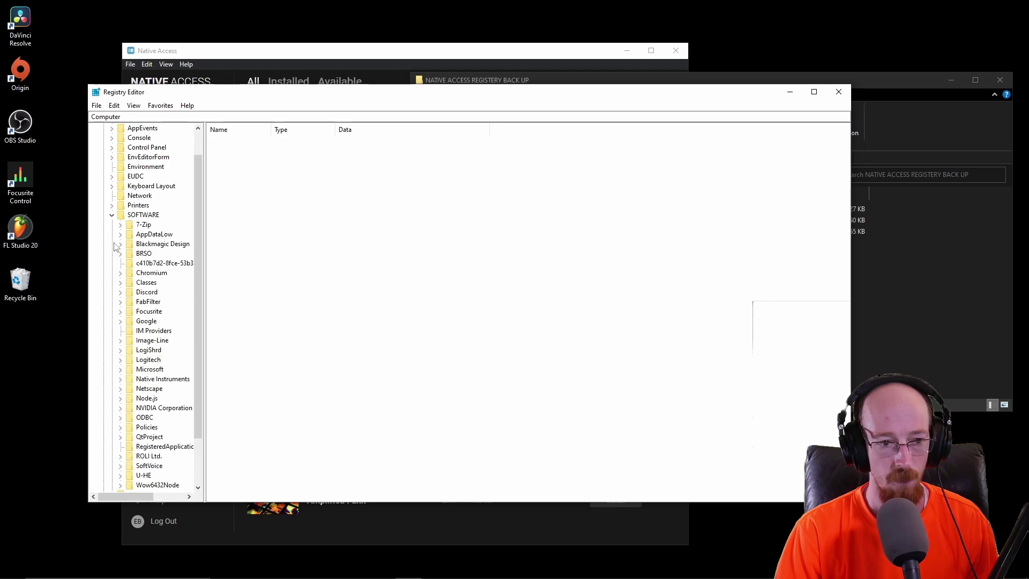
scroll(156, 310, down, 2)
scroll(148, 331, up, 1)
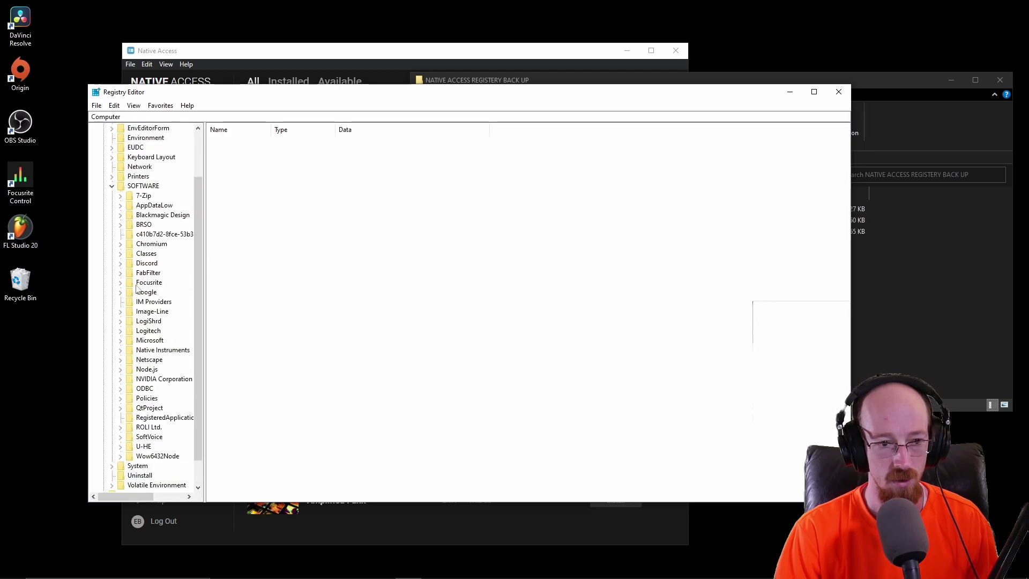
Step: Select the current user's Native Instruments key, dismiss its actions without exporting, and collapse SOFTWARE
click(150, 351)
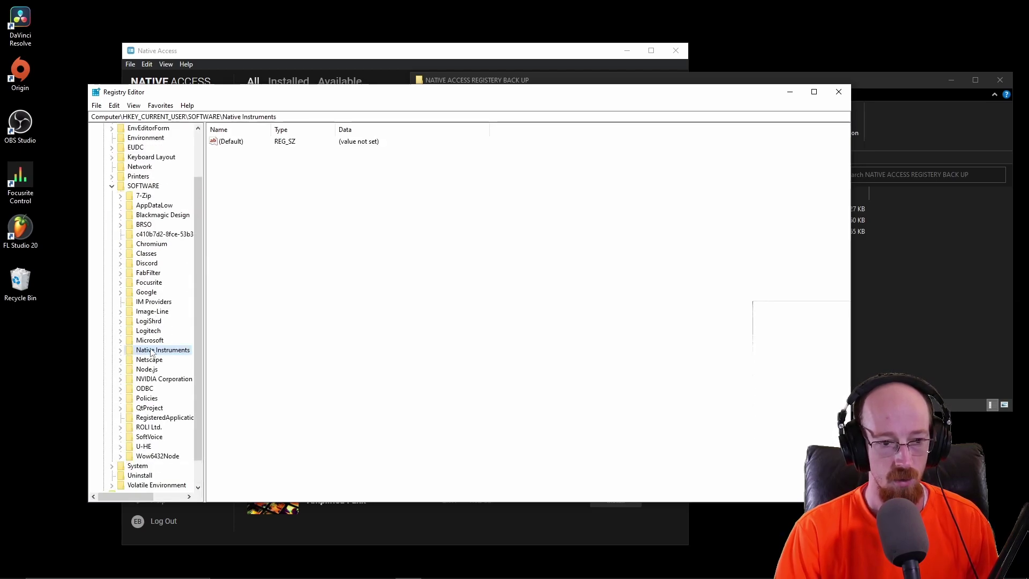
right_click(150, 350)
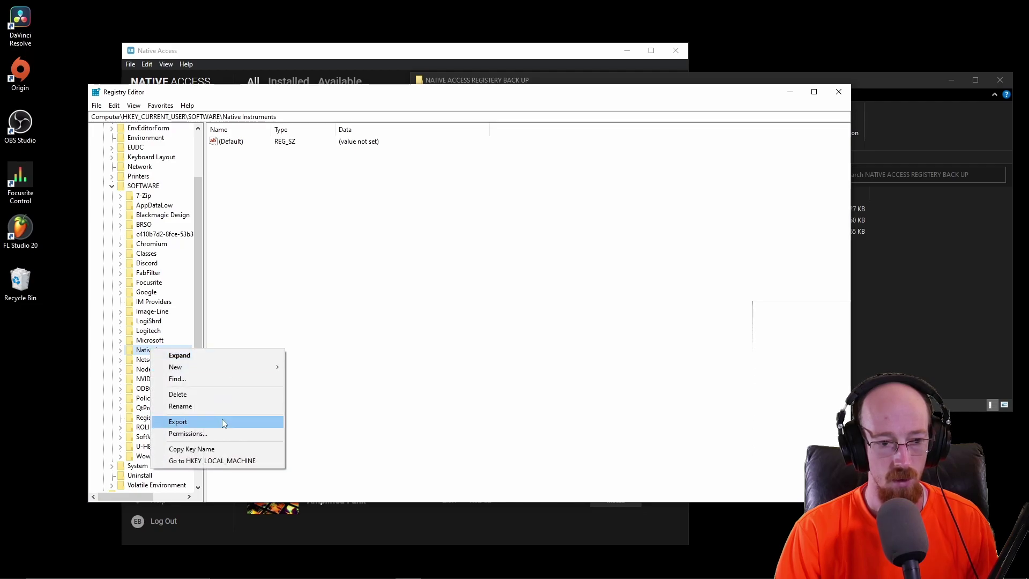
click(741, 161)
click(111, 186)
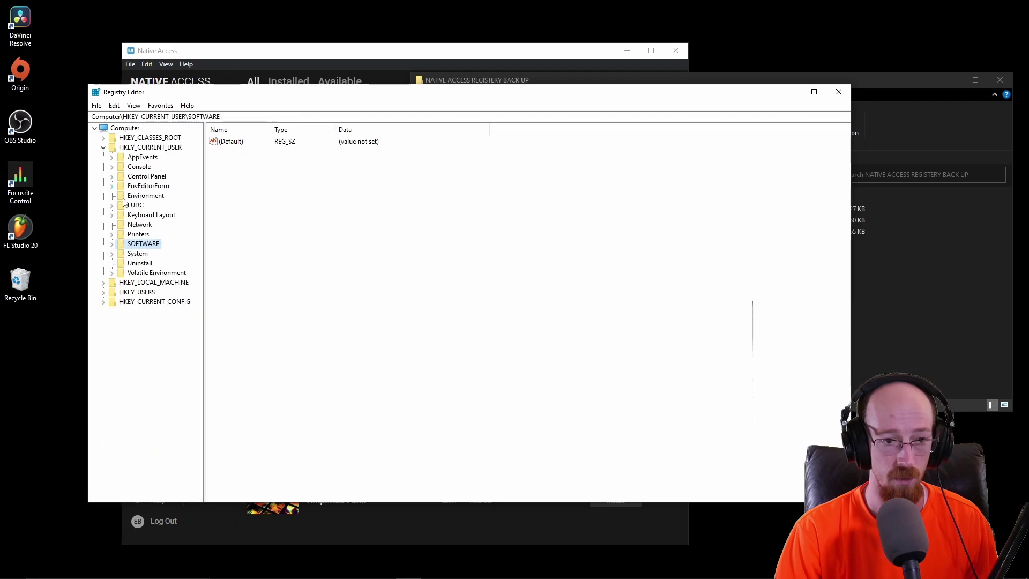
Step: Expand HKEY_LOCAL_MACHINE > SOFTWARE and select its Native Instruments key
click(104, 147)
click(103, 157)
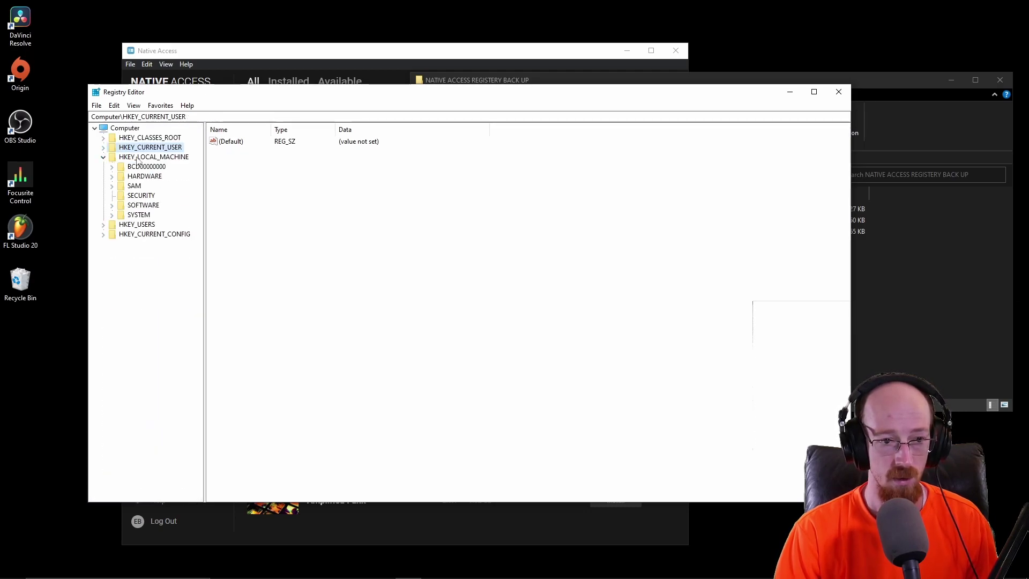
click(112, 205)
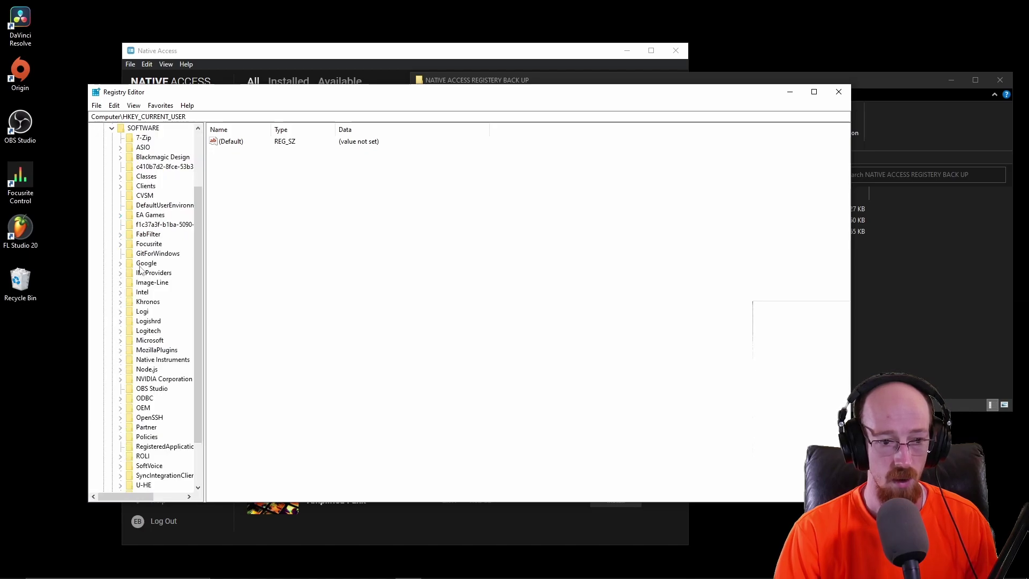
scroll(144, 225, down, 1)
scroll(144, 226, up, 3)
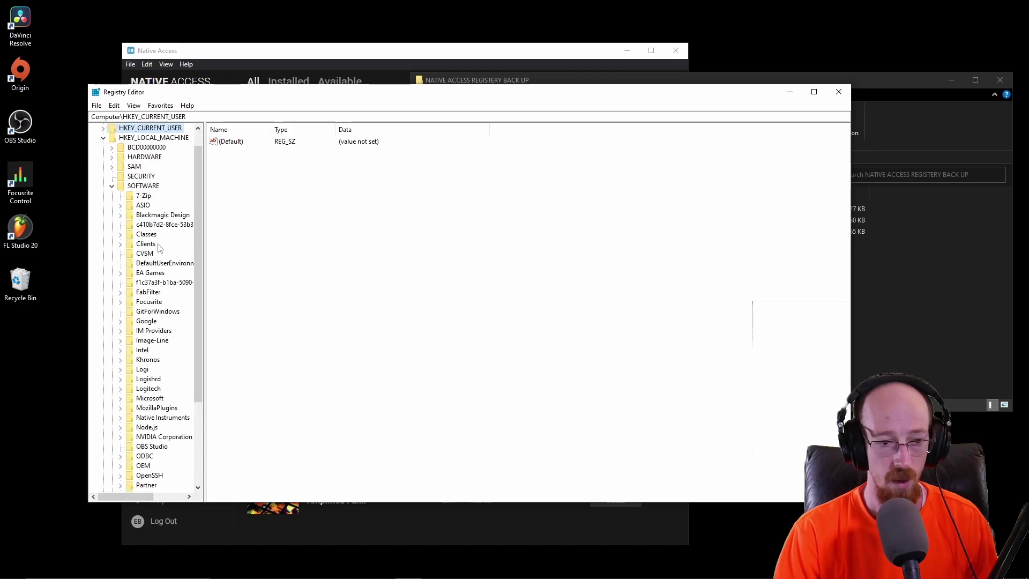
scroll(155, 257, down, 4)
click(158, 301)
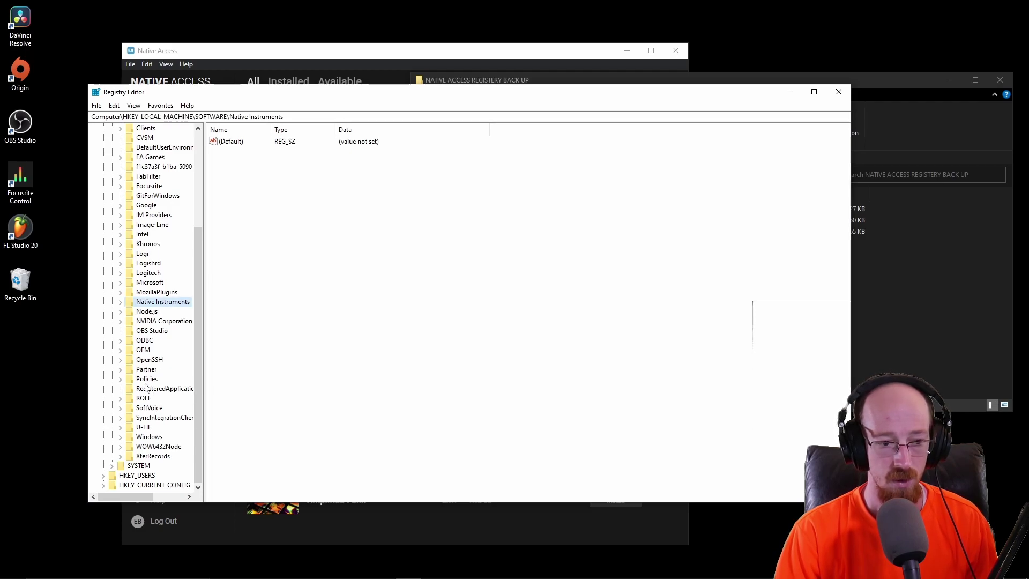
Step: Expand WOW6432Node and check its Native Instruments key's actions without exporting
click(152, 448)
click(121, 448)
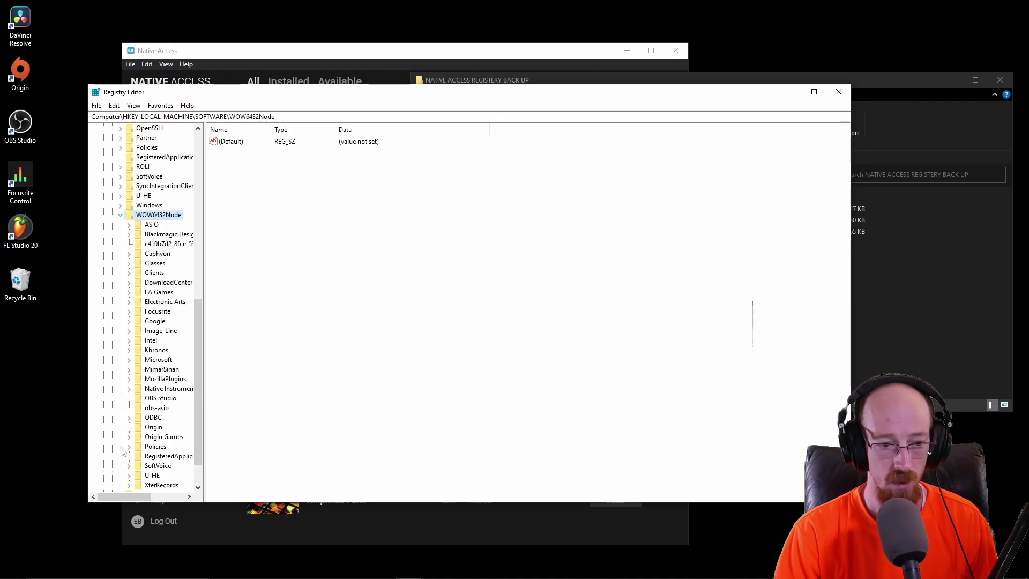
scroll(148, 383, down, 1)
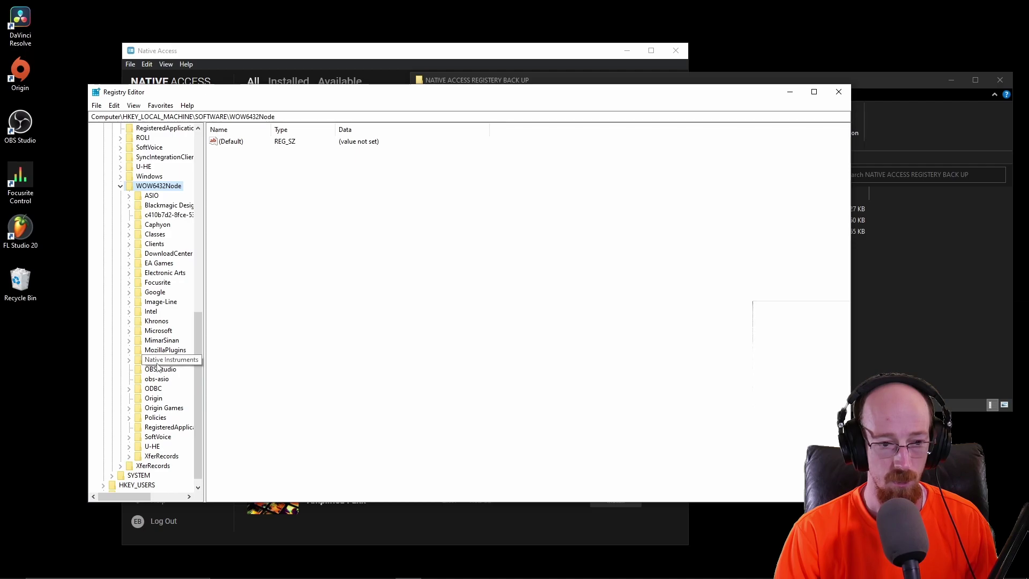
click(156, 362)
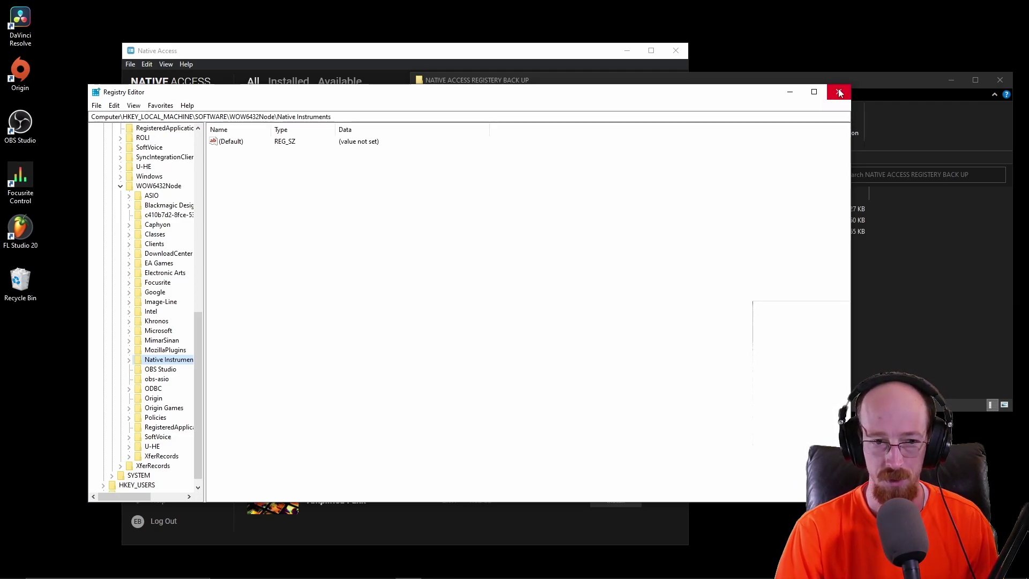
right_click(179, 360)
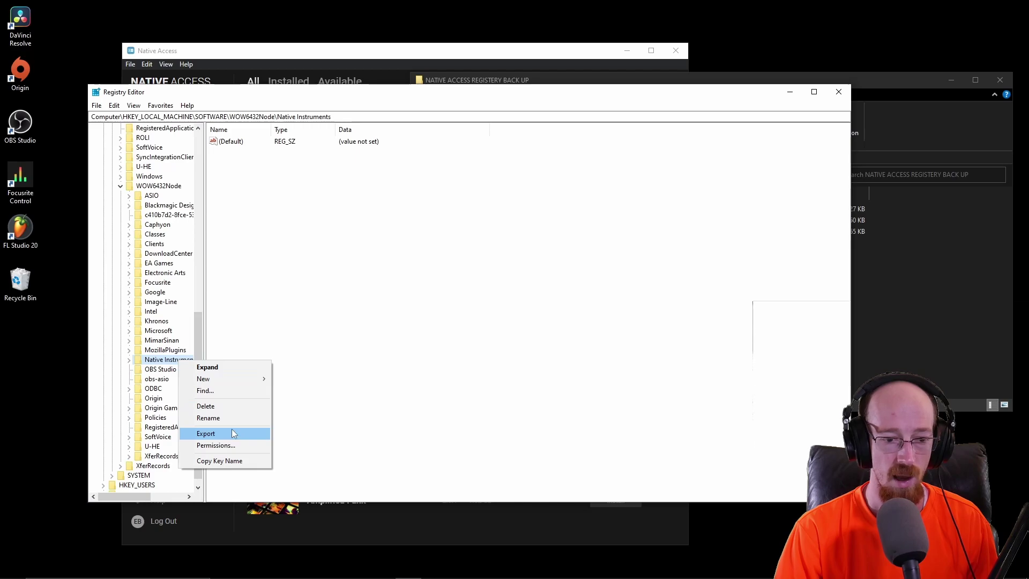
click(759, 117)
Step: Close Registry Editor and switch between the Native Access library and the backup folder window
click(838, 91)
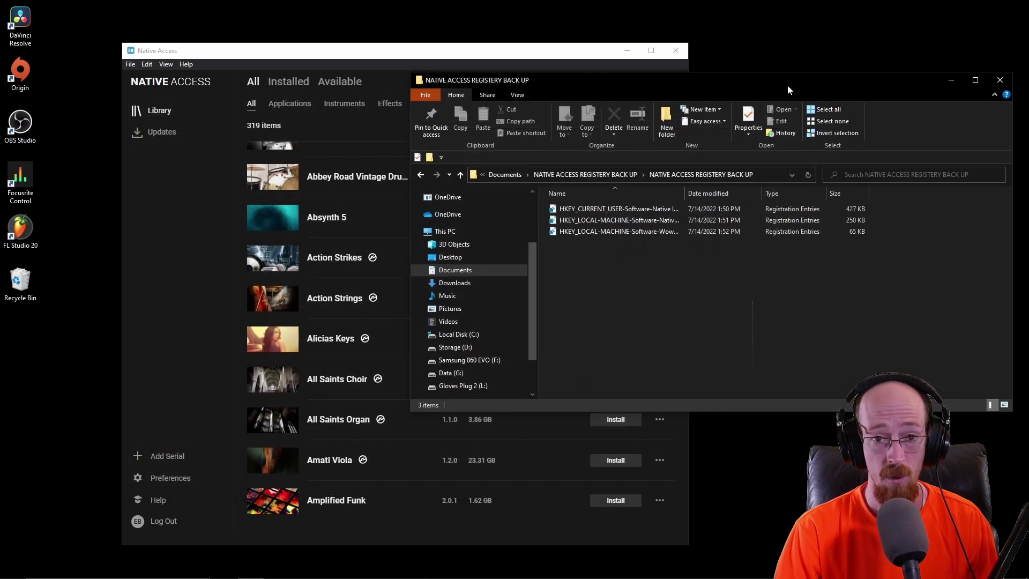
drag(786, 84, 773, 88)
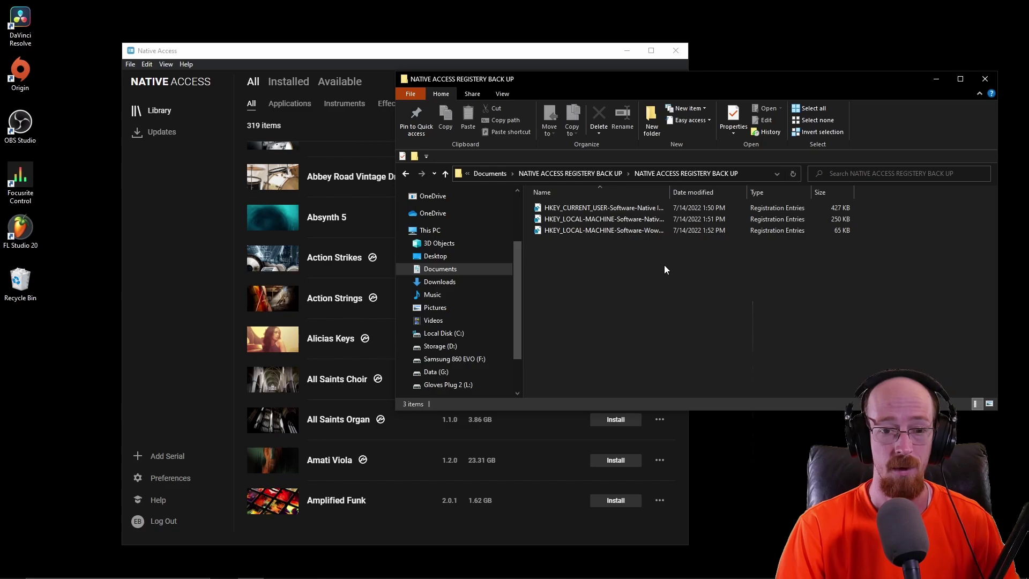
click(332, 65)
scroll(515, 307, down, 20)
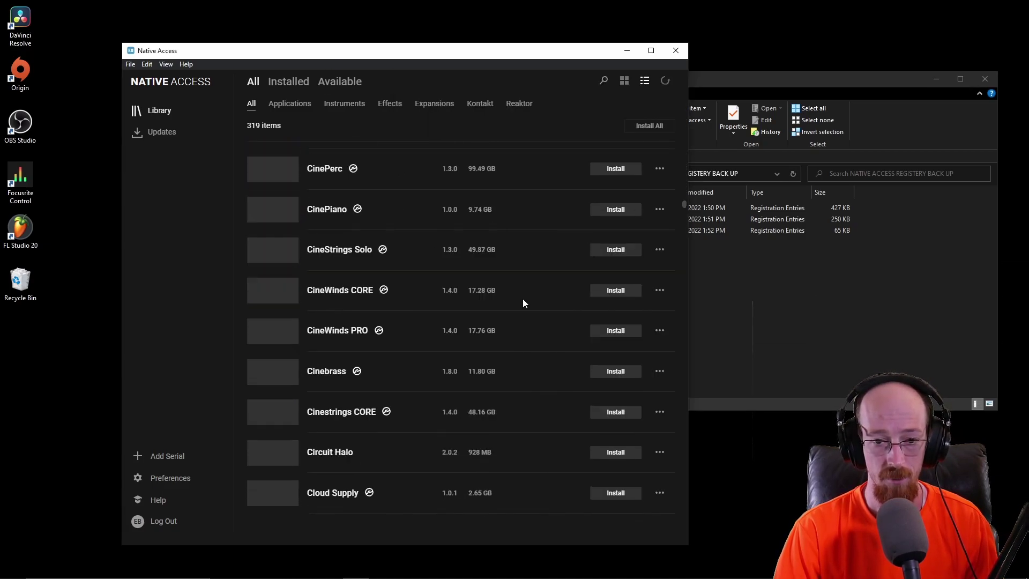
scroll(533, 308, down, 15)
click(787, 340)
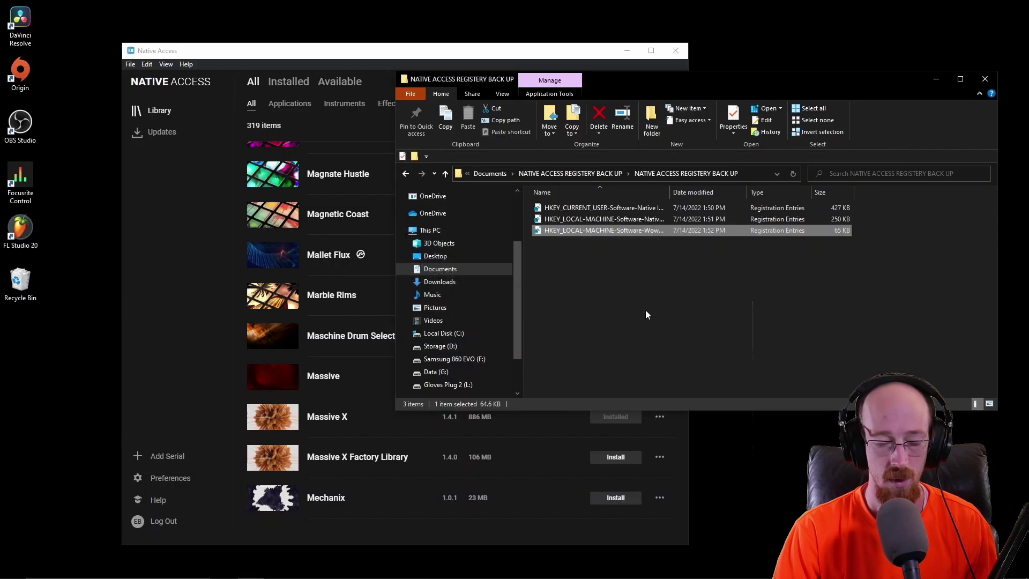
click(378, 96)
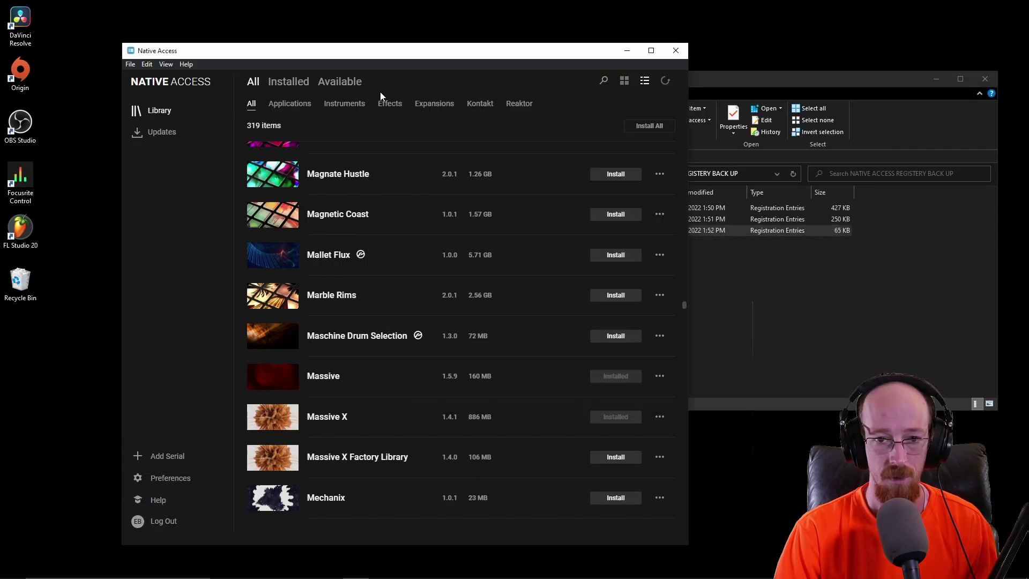
Step: Close Native Access, relaunch it via Windows search 'native', and scroll its 319-item library
click(676, 50)
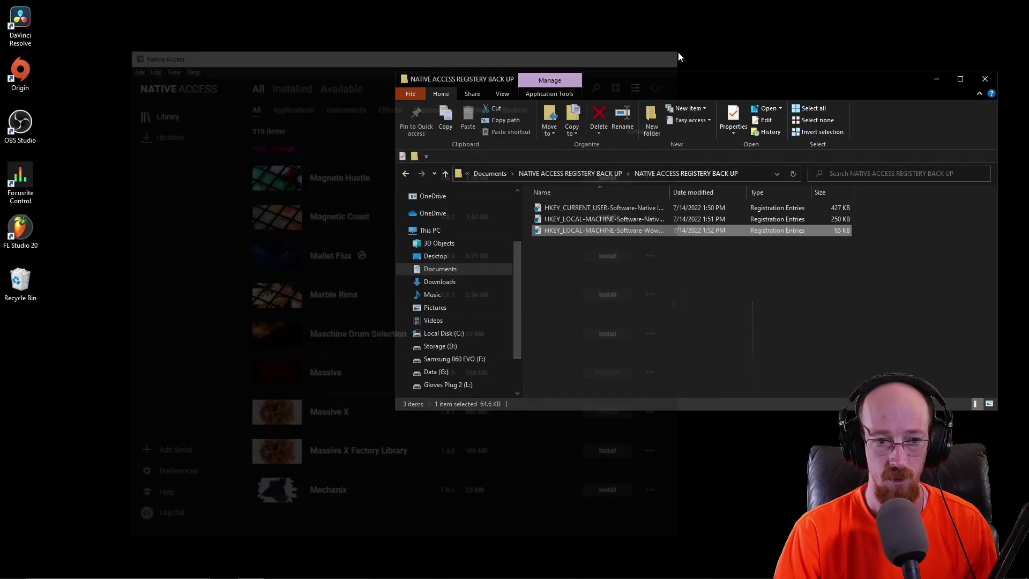
key(super)
text(native)
key(Return)
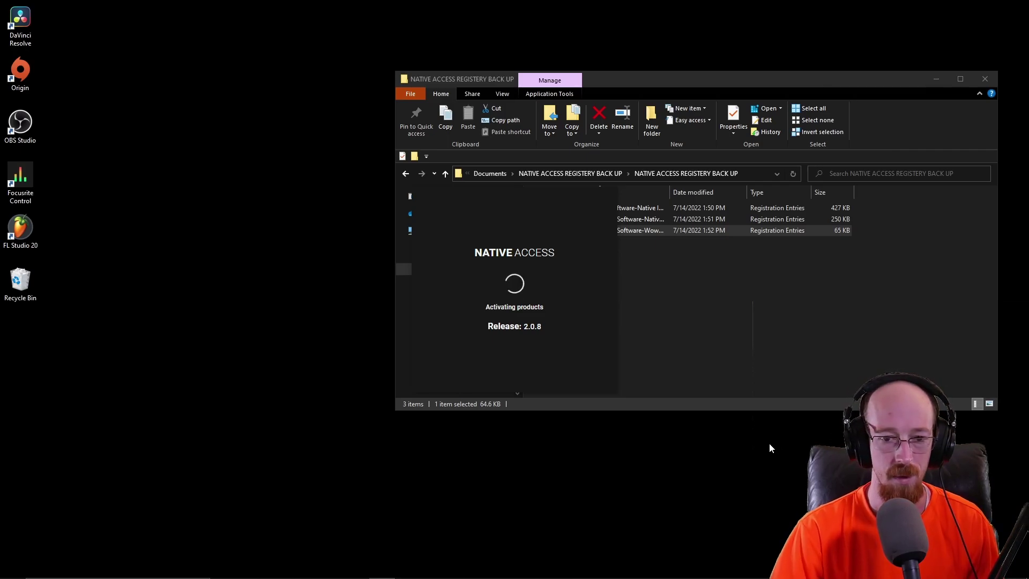
scroll(603, 236, down, 15)
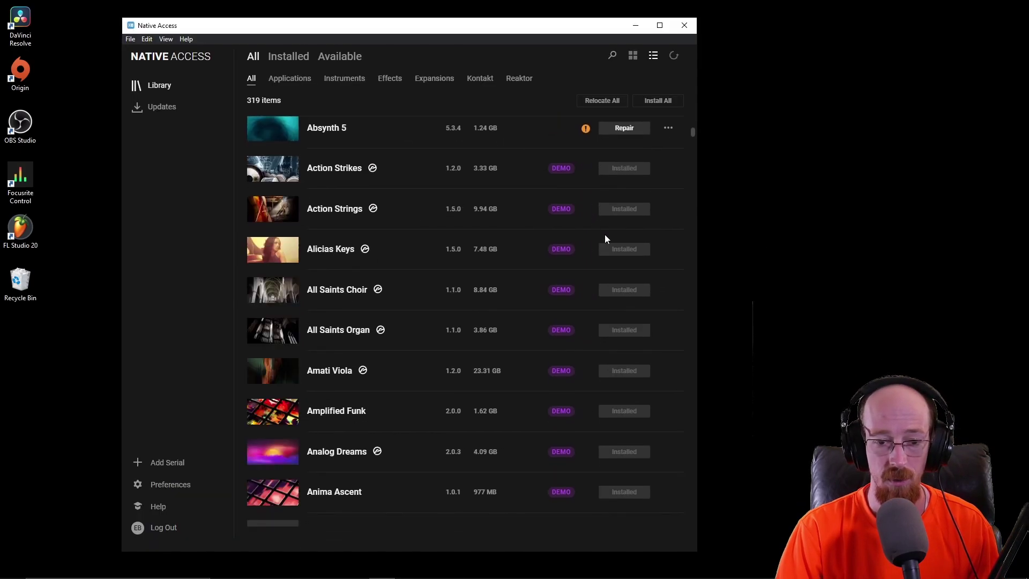
scroll(567, 269, down, 15)
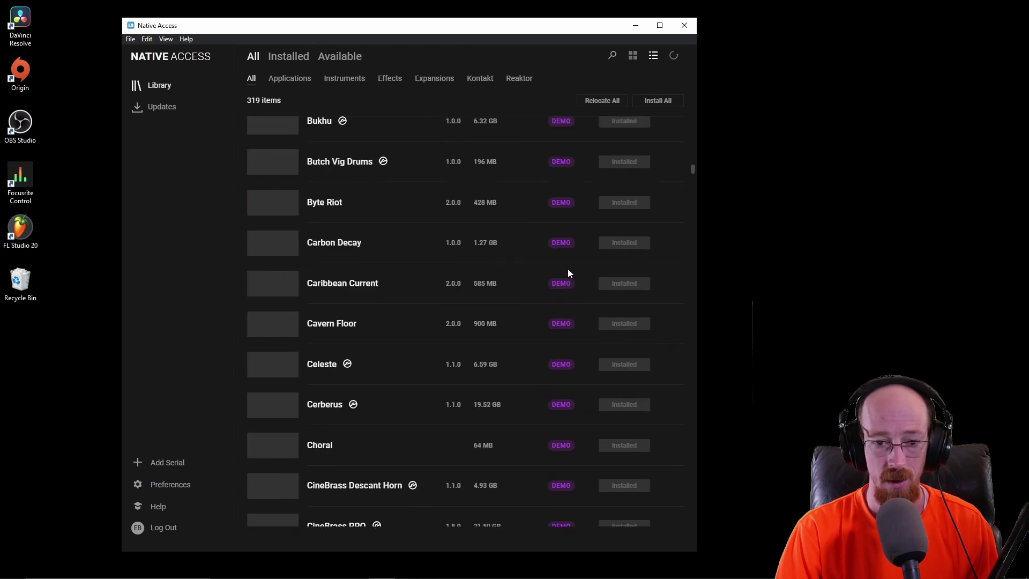
scroll(580, 293, up, 20)
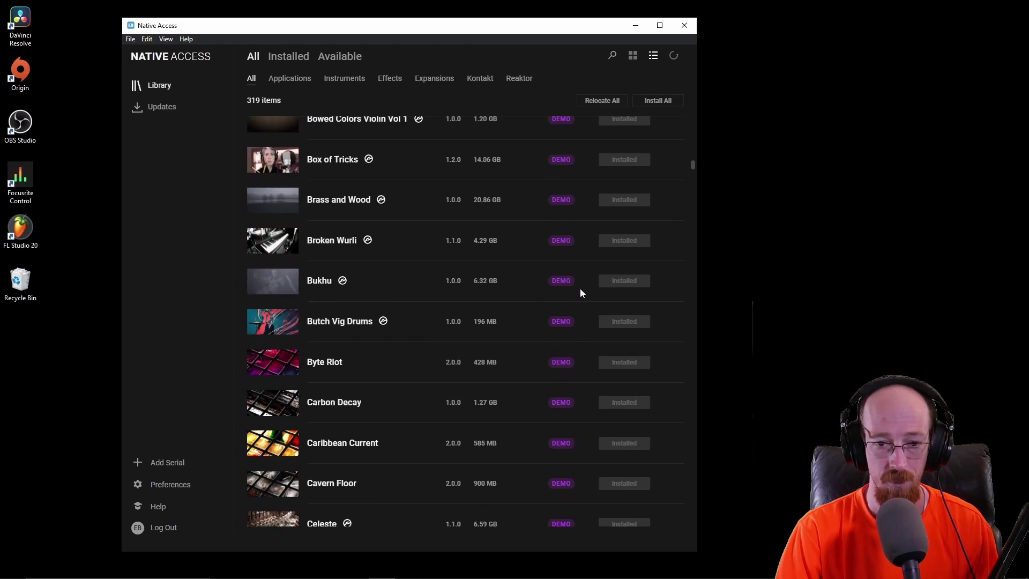
scroll(580, 292, up, 3)
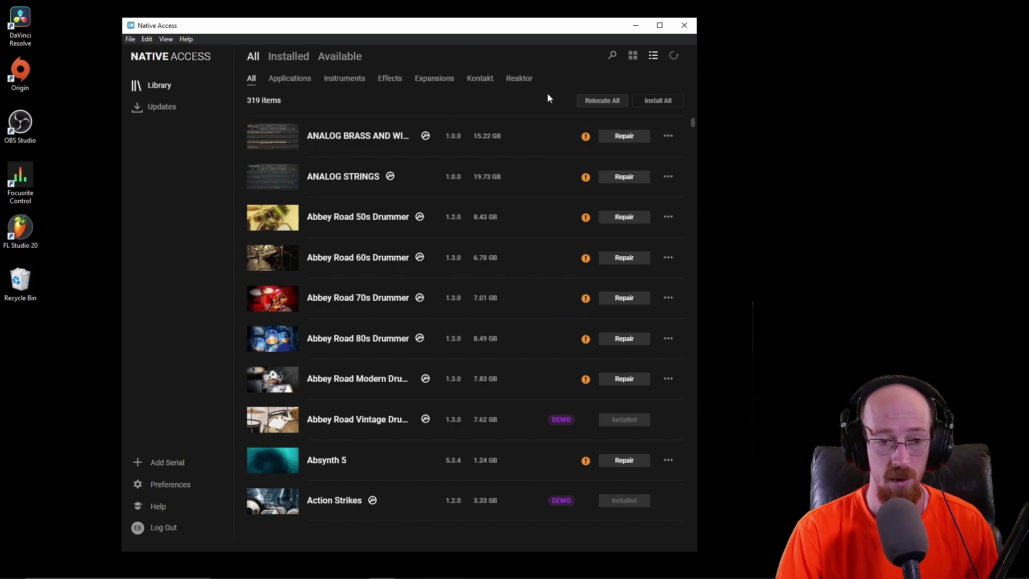
Step: Relocate all missing libraries to L:\Kontakt Instruments and accept the 275 found
click(605, 102)
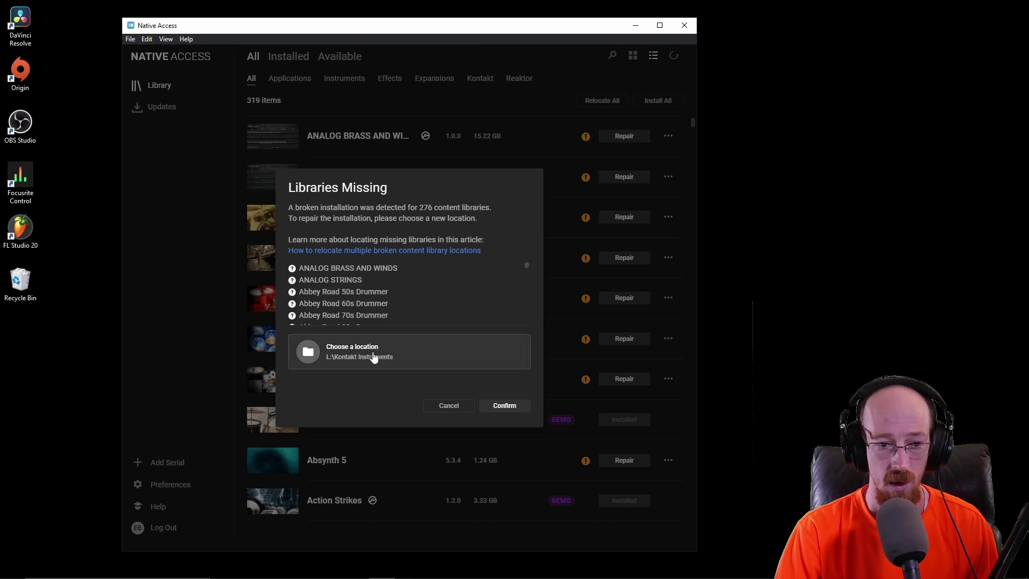
click(367, 362)
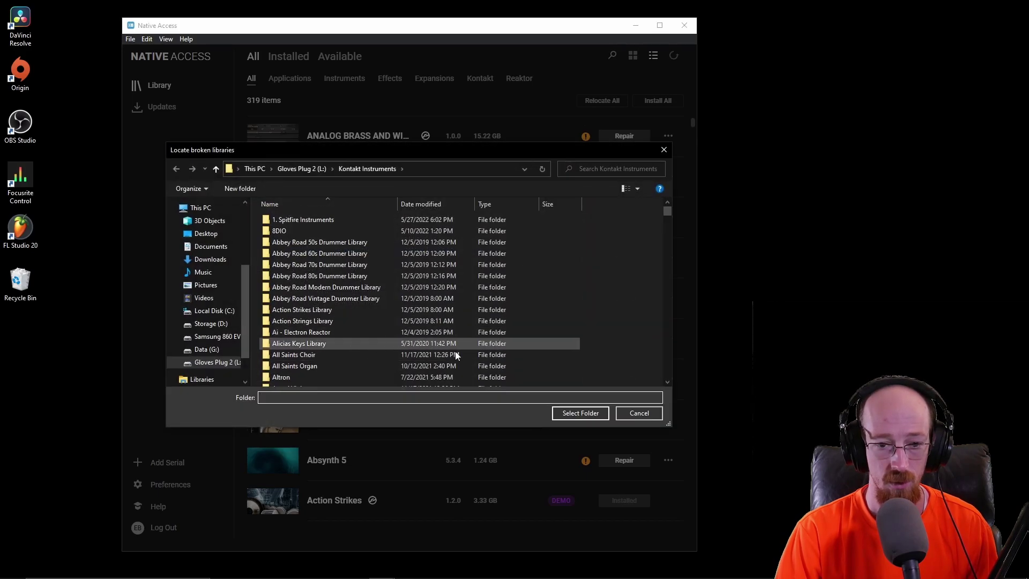
click(582, 413)
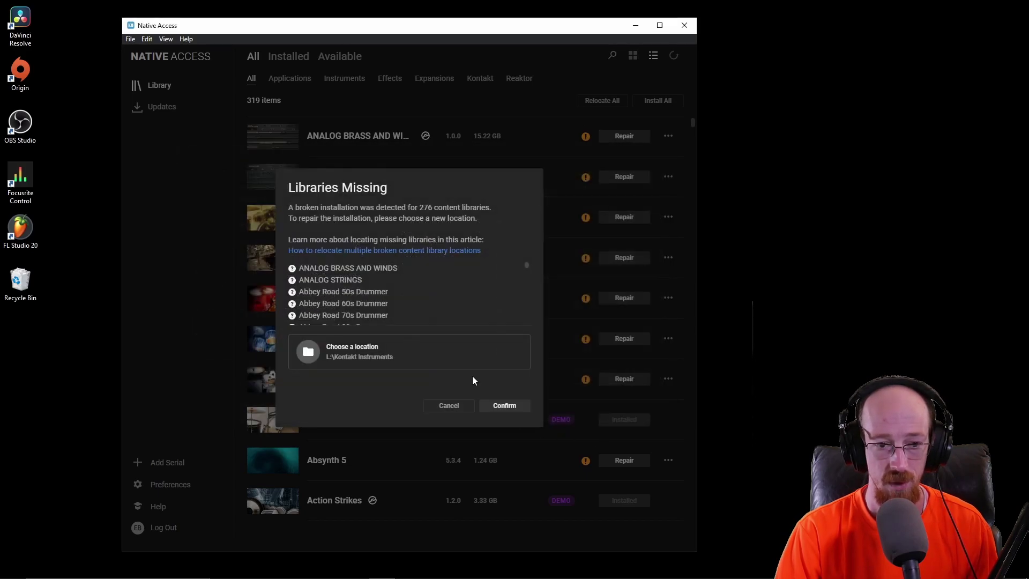
click(501, 406)
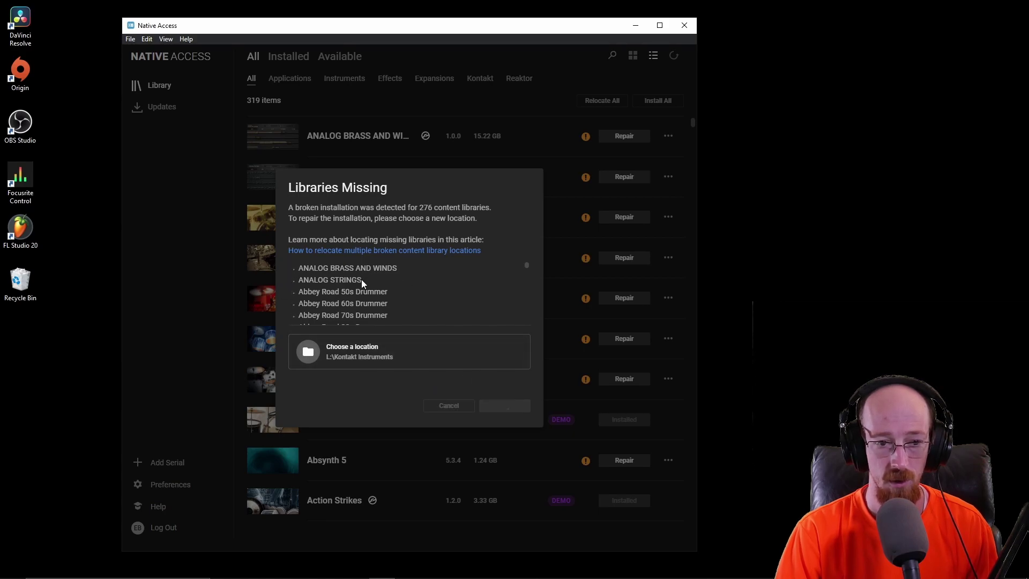
scroll(352, 283, down, 15)
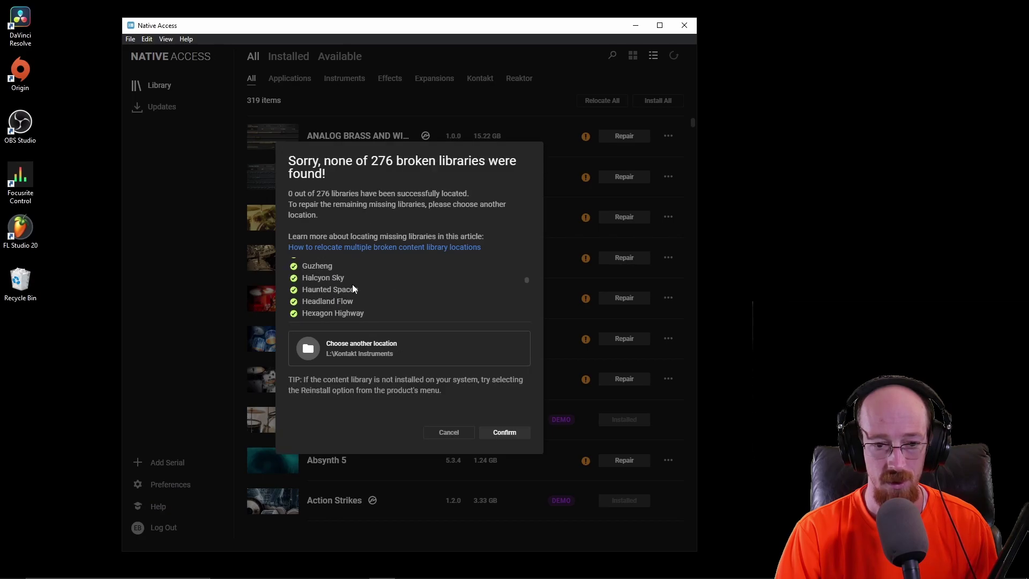
scroll(352, 284, down, 5)
scroll(352, 286, down, 3)
scroll(351, 298, down, 12)
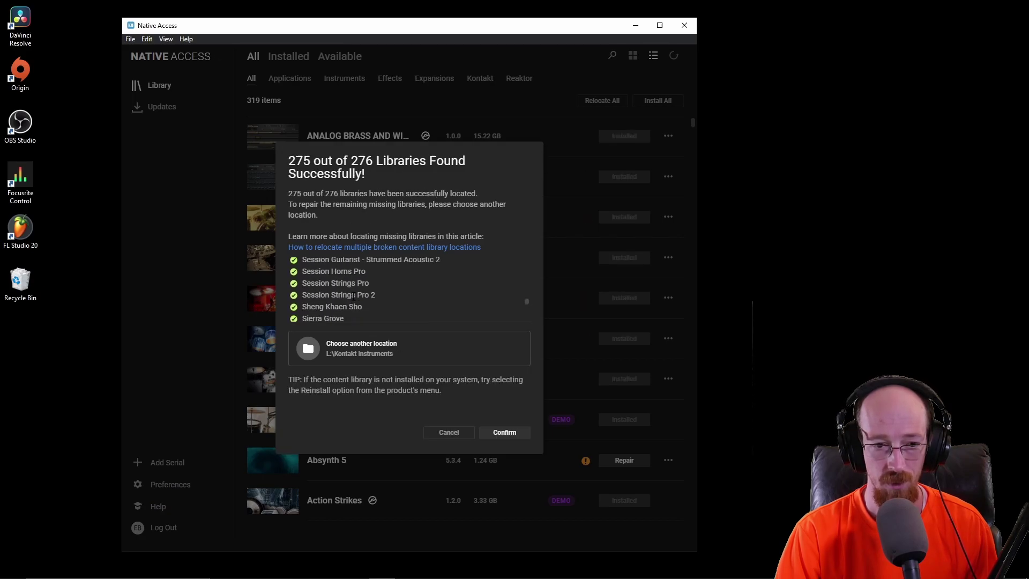
click(504, 433)
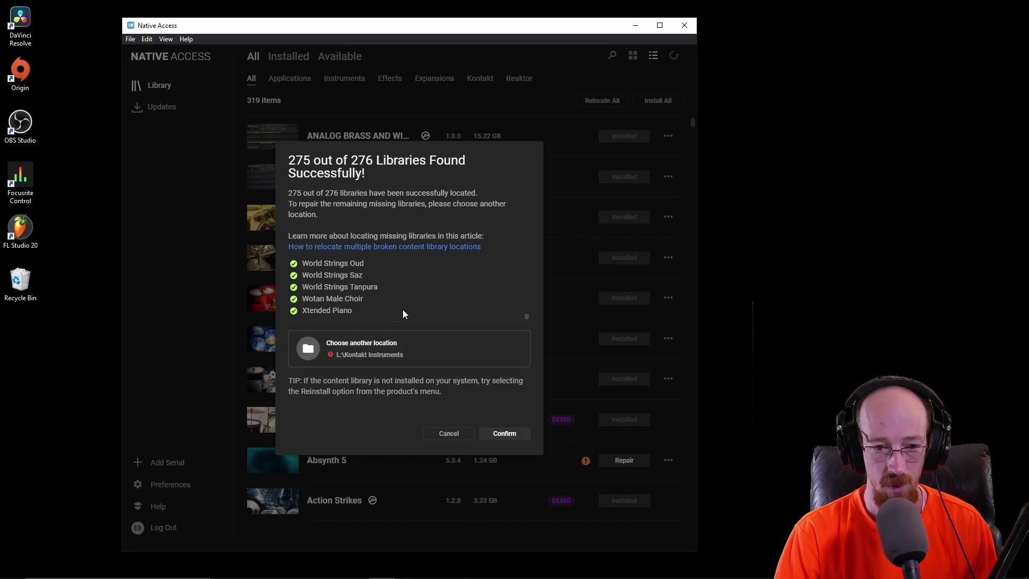
Step: Close the relocation summary and review the library, with Analog Strings and Abbey Road drummers installed
scroll(380, 296, up, 10)
scroll(383, 293, up, 6)
click(448, 433)
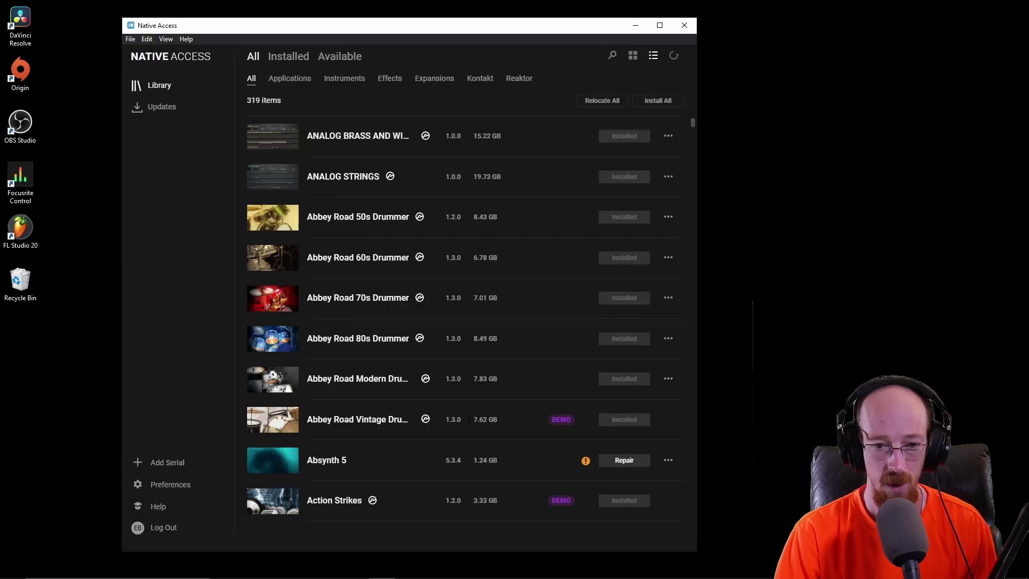
scroll(569, 261, down, 20)
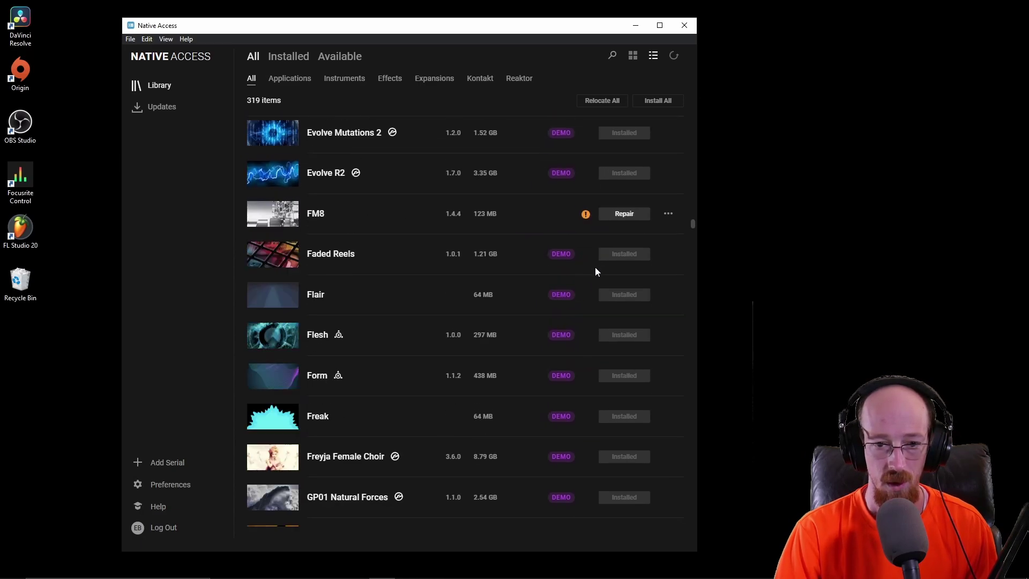
scroll(570, 424, up, 20)
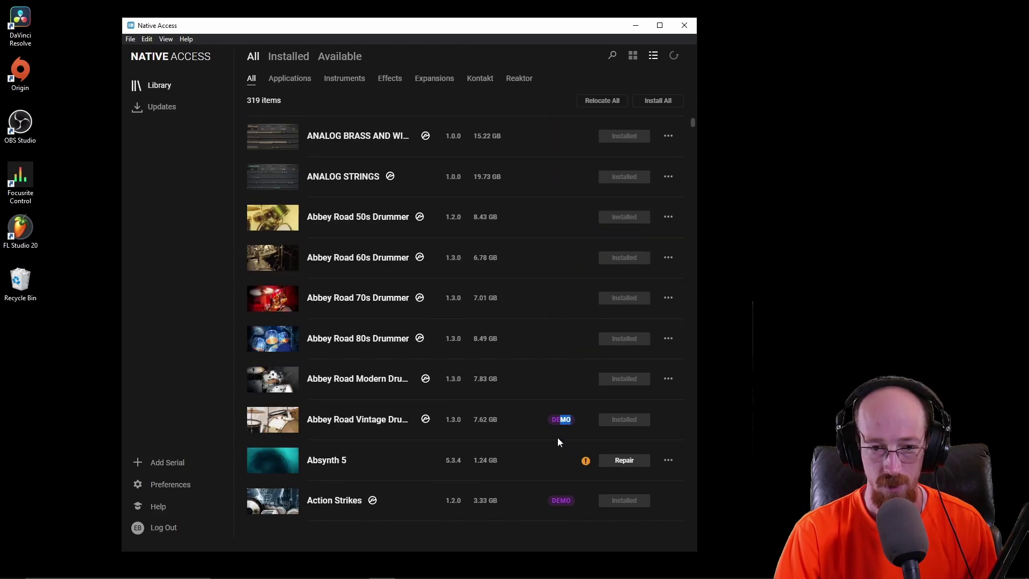
scroll(531, 348, down, 20)
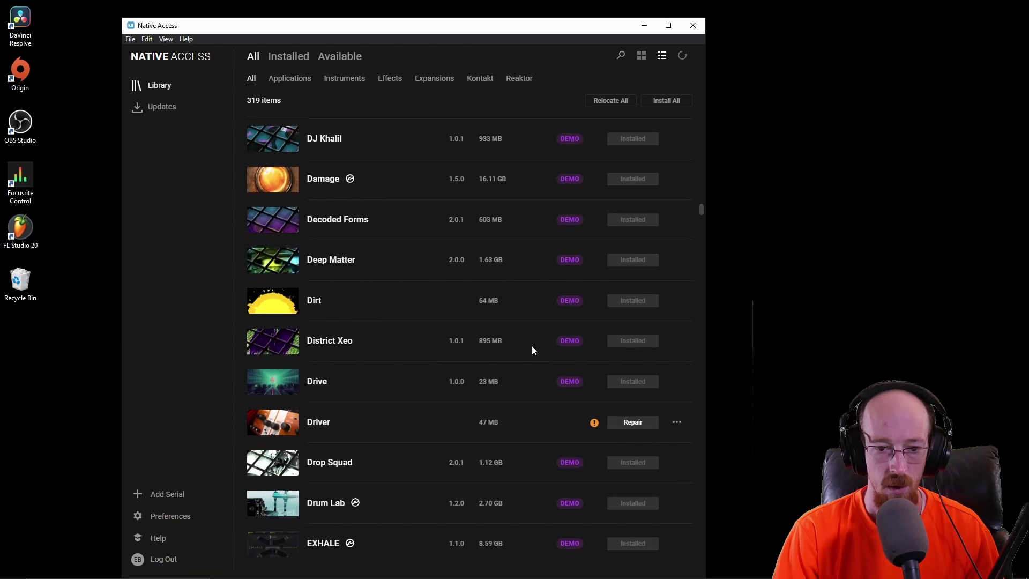
scroll(444, 350, down, 20)
scroll(457, 350, down, 20)
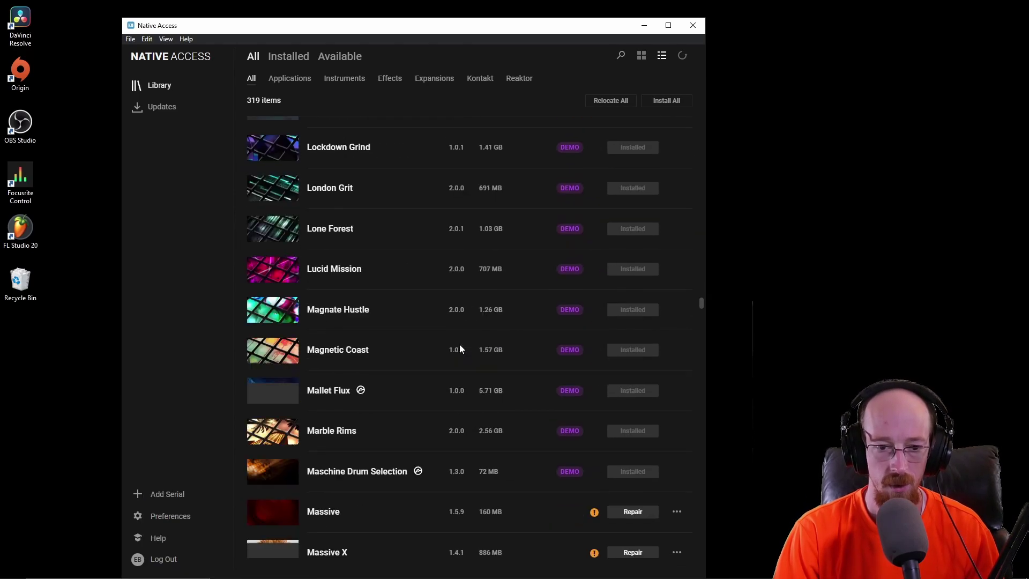
Step: Close Native Access and uninstall Native Access 2.0.8 through Add or remove programs
click(692, 27)
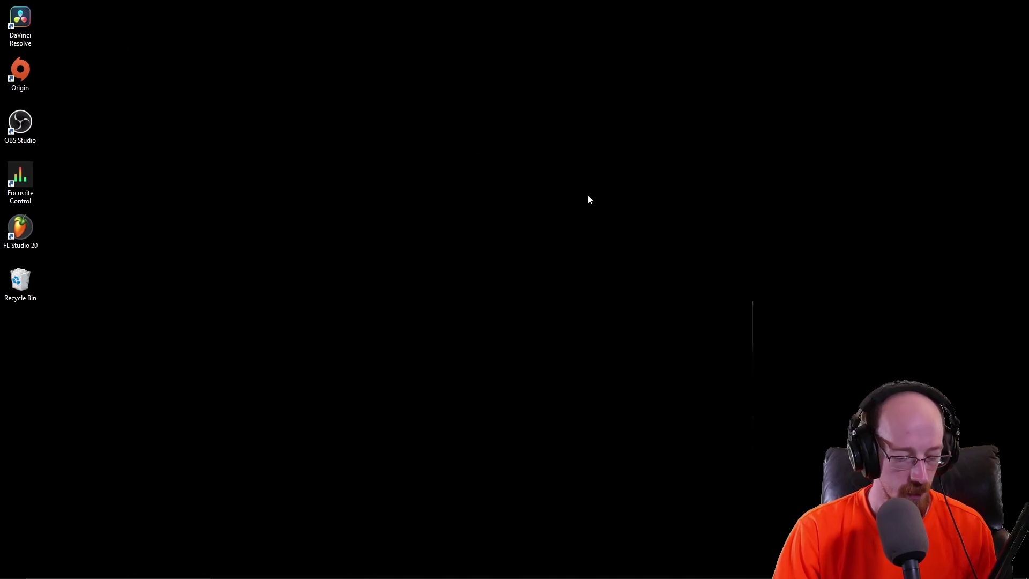
key(super+s)
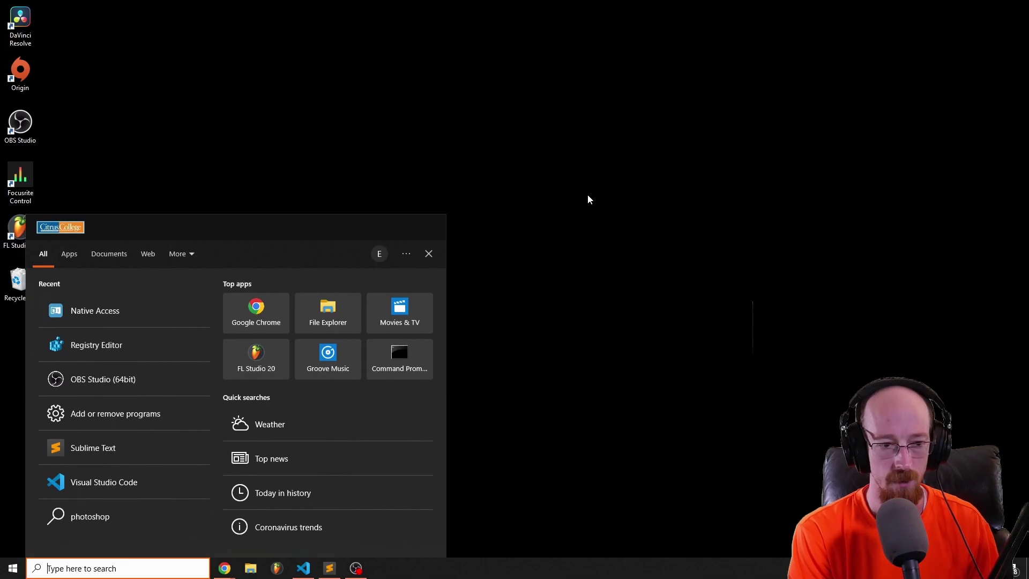
text(uni)
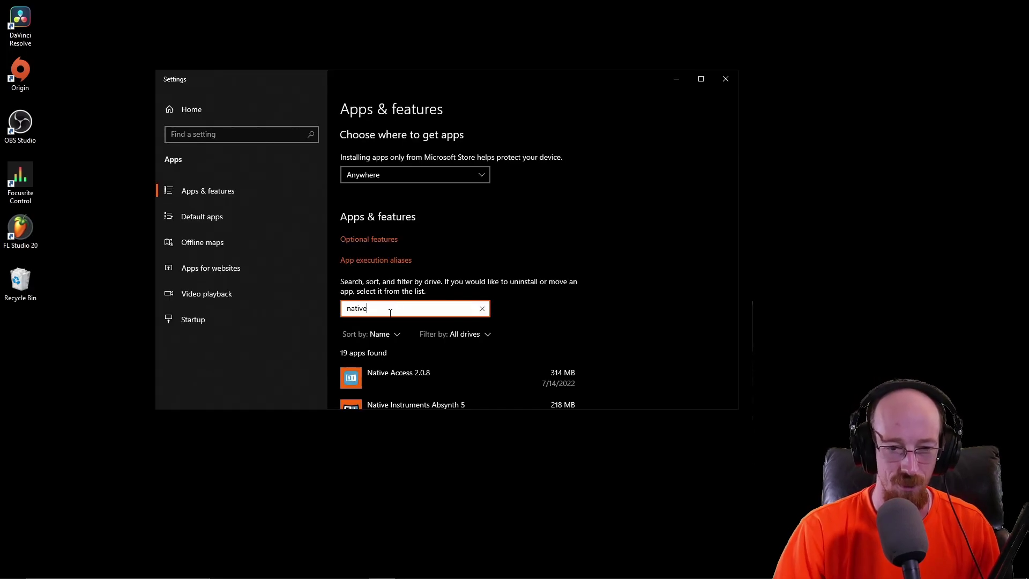
click(408, 374)
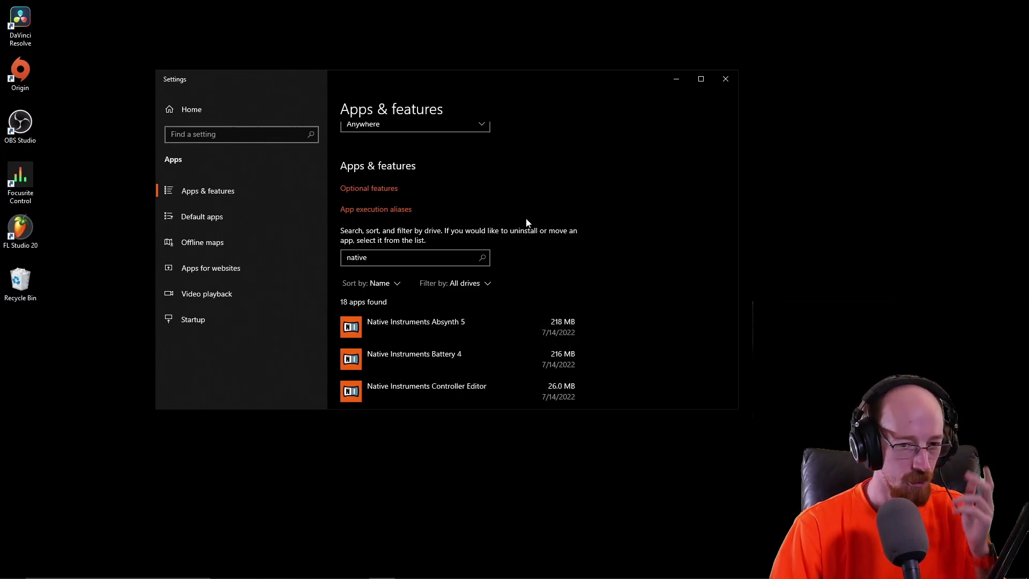
Step: Close Settings and run Native Access 1.14.1 Setup PC.exe from Downloads\Native_Access_Installer_211108.zip
click(726, 81)
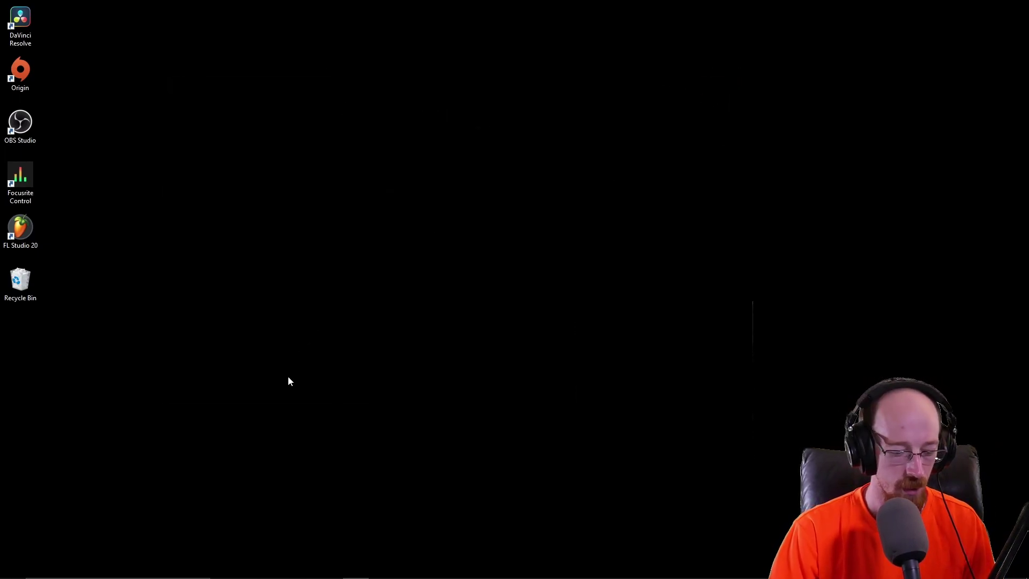
key(super+e)
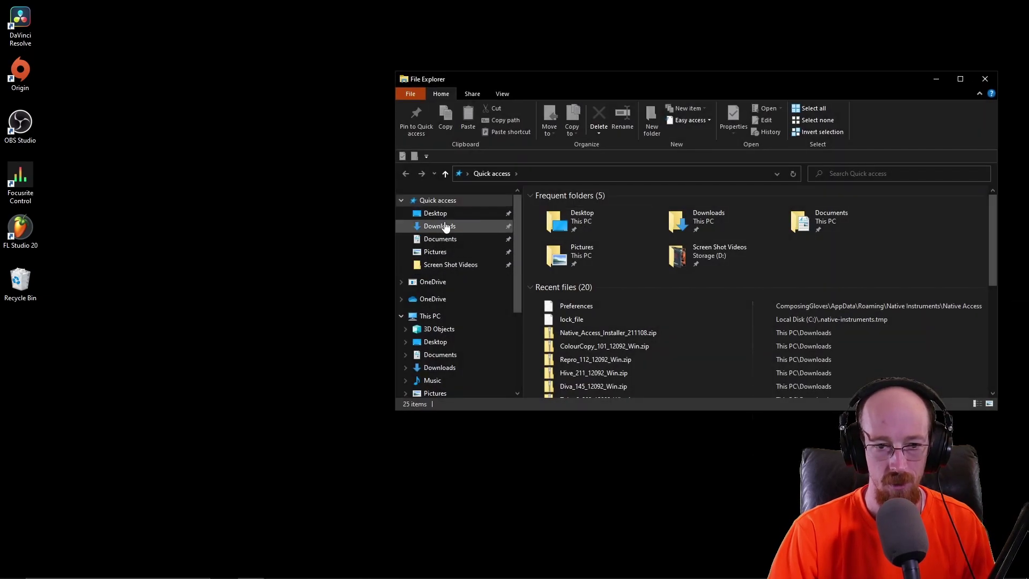
click(444, 228)
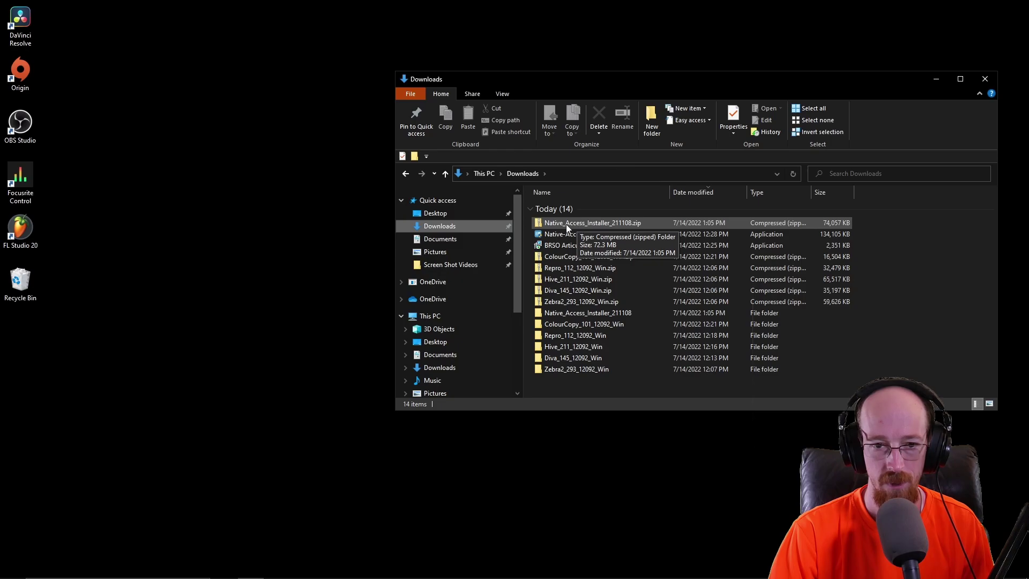
double_click(577, 224)
double_click(576, 209)
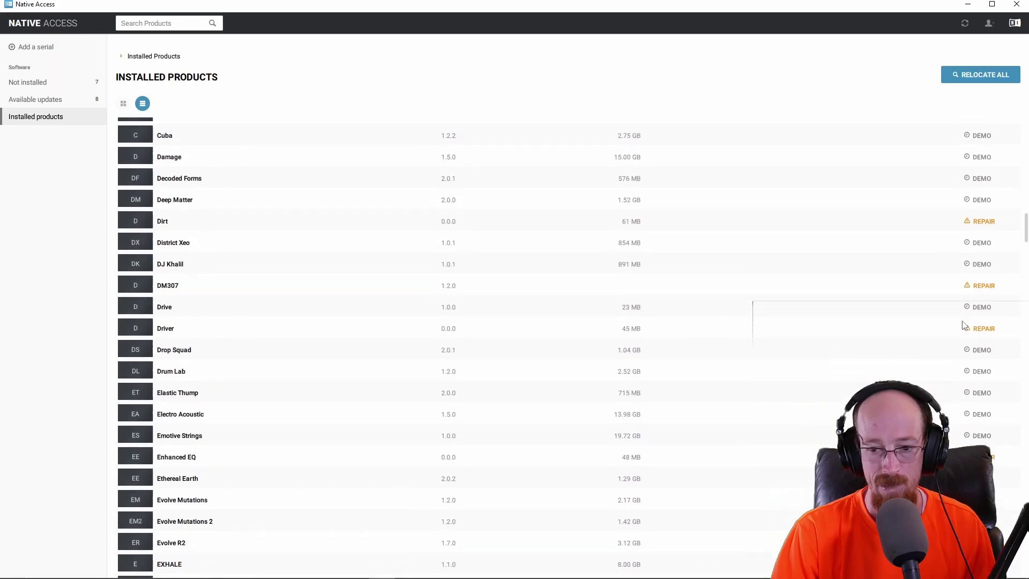
Step: Scroll the Installed Products list to see Absynth 5, AEON and Albion products flagged REPAIR
scroll(964, 324, down, 10)
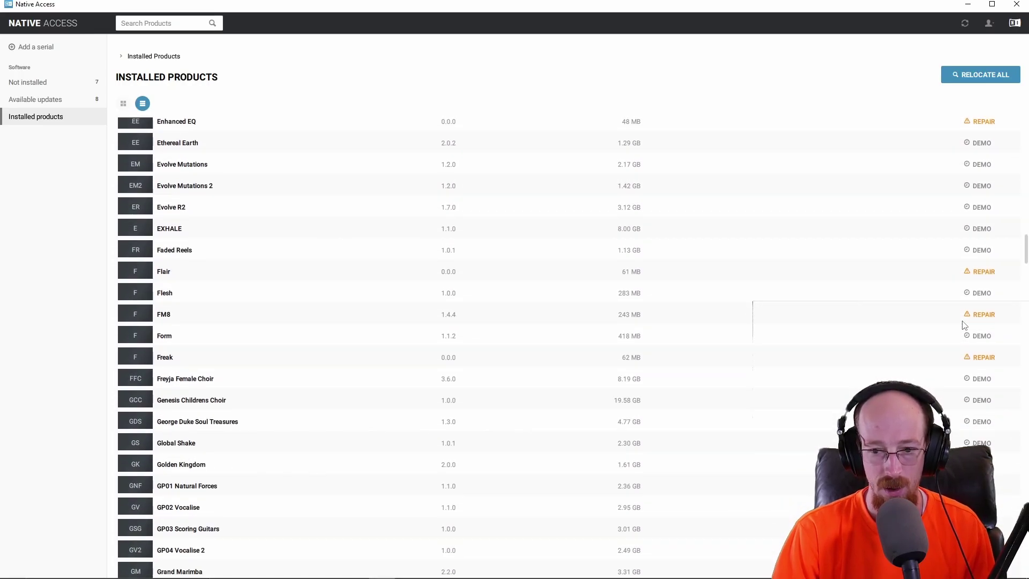
scroll(964, 324, down, 7)
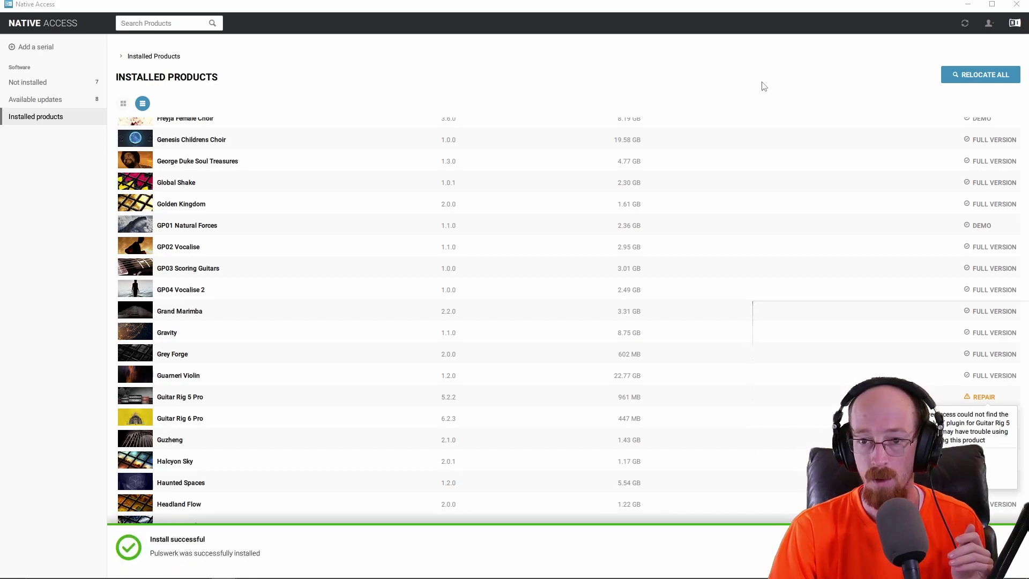
scroll(855, 217, down, 20)
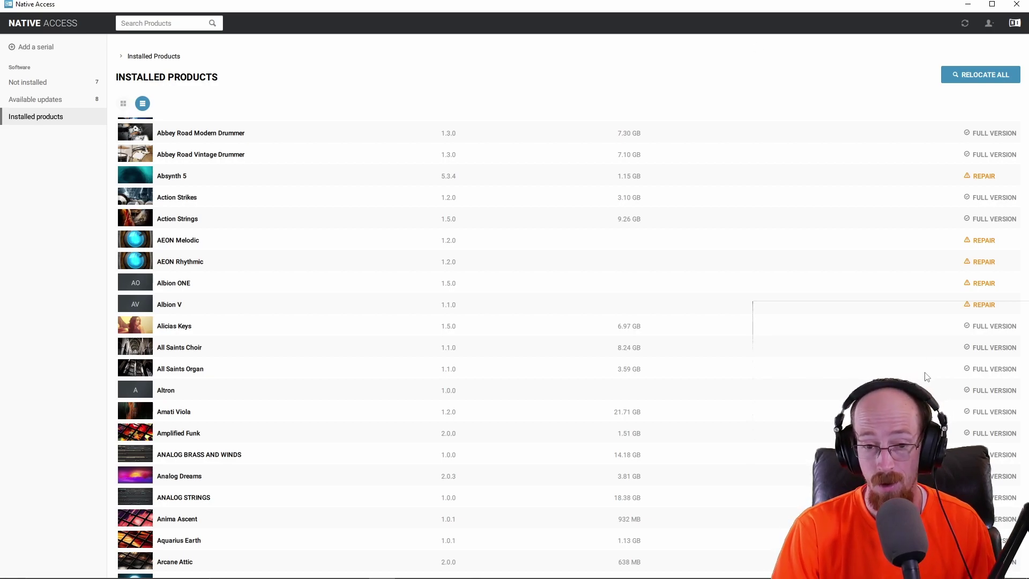
scroll(378, 209, down, 7)
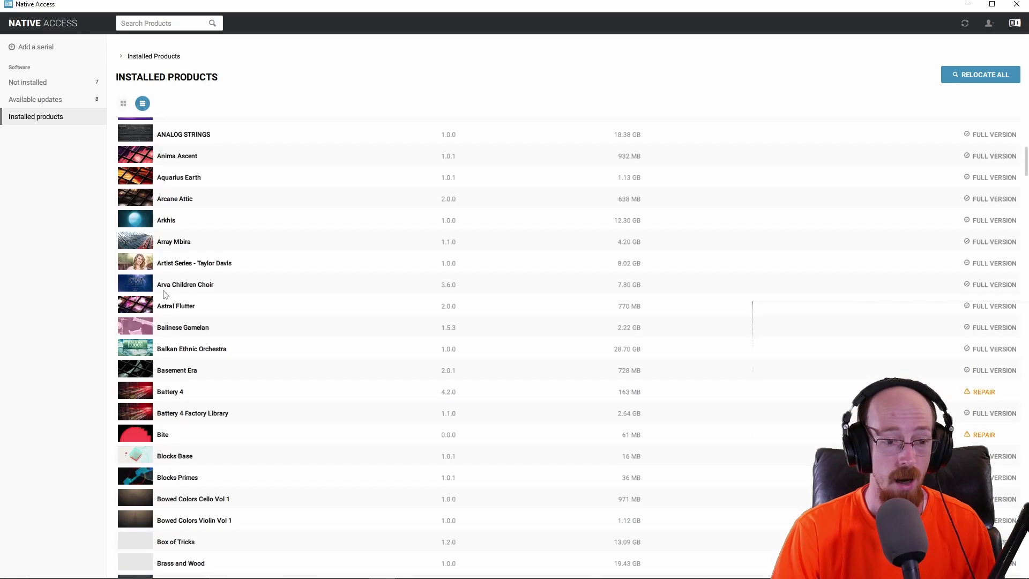
scroll(914, 180, up, 8)
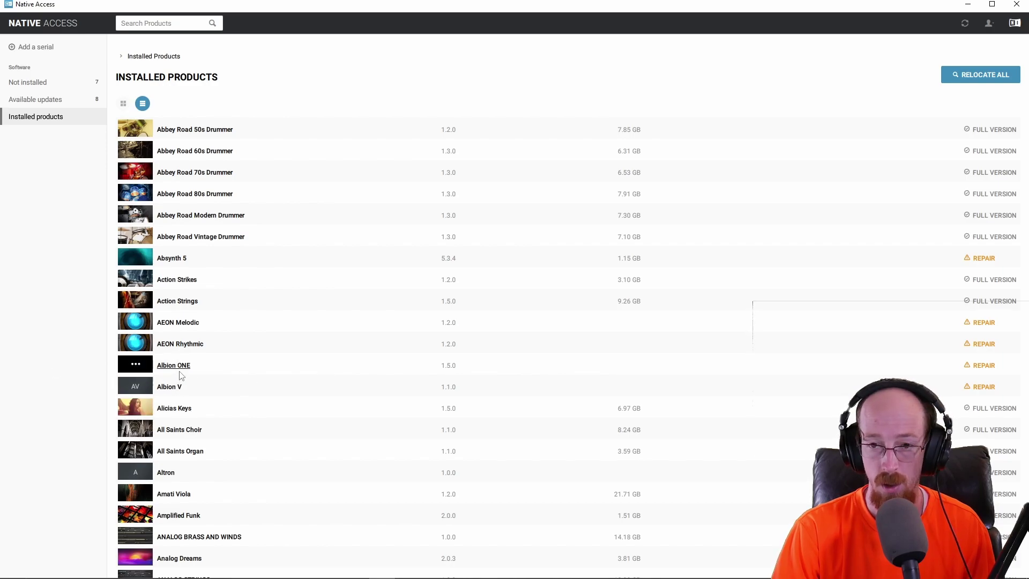
Step: Relocate all broken libraries to L:\Kontakt Instruments\1. Spitfire Instruments
click(969, 78)
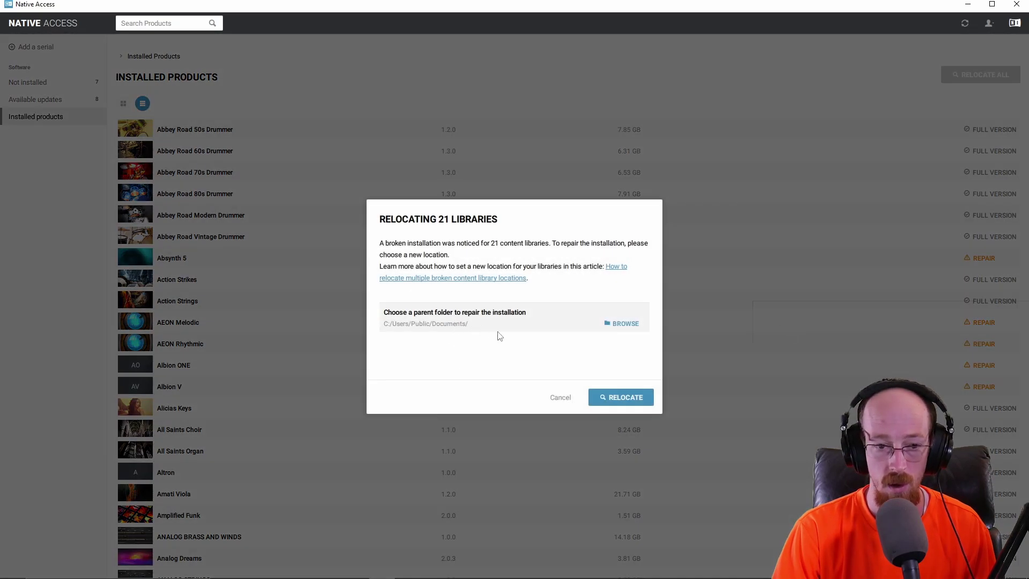
click(524, 331)
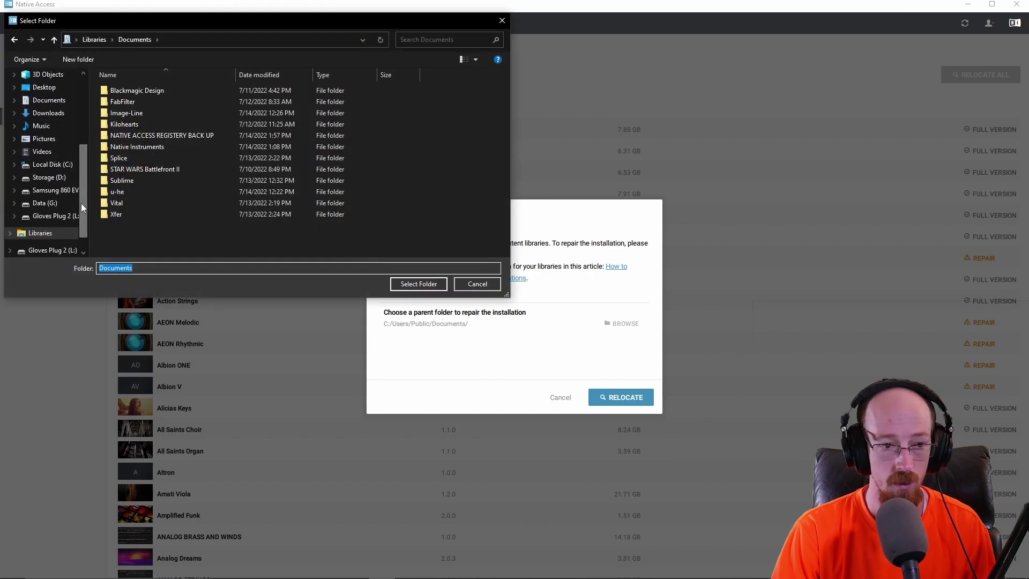
click(54, 215)
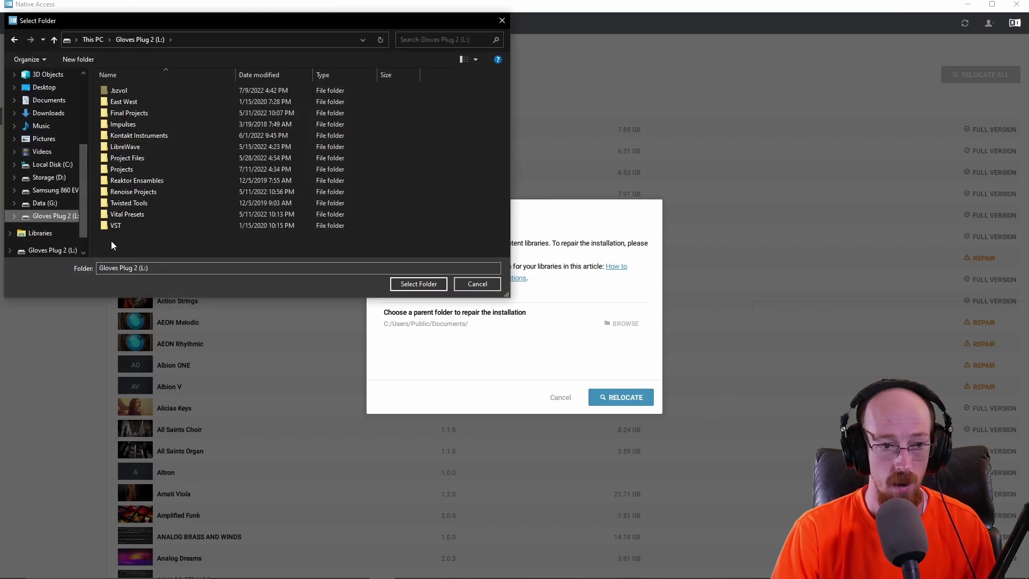
double_click(171, 136)
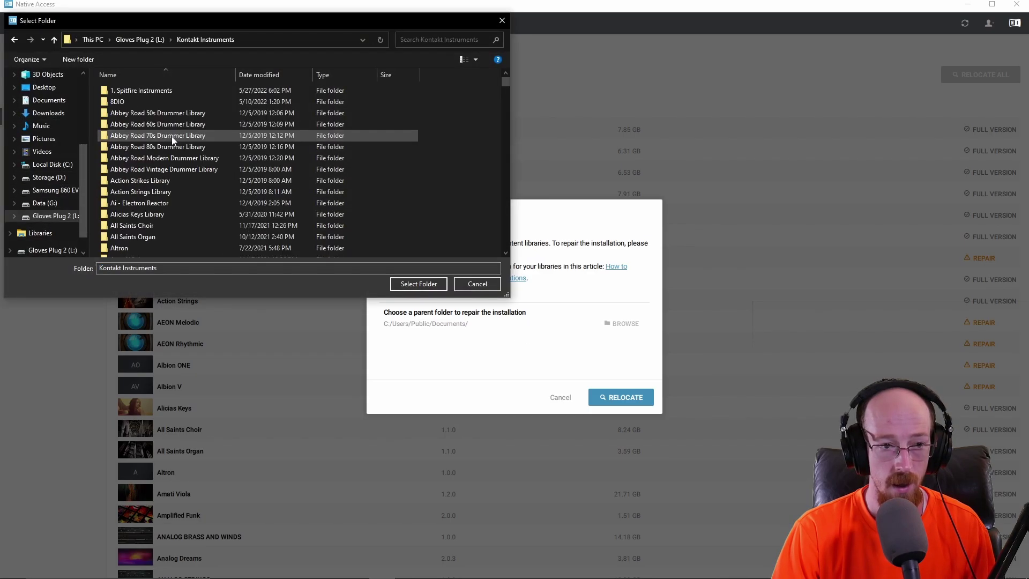
click(164, 93)
double_click(184, 91)
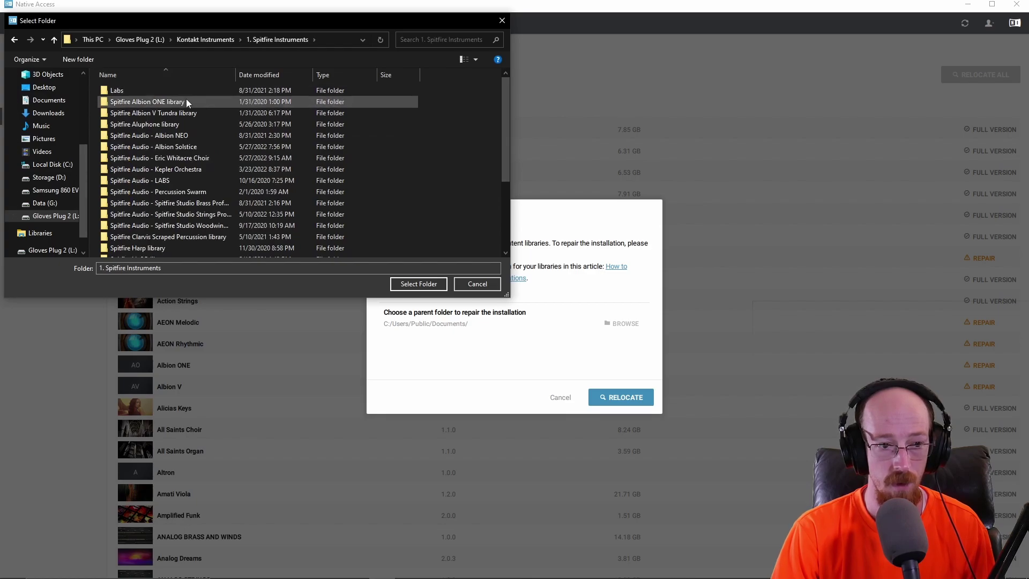
scroll(175, 165, down, 5)
scroll(173, 201, up, 5)
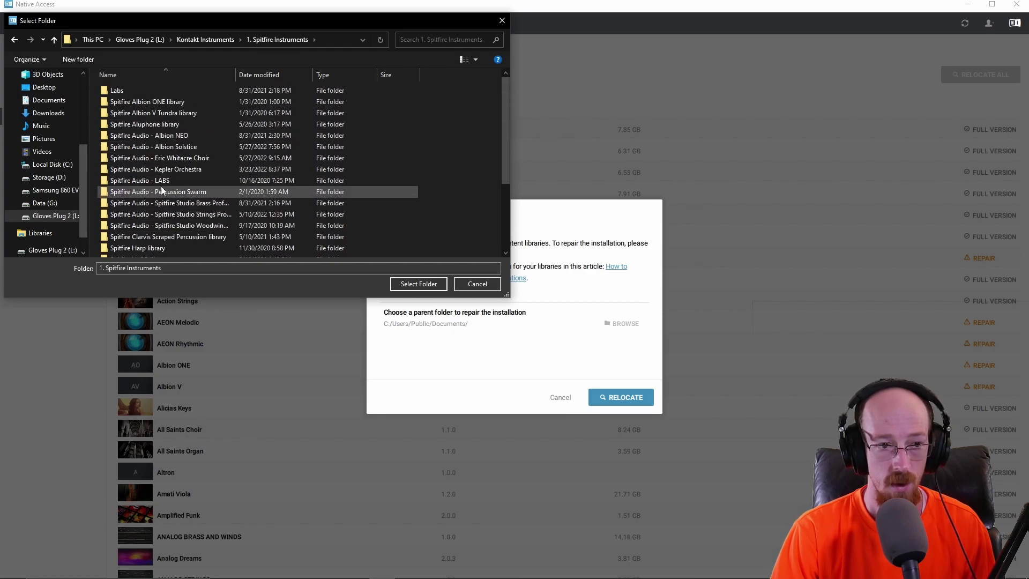
click(211, 40)
click(160, 90)
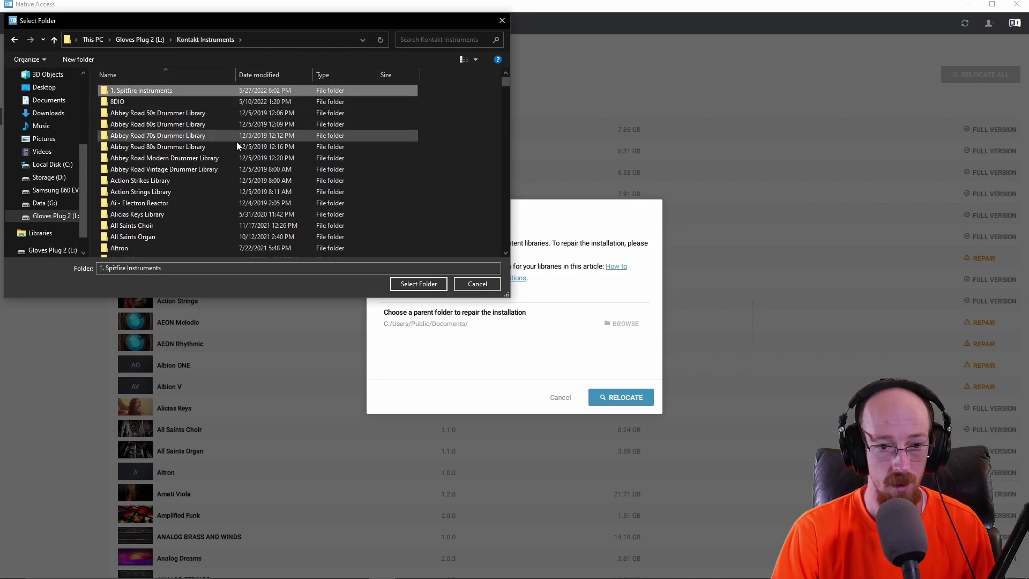
click(426, 283)
click(620, 397)
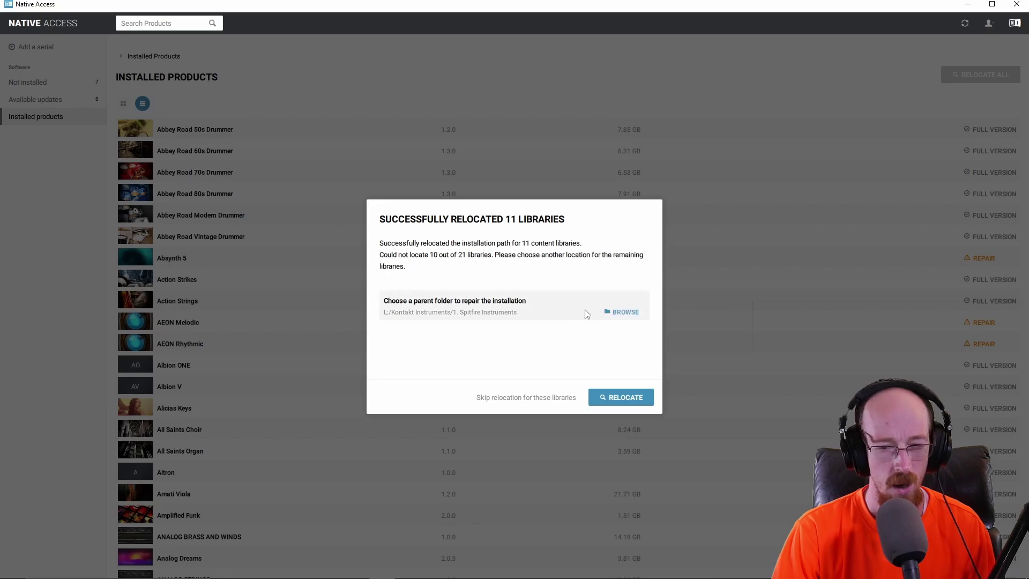
Step: Relocate the remaining libraries to the Heavyocity folder in Kontakt Instruments
click(619, 313)
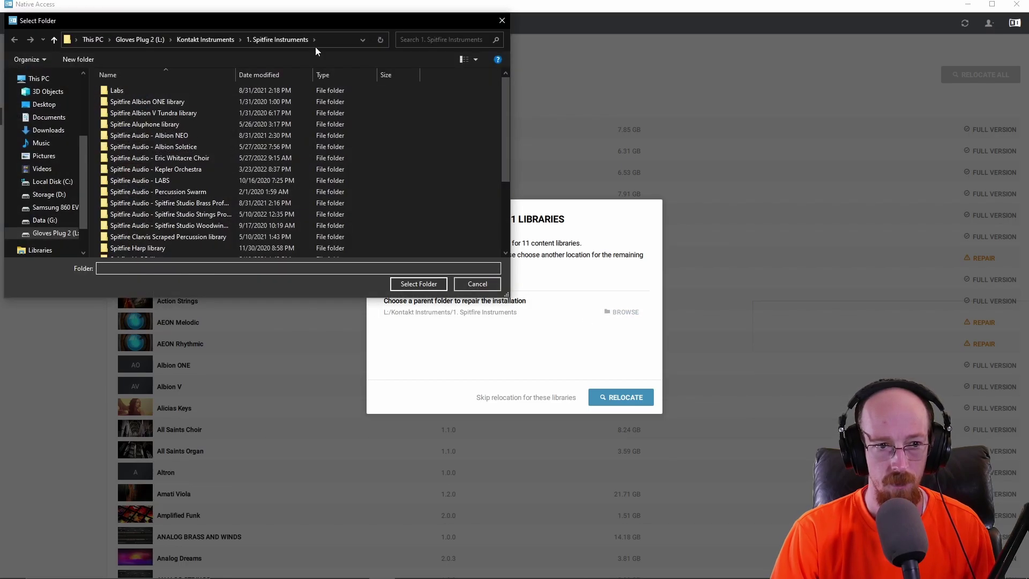
click(176, 180)
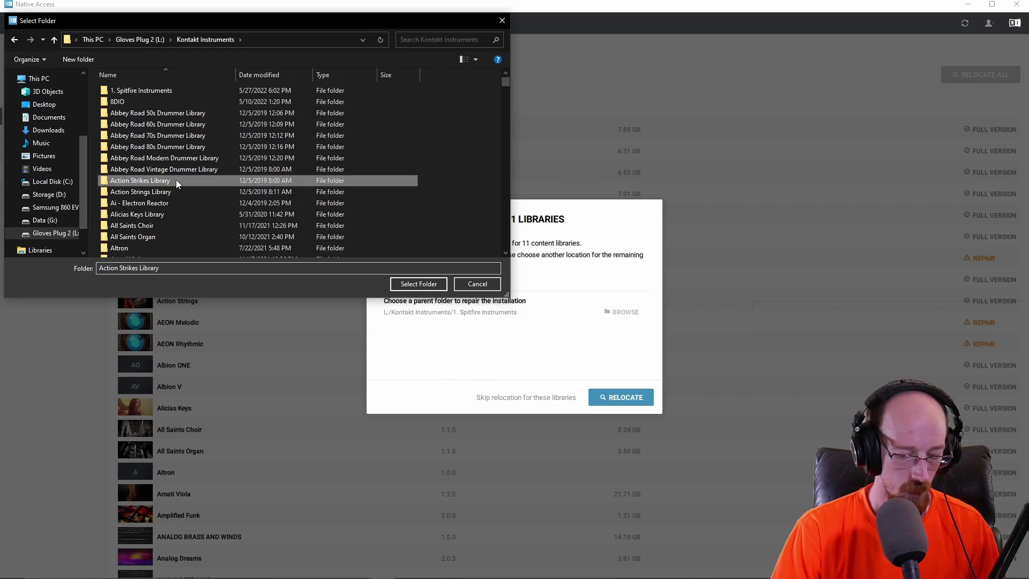
key(h)
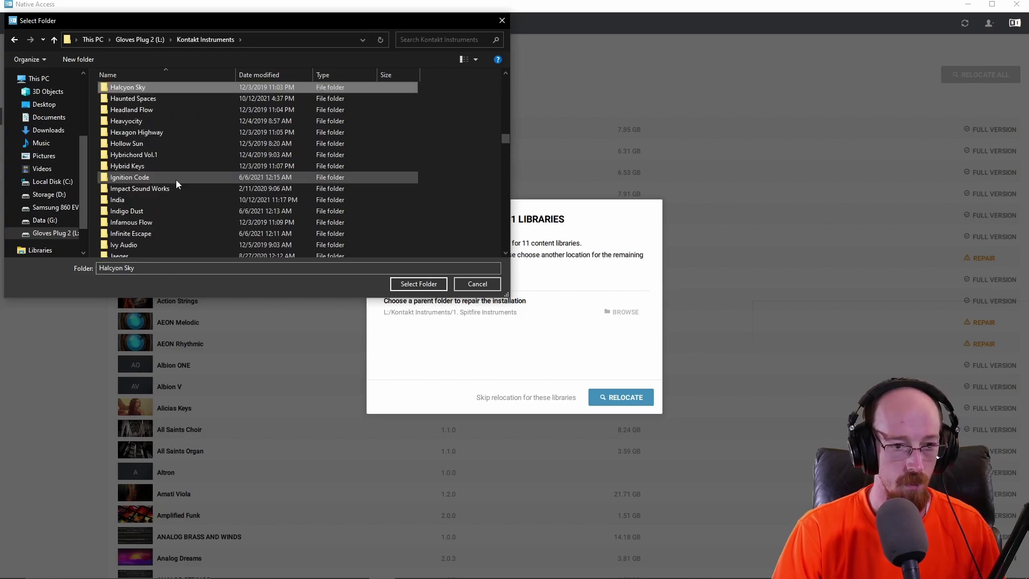
double_click(162, 122)
click(205, 39)
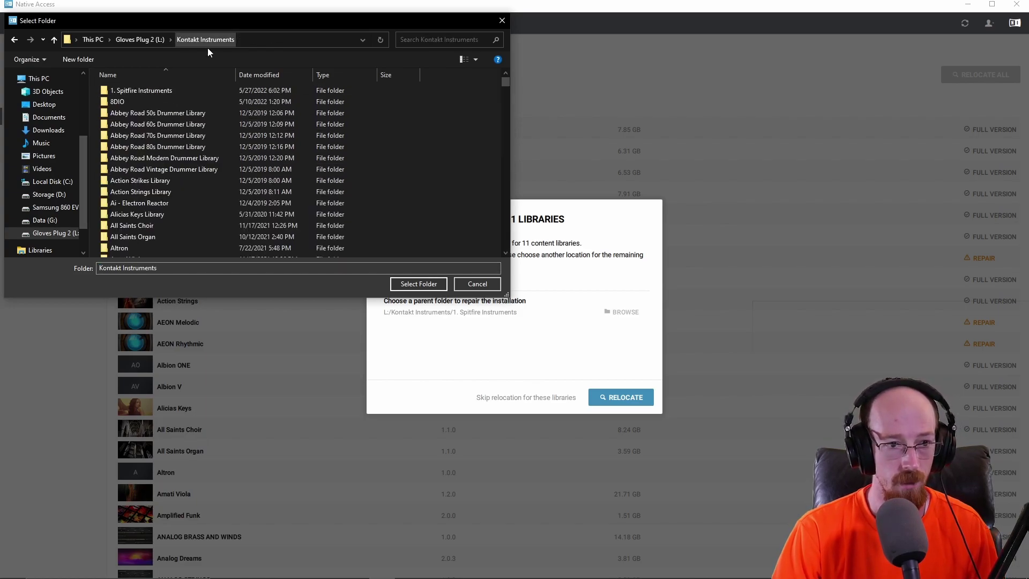
key(h)
click(156, 100)
click(156, 108)
click(186, 119)
click(418, 284)
click(612, 395)
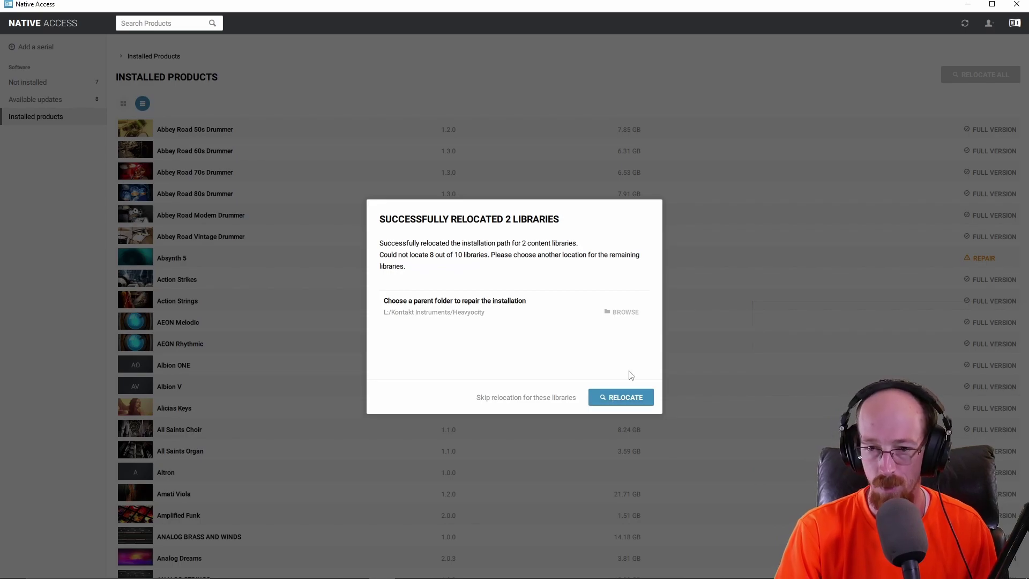
Step: Close the relocation results and scroll down the installed products list
click(740, 333)
scroll(740, 334, down, 10)
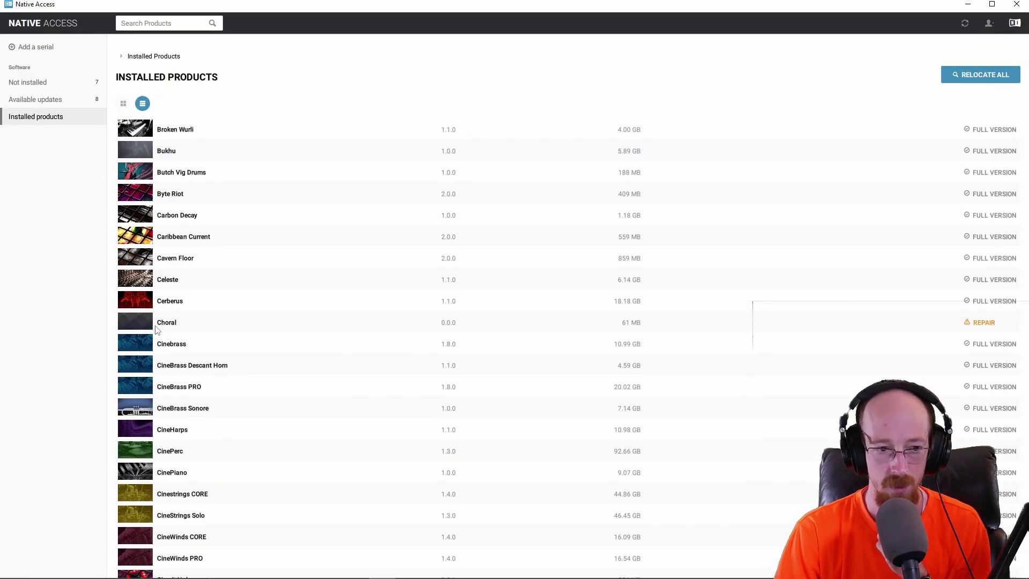
scroll(515, 354, down, 2)
scroll(515, 353, down, 20)
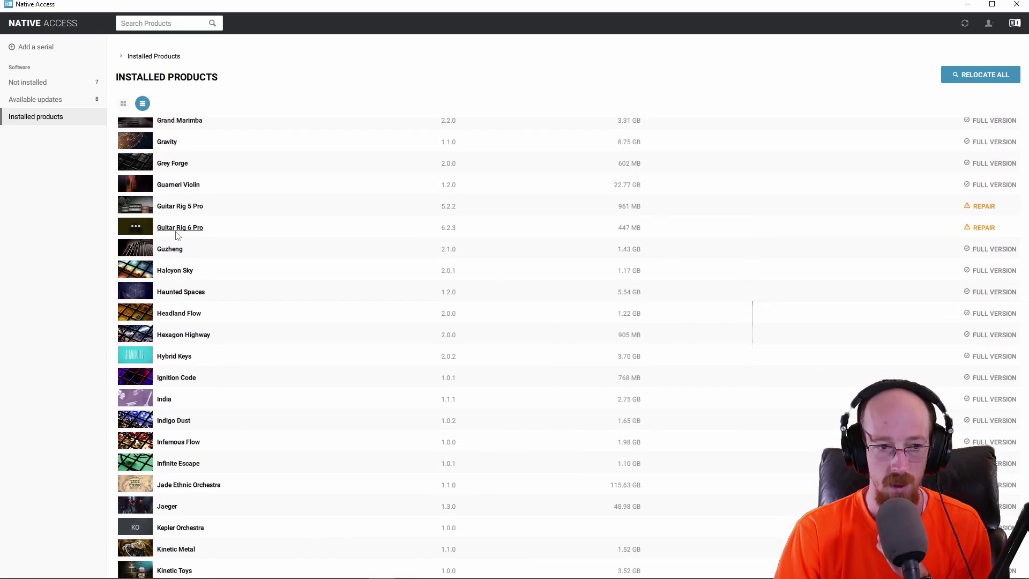
Step: Try reinstalling Guitar Rig 6 Pro, then relocating its plugin, abandoning both attempts
click(983, 236)
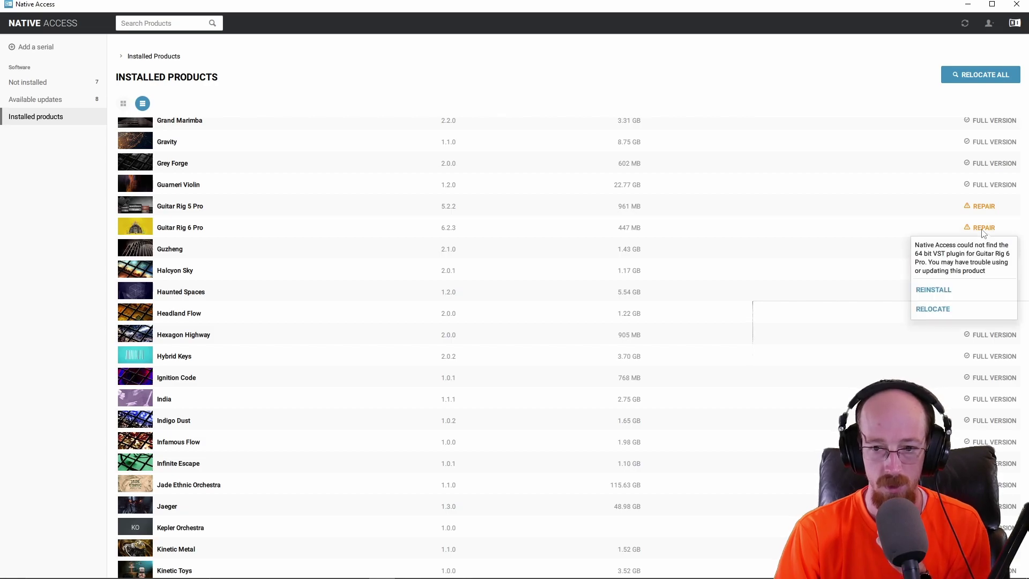
click(940, 291)
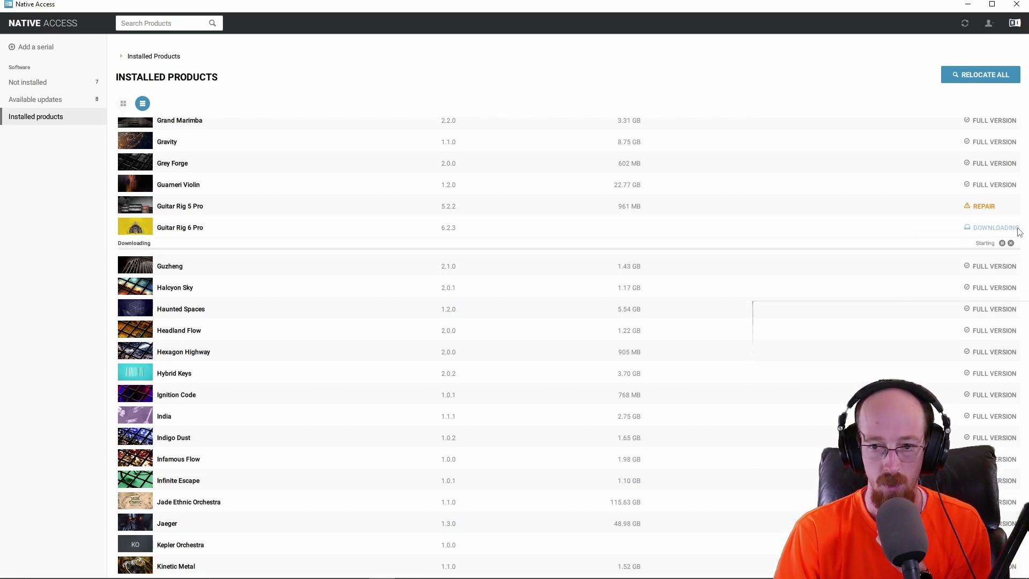
click(1010, 242)
click(983, 229)
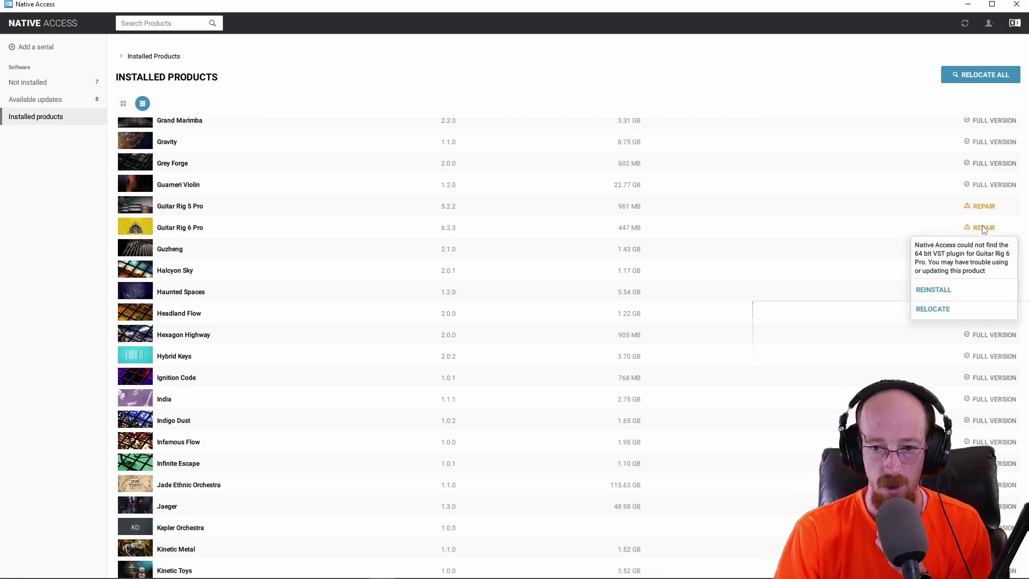
click(940, 308)
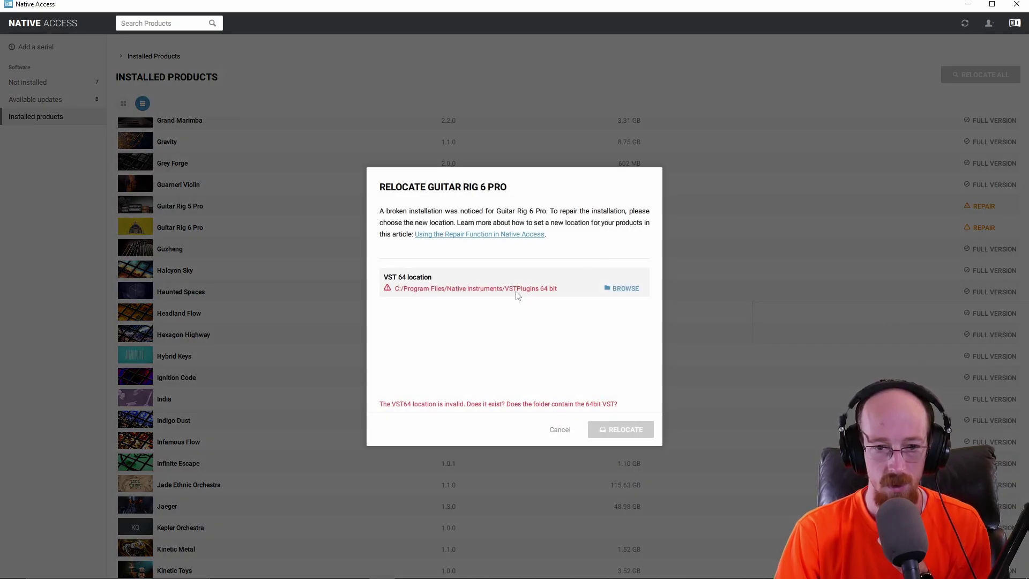
click(632, 292)
click(211, 44)
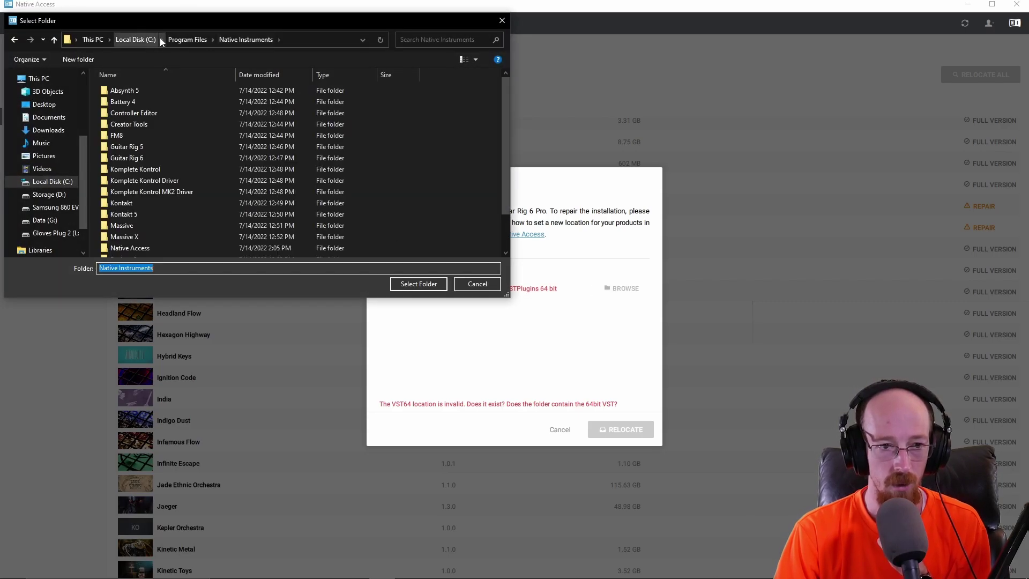
click(189, 42)
click(502, 21)
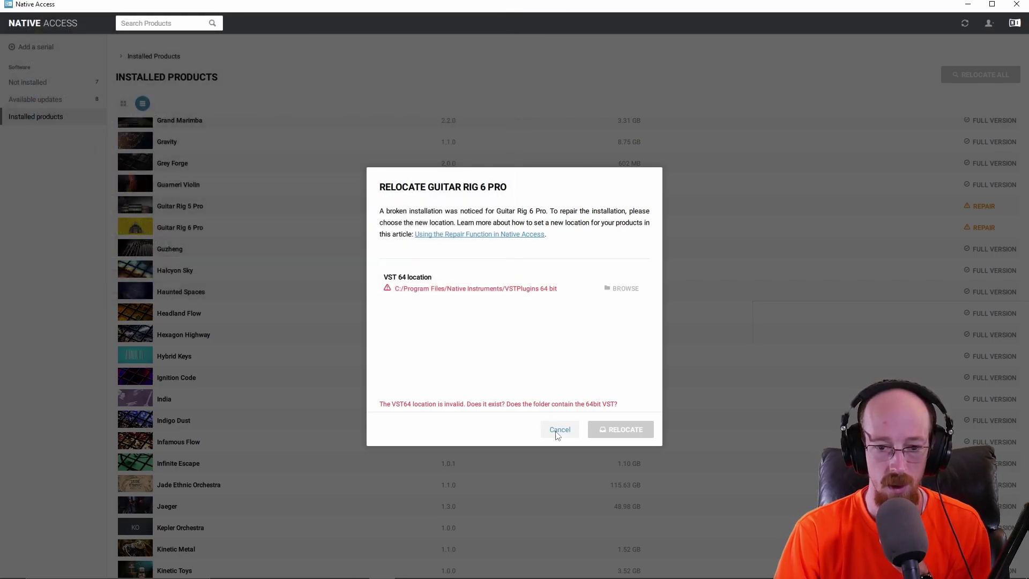
click(559, 430)
Step: Start relocating the 8 remaining libraries and open the parent-folder chooser
click(990, 75)
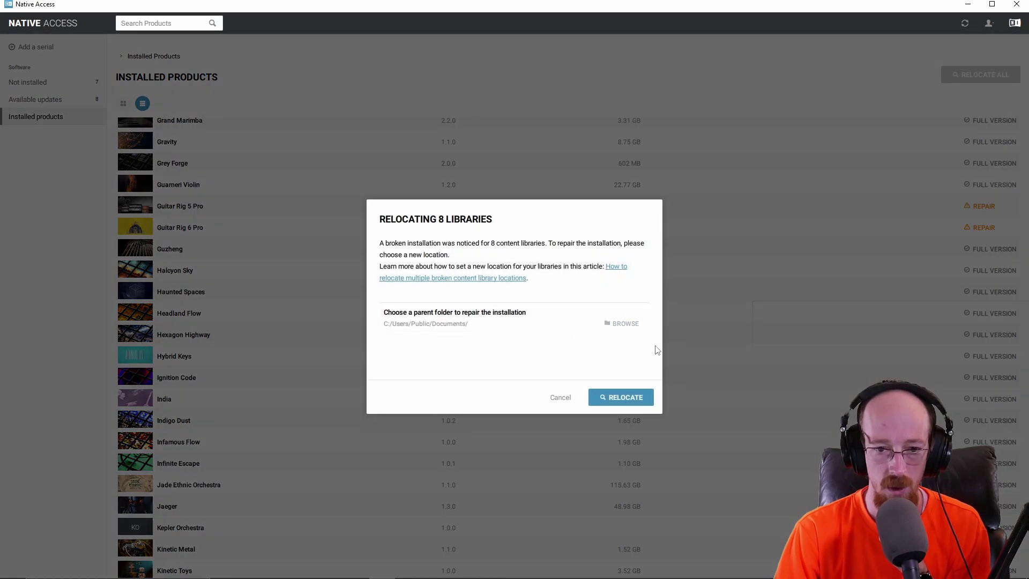
click(624, 323)
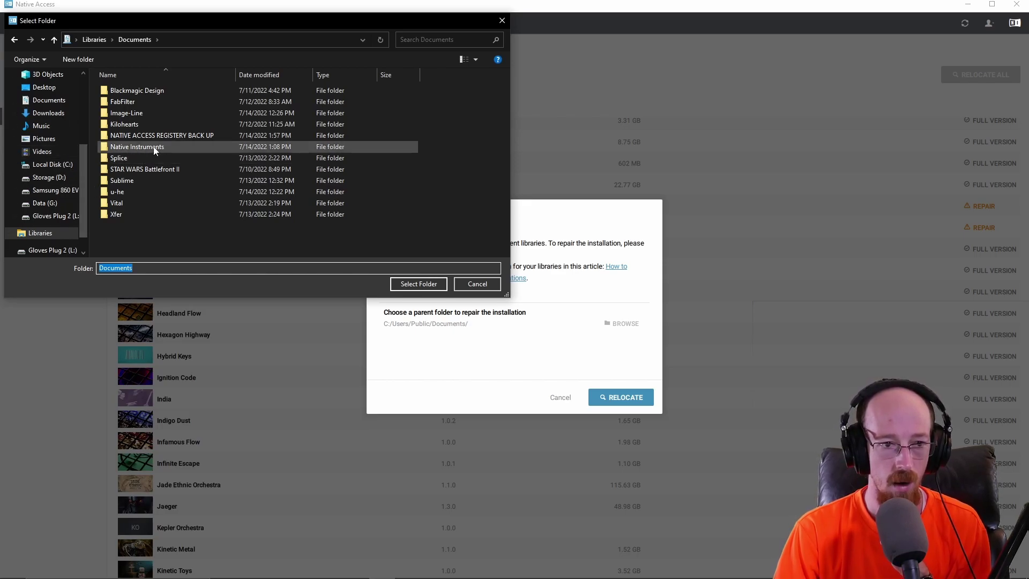
click(101, 40)
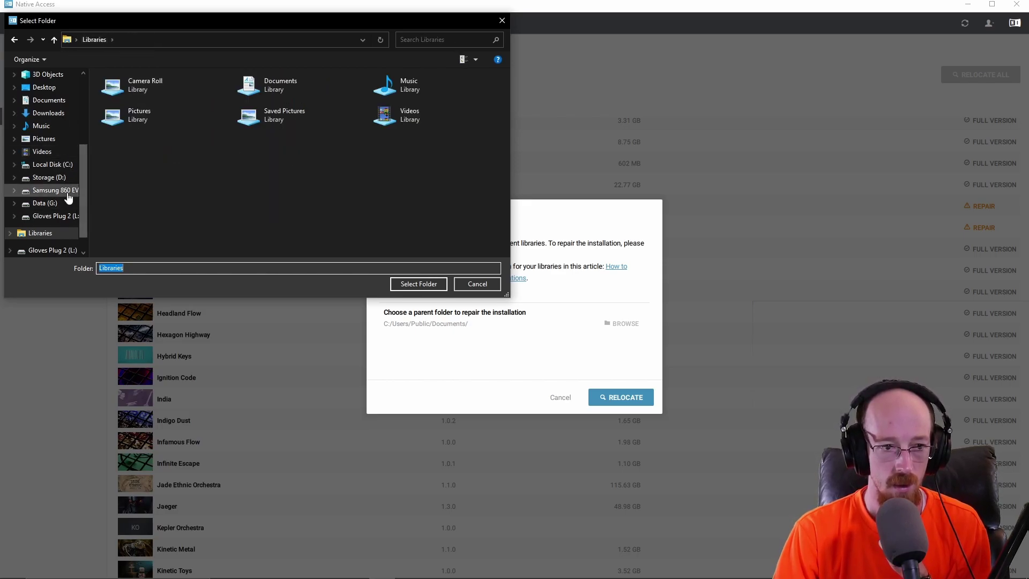
scroll(59, 134, up, 3)
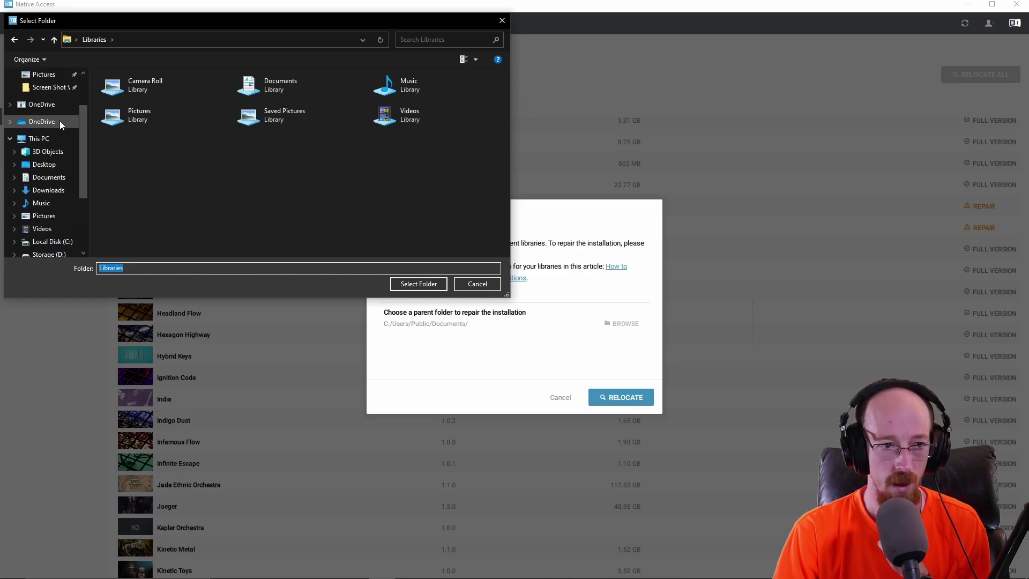
scroll(60, 121, up, 3)
scroll(61, 122, down, 4)
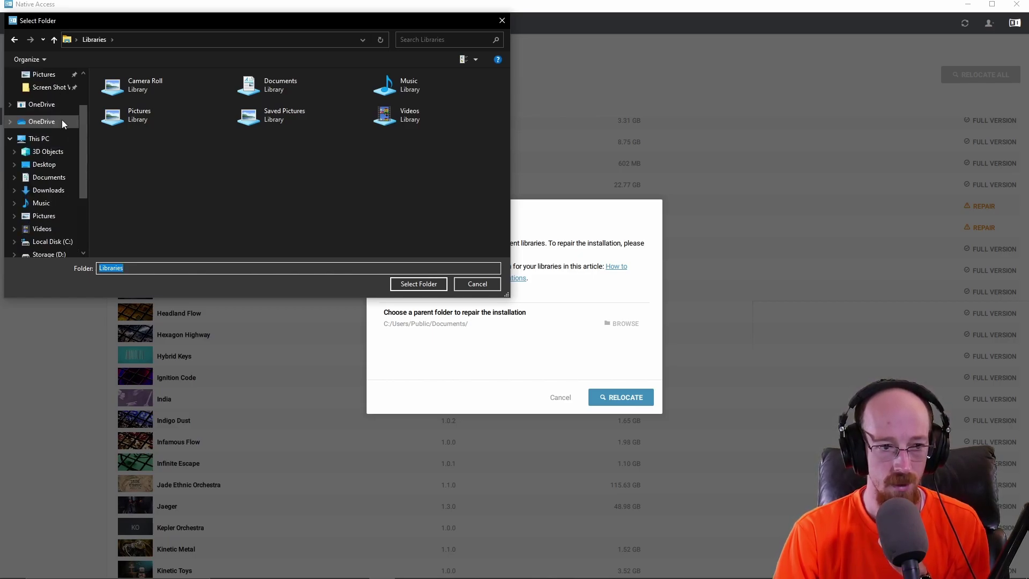
scroll(62, 124, down, 2)
Step: Pick C:\Program Files\Common Files\VST2\Native Instruments as the parent folder and run the relocation
click(53, 181)
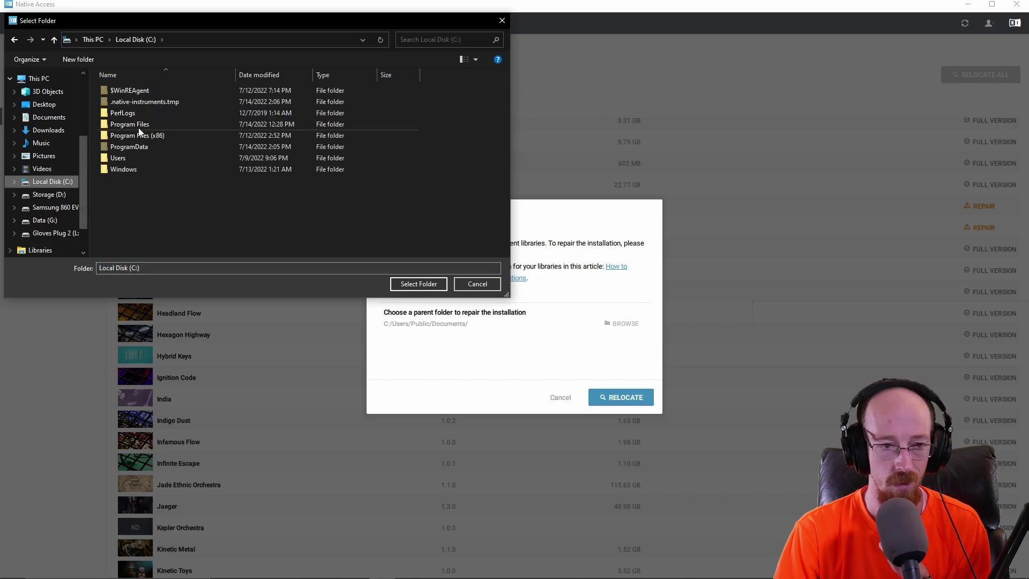
double_click(198, 124)
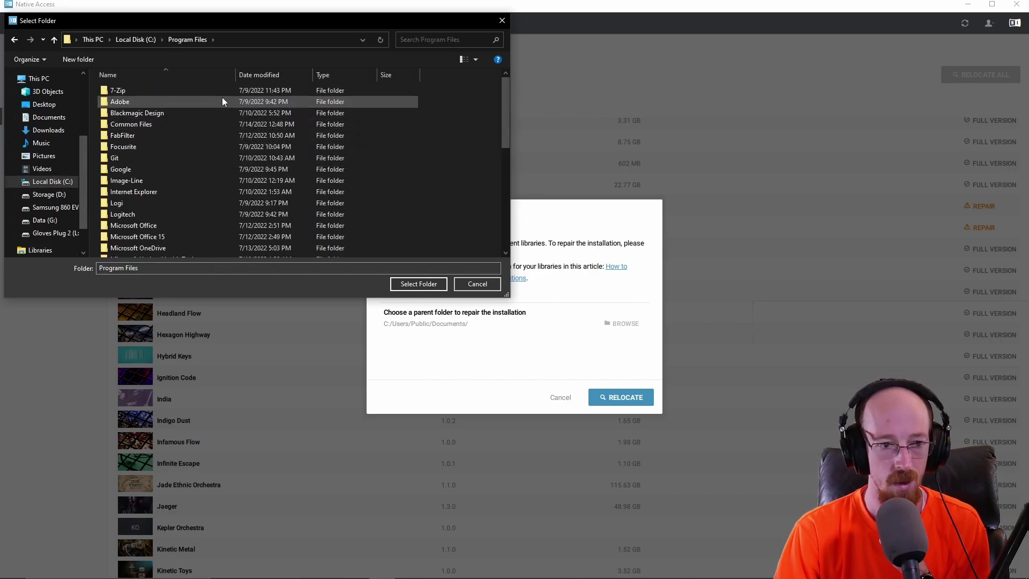
scroll(225, 103, down, 2)
scroll(229, 105, up, 2)
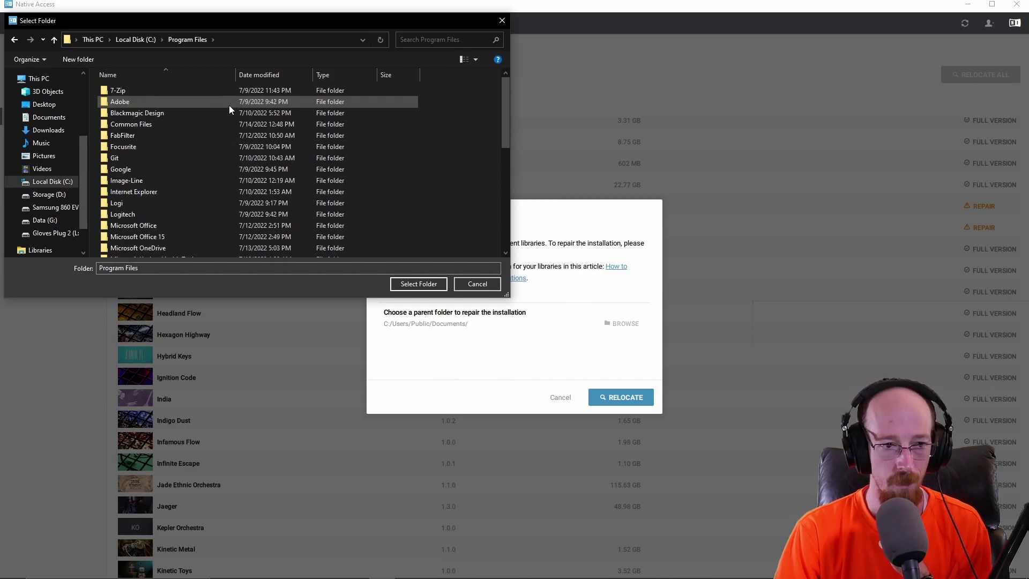
double_click(191, 130)
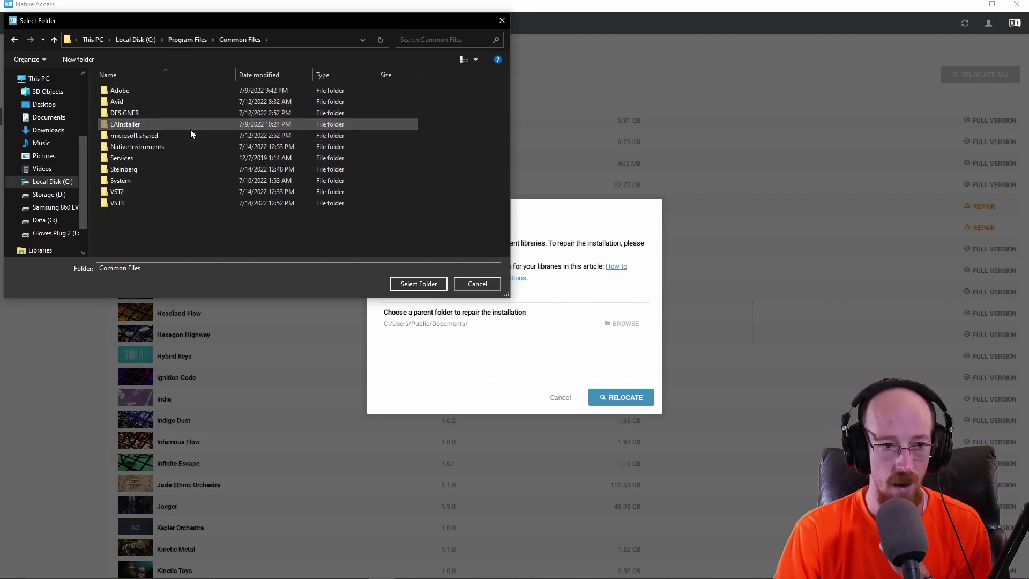
double_click(185, 191)
click(168, 90)
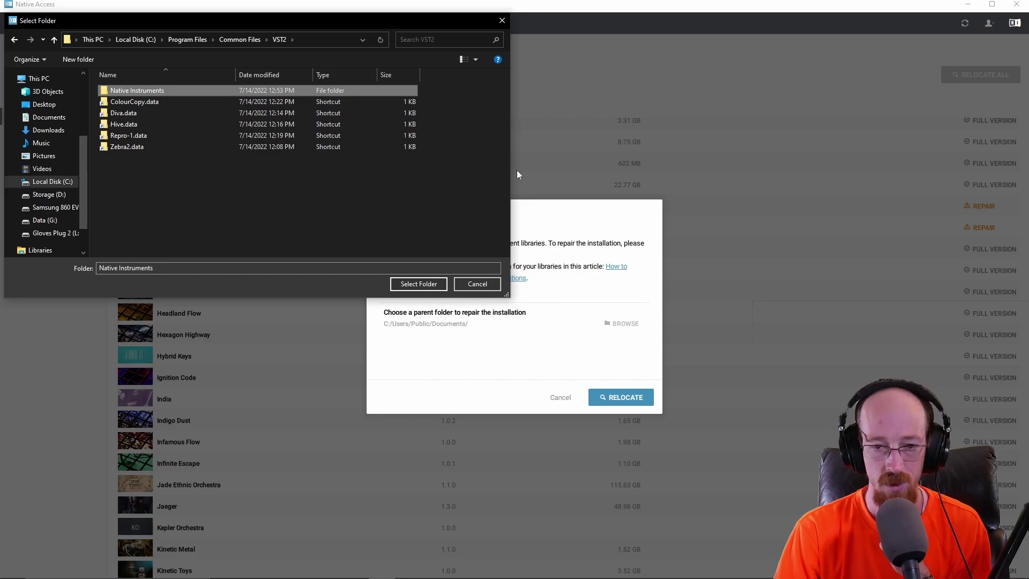
click(427, 287)
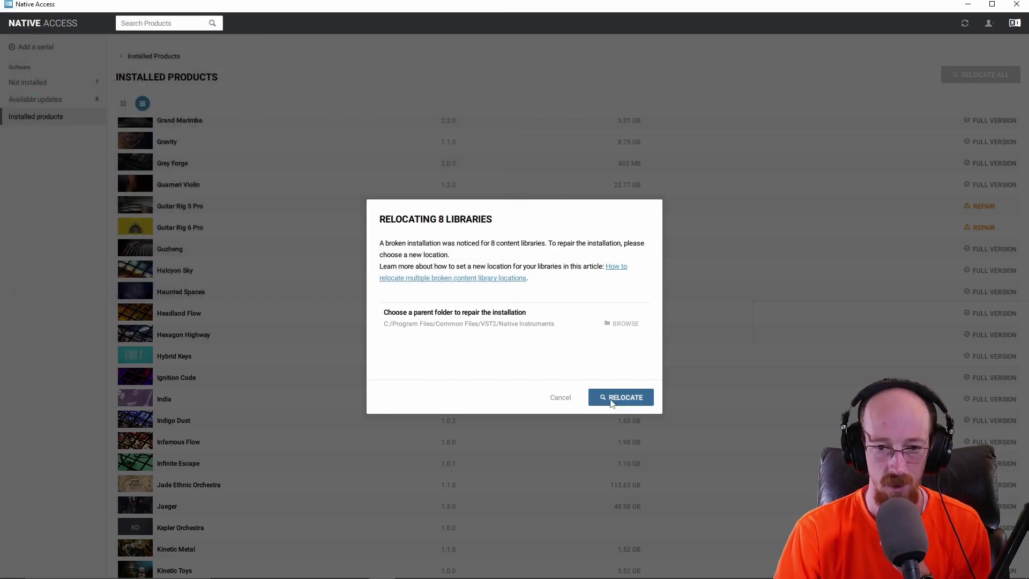
click(612, 401)
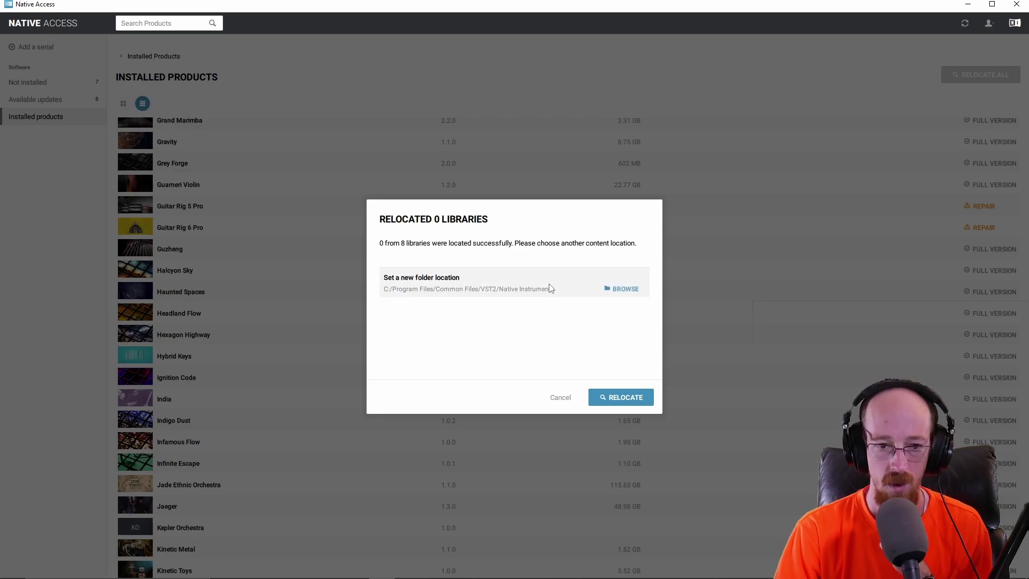
Step: Dismiss the failed relocation result and start relocating Guitar Rig 5 Pro's 64-bit VST folder
click(558, 403)
click(983, 205)
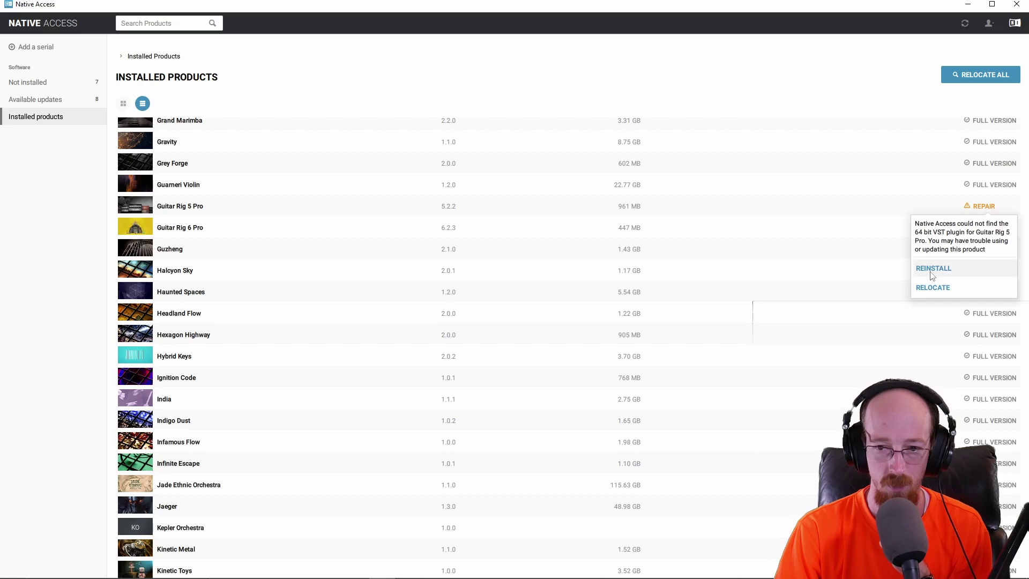
click(933, 287)
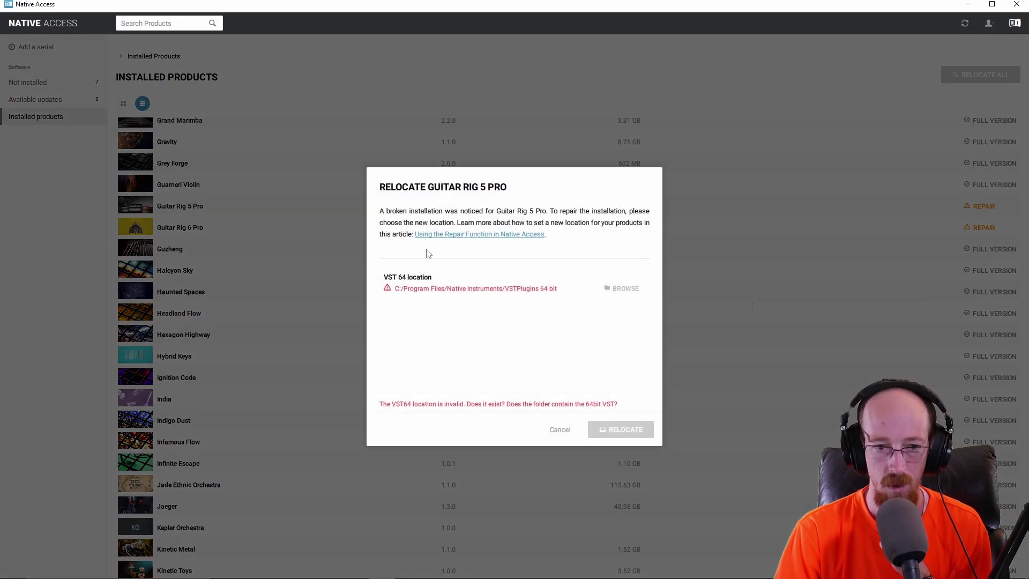
click(617, 288)
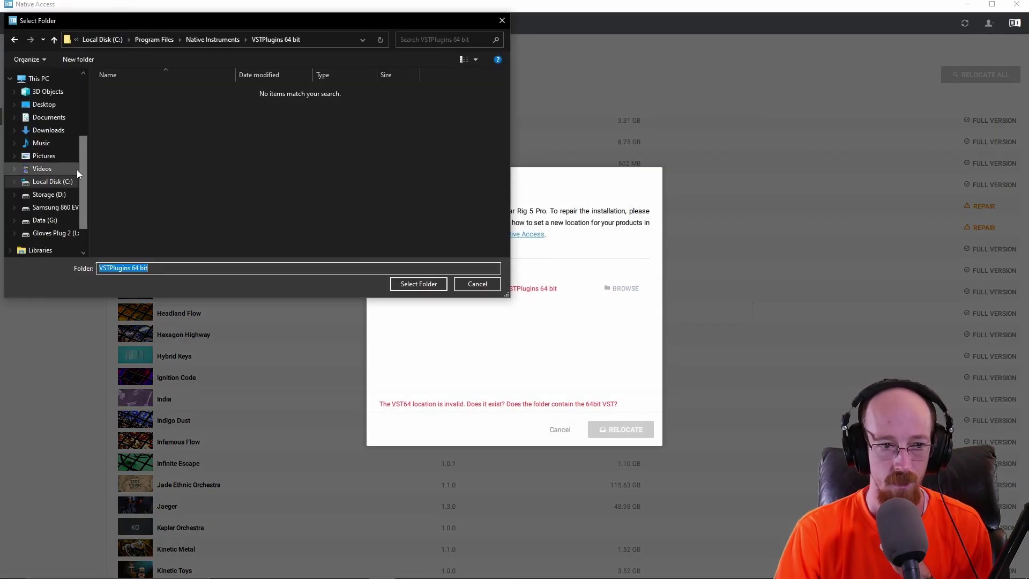
Step: Relocate Guitar Rig 5 Pro's VST 64 plugin to Common Files\VST2\Native Instruments
click(222, 40)
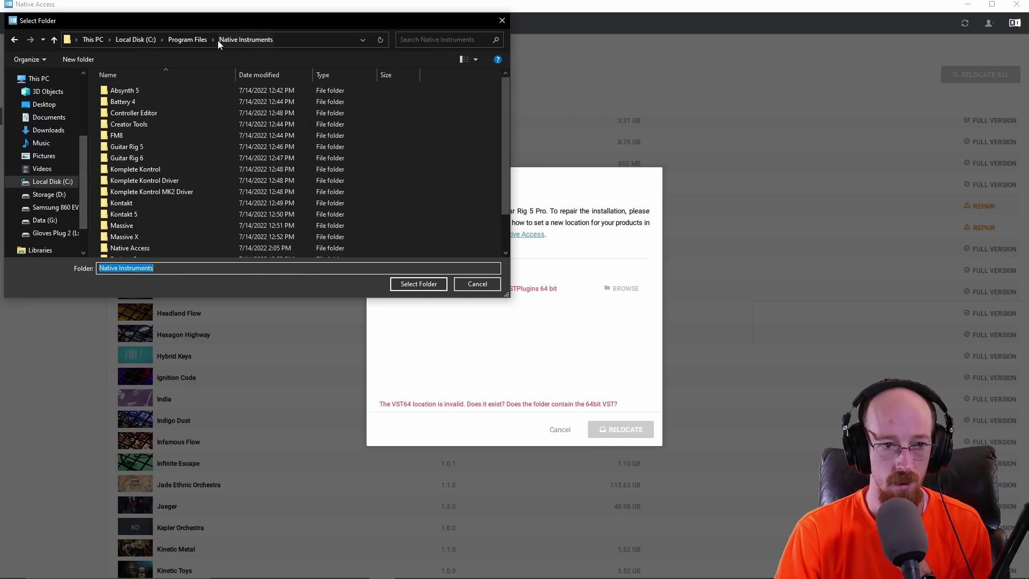
scroll(86, 161, up, 3)
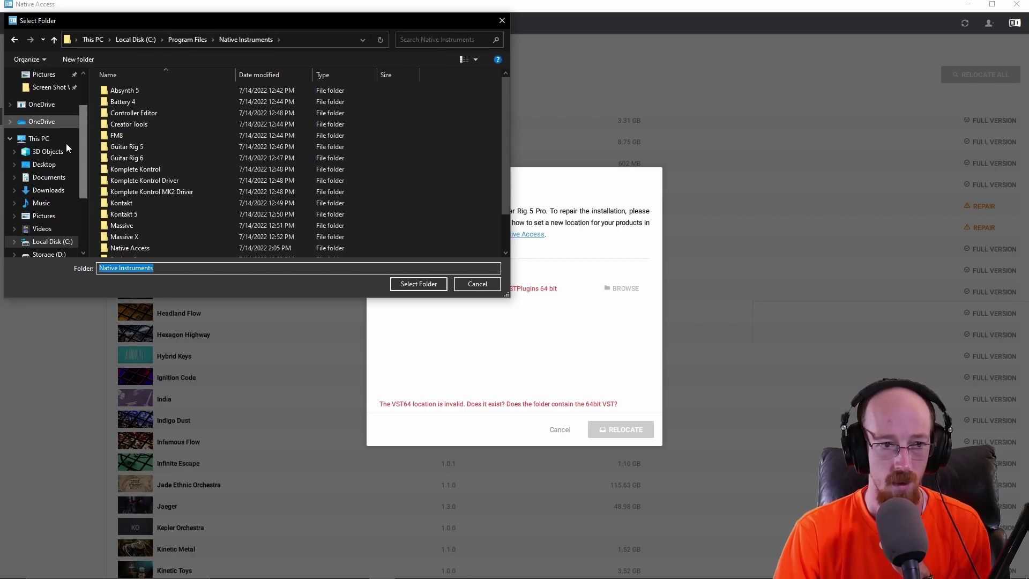
scroll(47, 156, down, 1)
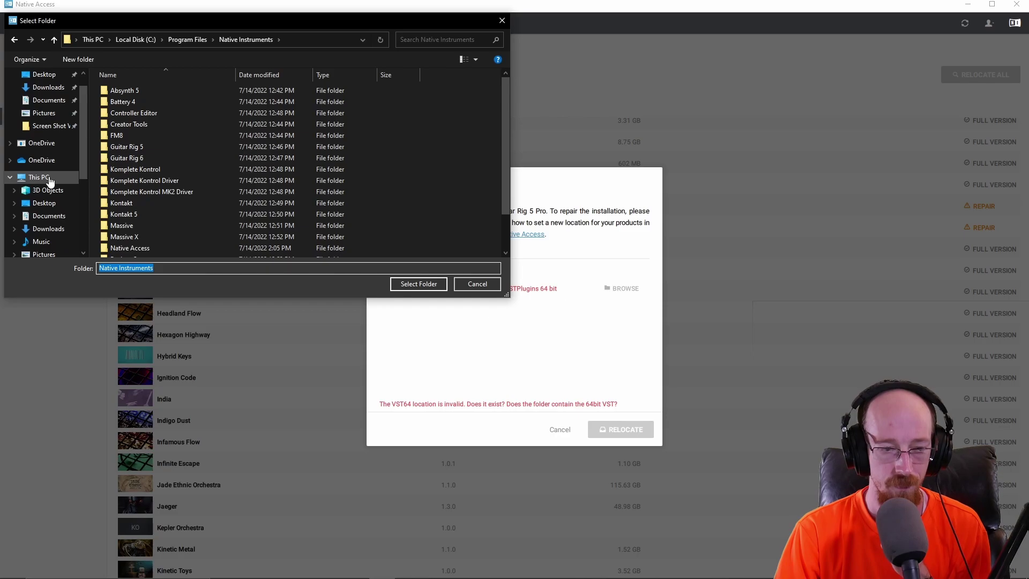
key(alt+Up)
double_click(159, 127)
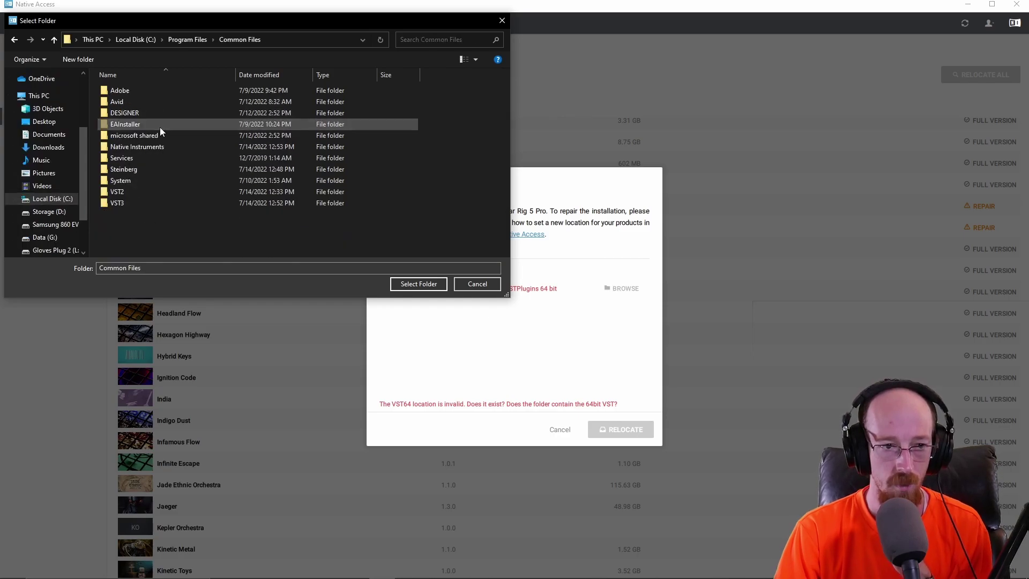
click(161, 190)
double_click(162, 191)
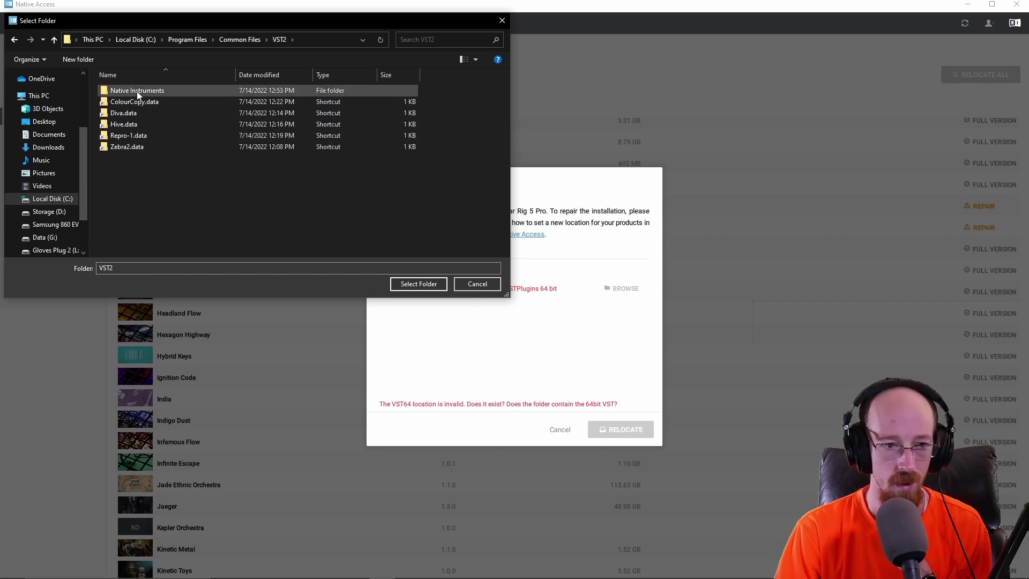
click(156, 93)
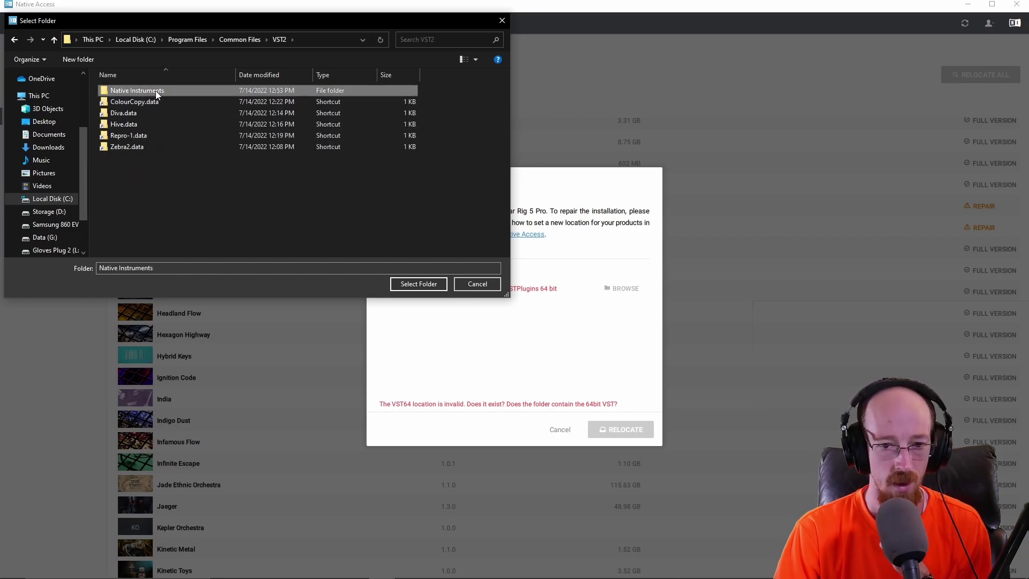
double_click(156, 93)
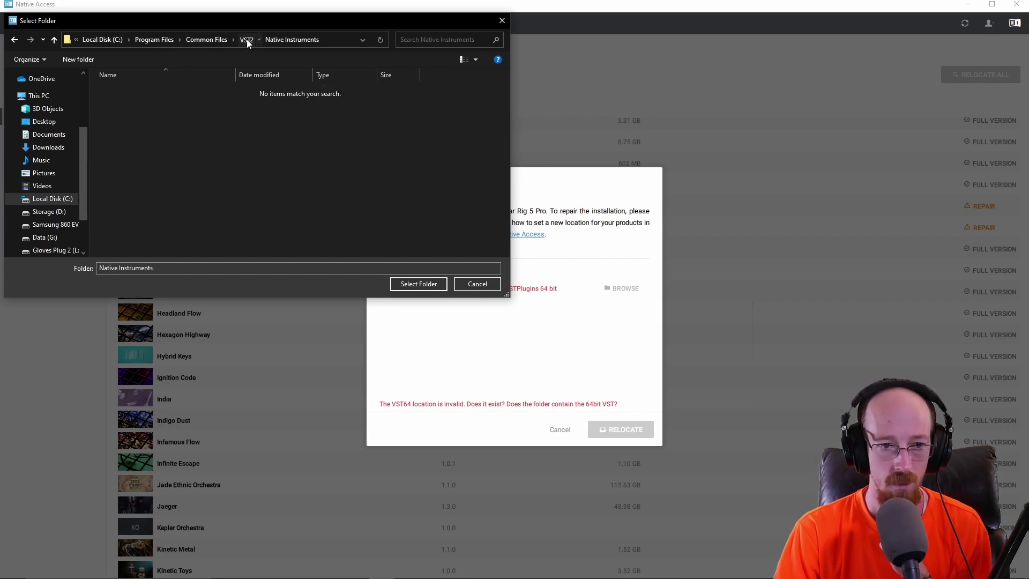
click(246, 41)
click(181, 90)
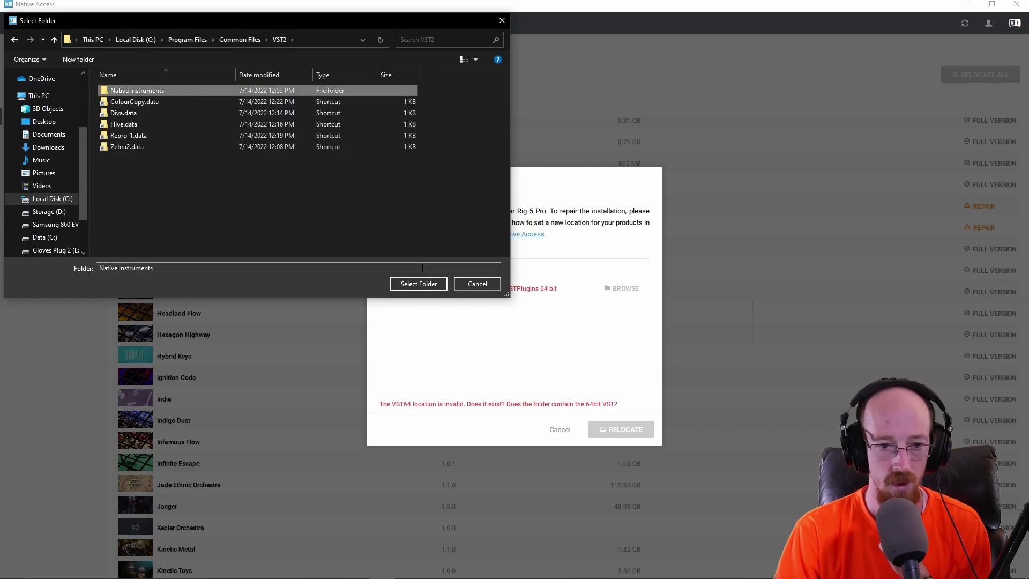
click(419, 284)
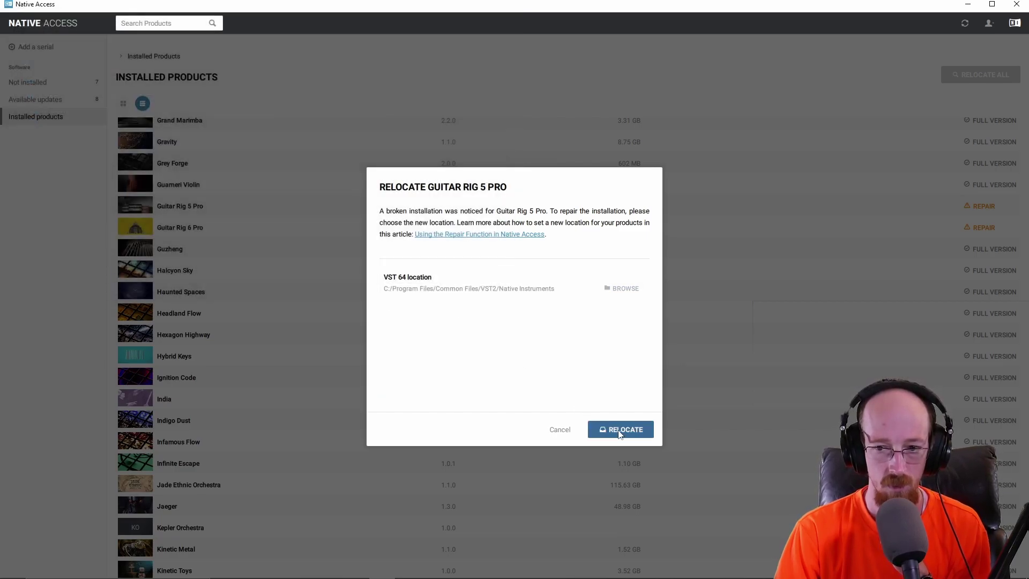
click(618, 433)
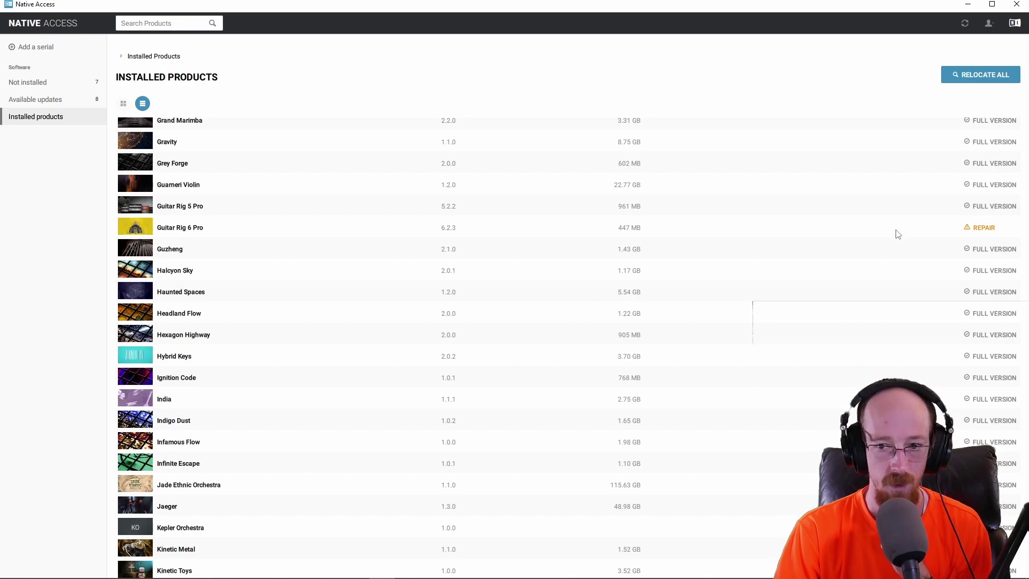
Step: Start and cancel a Guitar Rig 6 Pro reinstall, then open and abandon its relocation
click(983, 227)
click(956, 291)
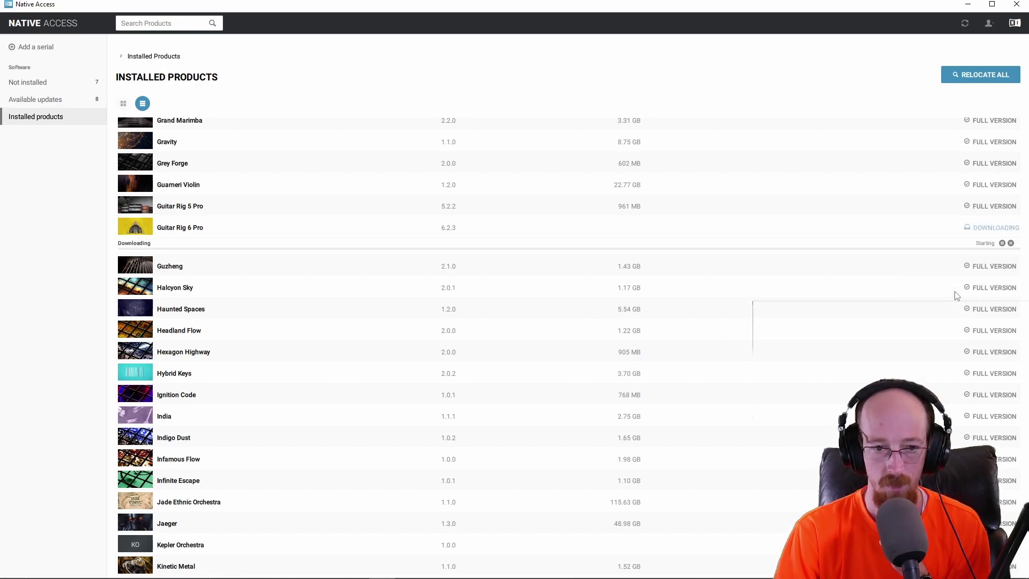
click(1010, 243)
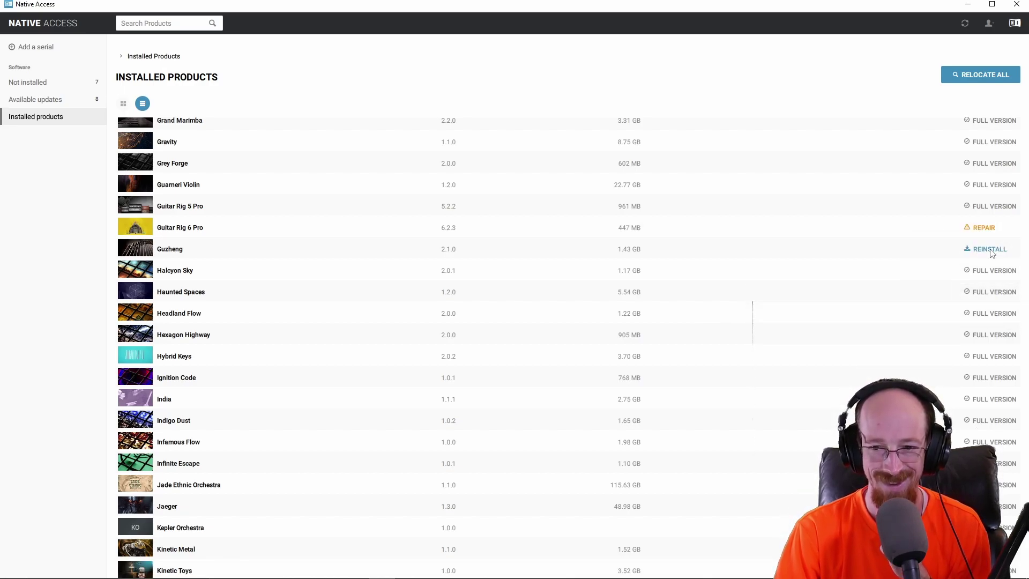
click(983, 228)
click(945, 309)
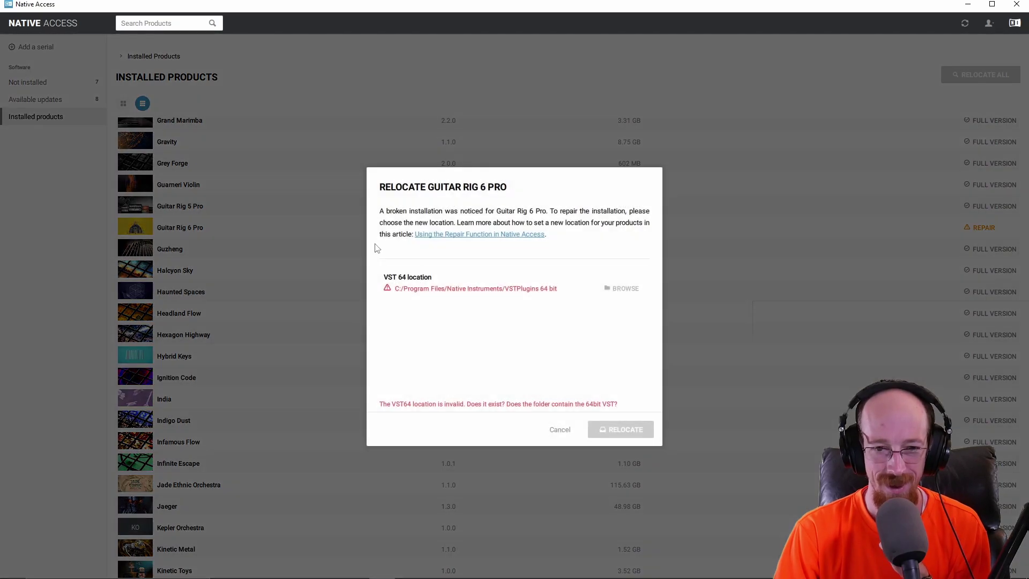
click(623, 289)
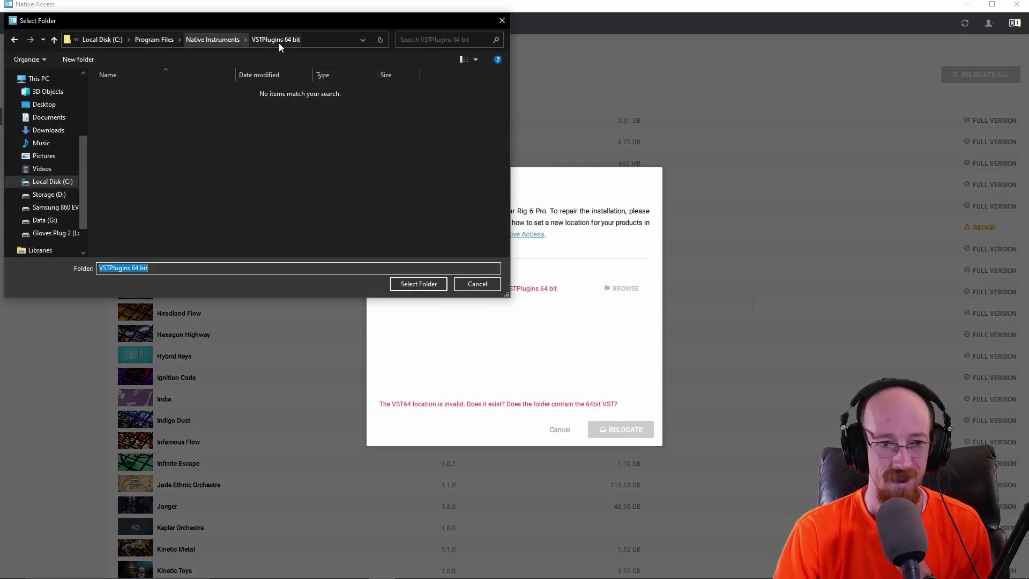
click(501, 21)
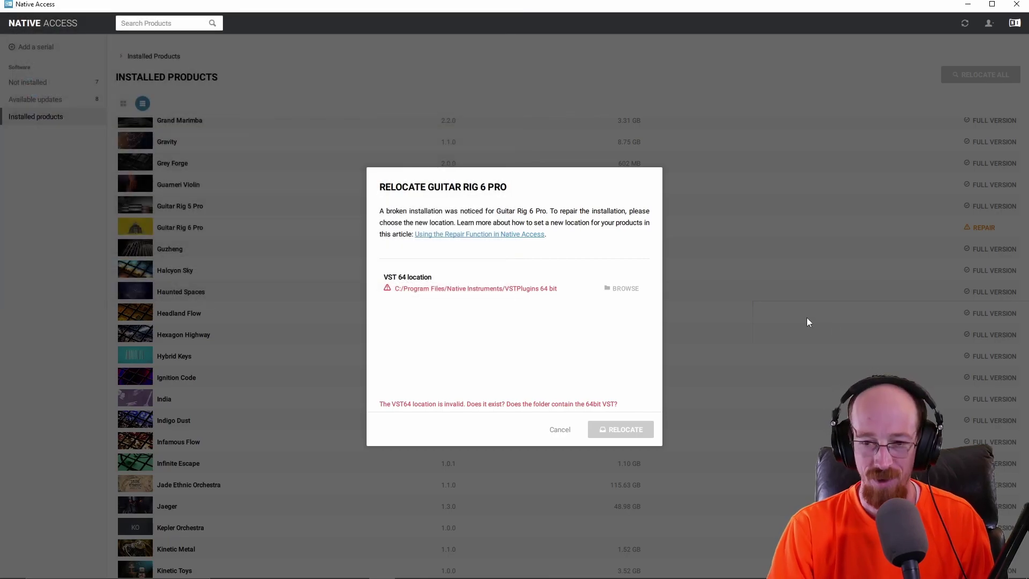
click(562, 429)
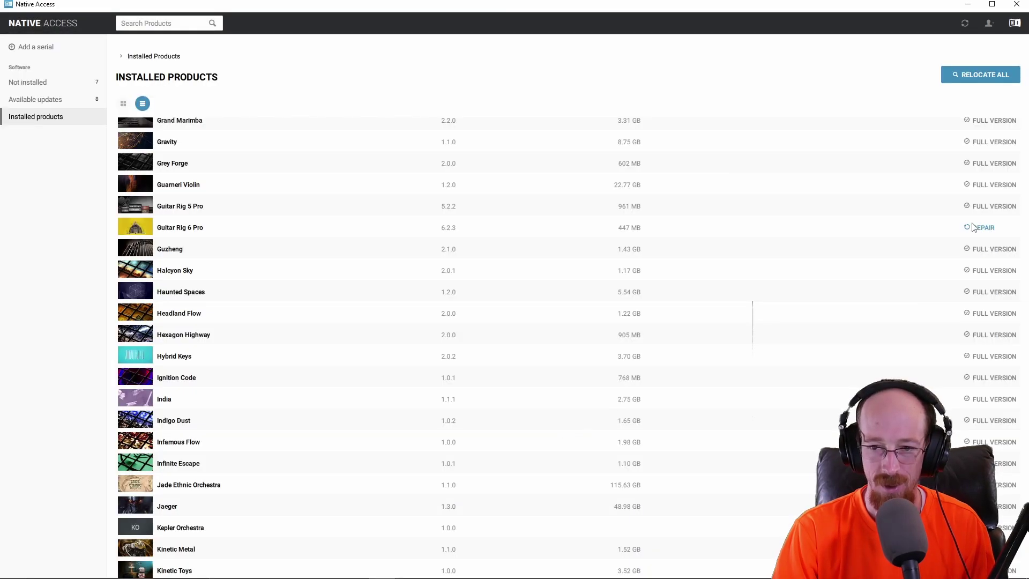
Step: Reopen Guitar Rig 6 Pro's relocation and browse into Program Files\Common Files\VST2\Native Instruments
mouse_move(984, 209)
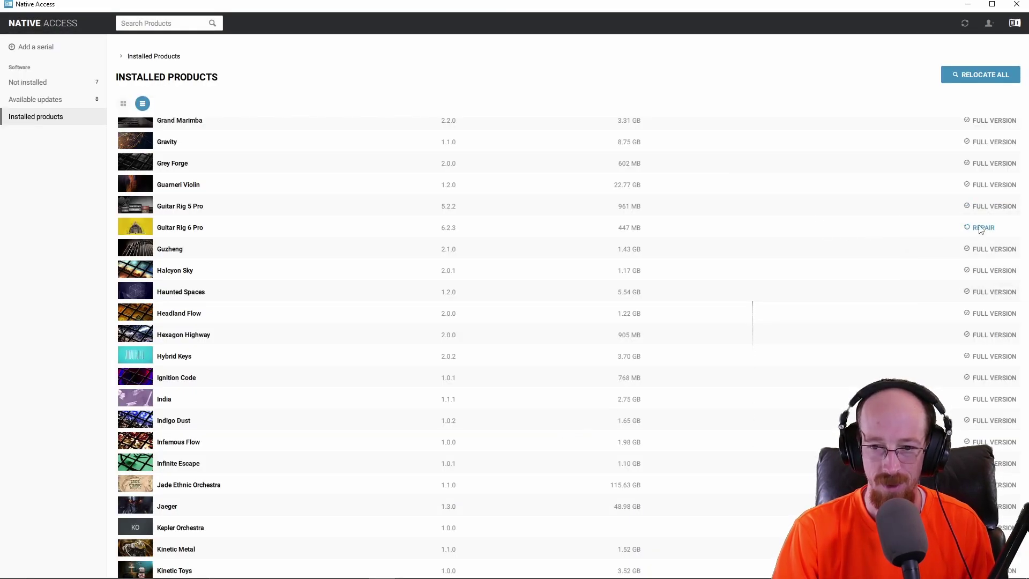
mouse_move(979, 227)
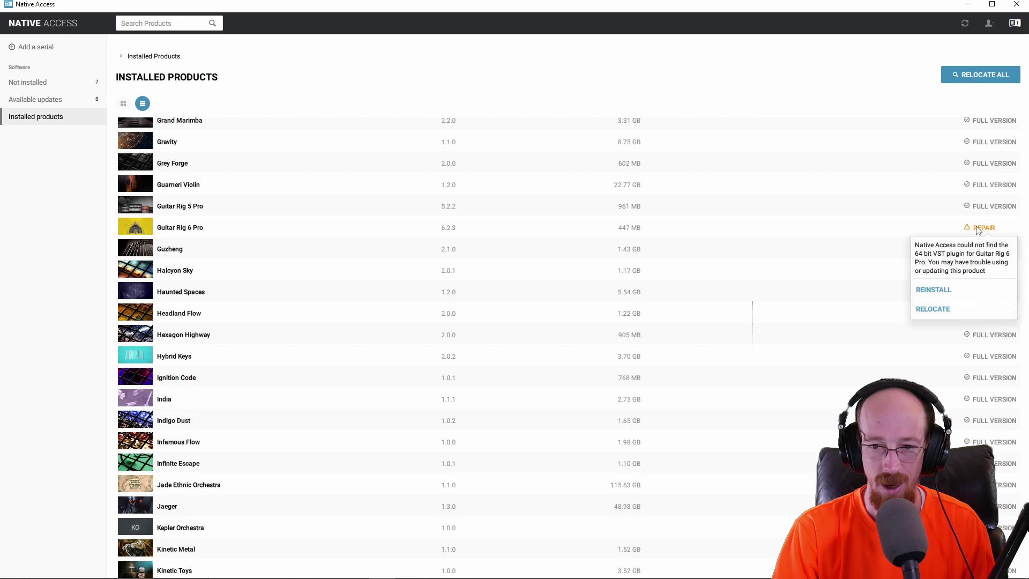
click(933, 309)
click(637, 292)
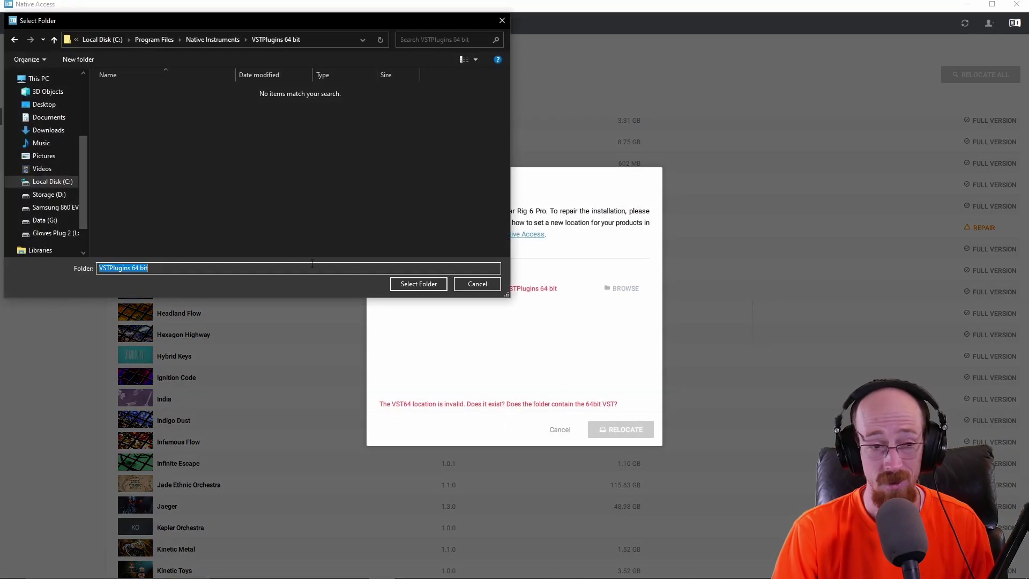
scroll(82, 191, down, 1)
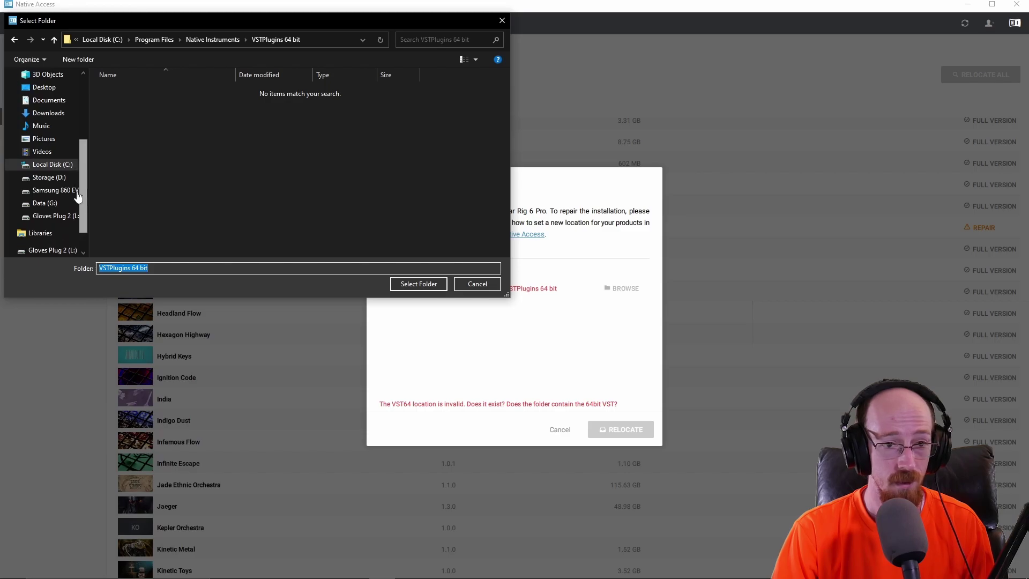
click(138, 39)
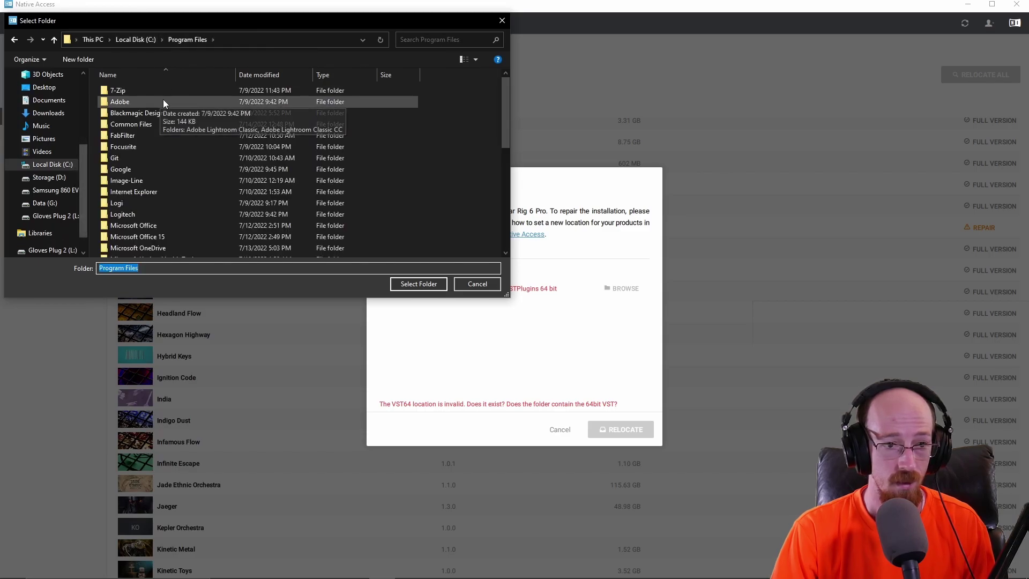
double_click(178, 124)
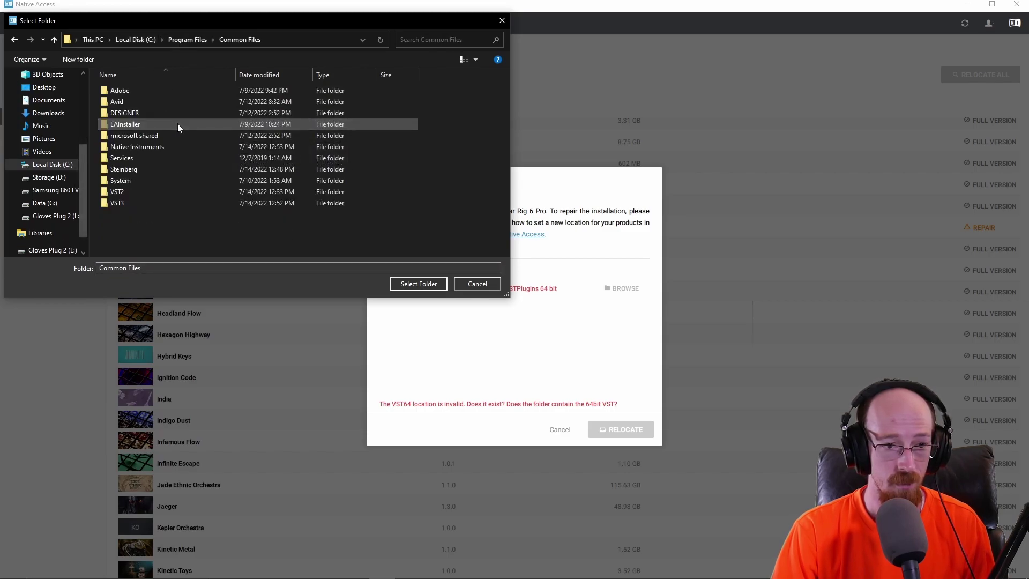
double_click(152, 195)
double_click(170, 90)
click(335, 40)
key(ctrl+c)
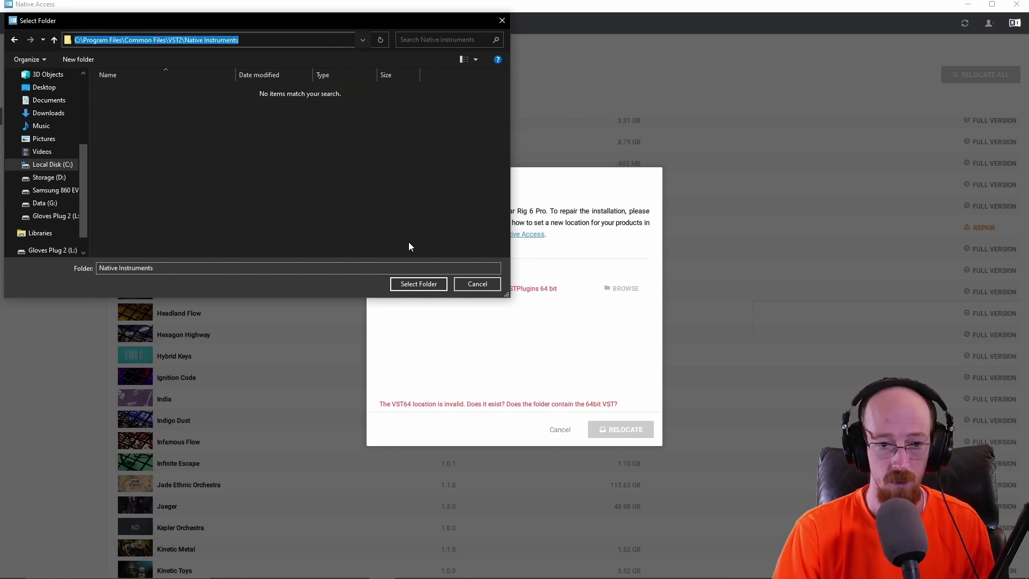
Step: Choose VST2\Native Instruments as Guitar Rig 6 Pro's VST 64 location, then browse again
click(420, 285)
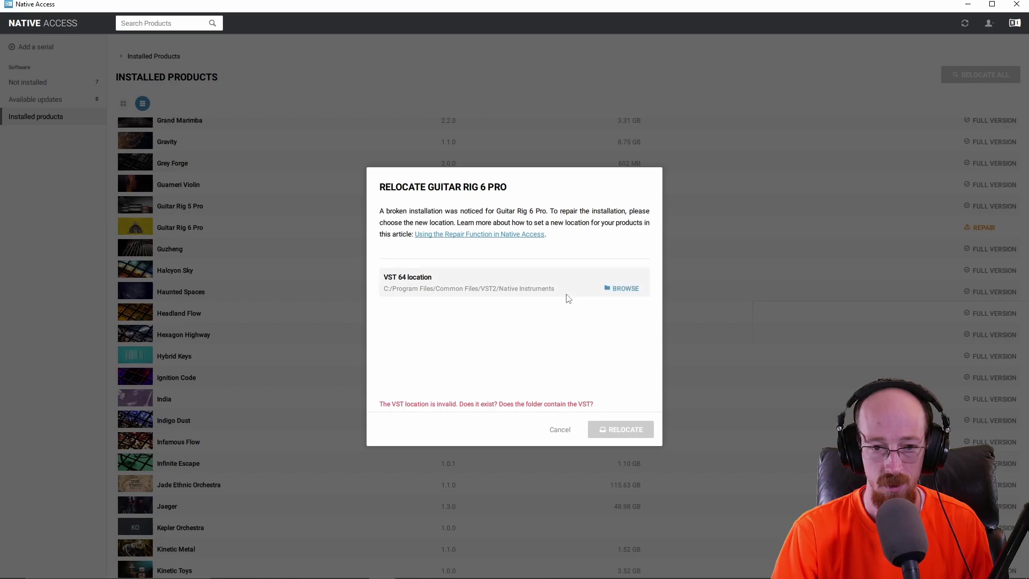
click(567, 294)
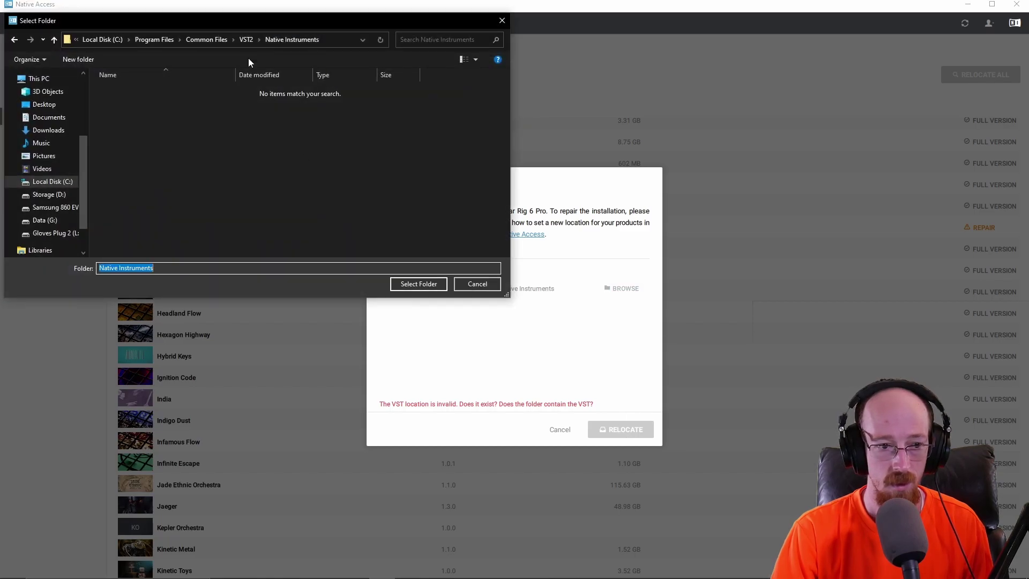
click(417, 284)
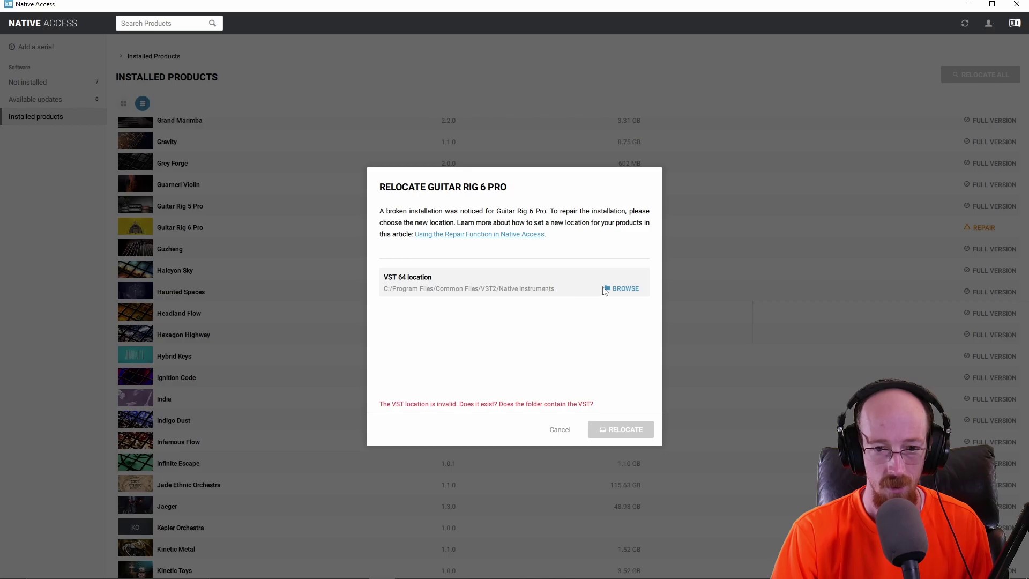
click(622, 288)
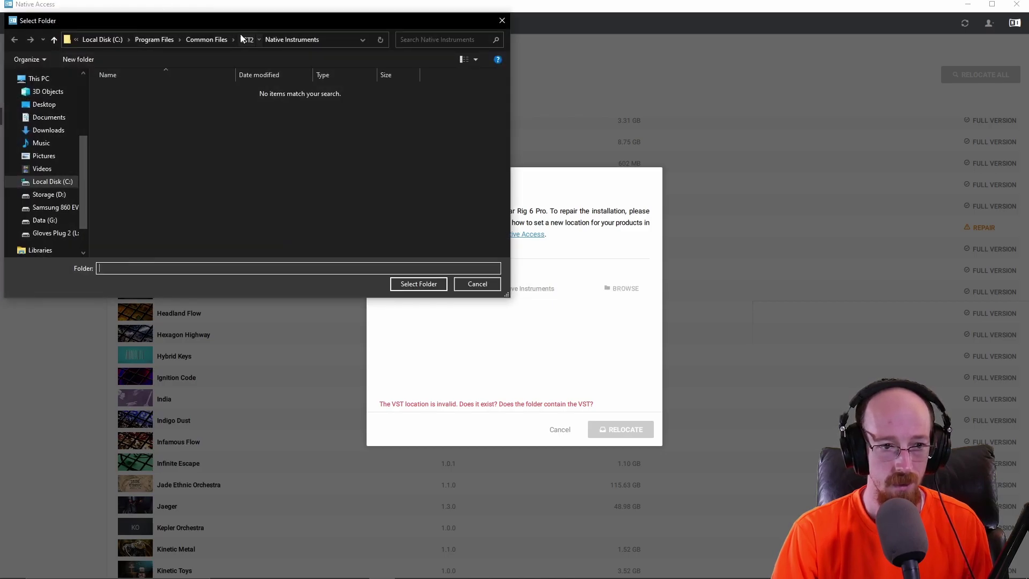
click(246, 40)
click(169, 88)
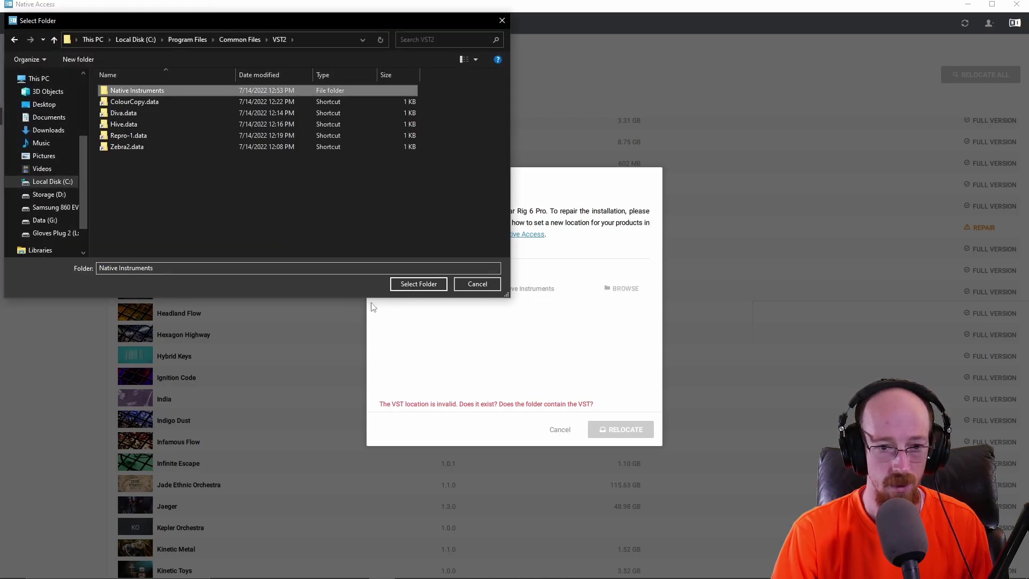
Step: Copy the VST2 folder path and re-accept Native Instruments as the VST 64 folder
click(285, 39)
key(ctrl+v)
key(Escape)
key(Escape)
click(297, 37)
key(ctrl+c)
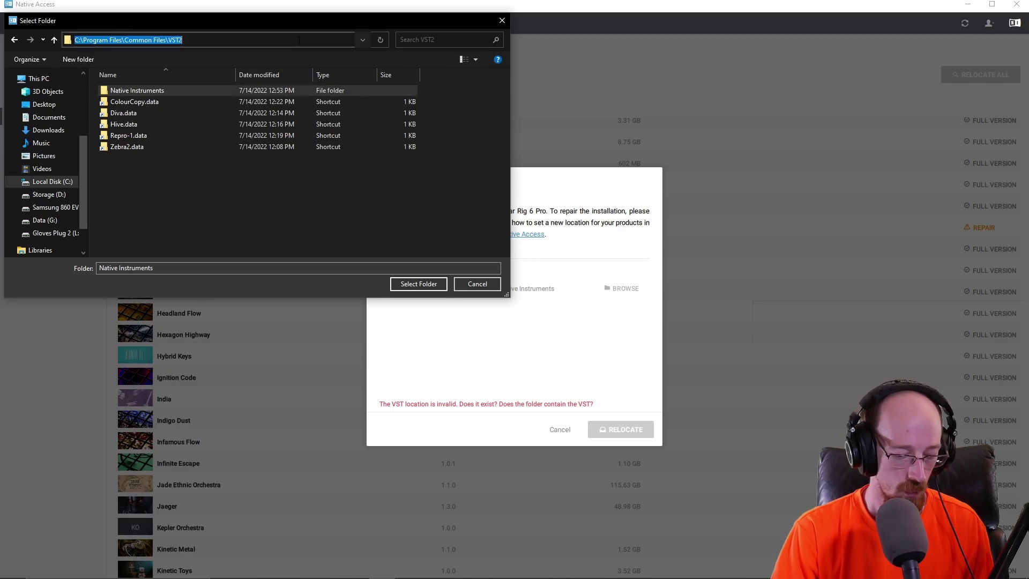
click(210, 87)
click(418, 286)
click(628, 288)
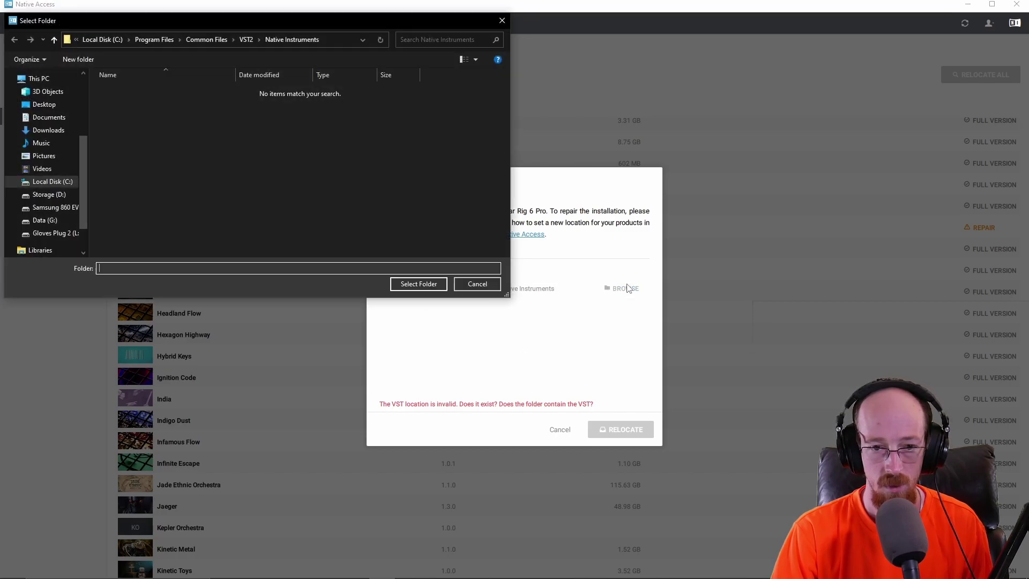
click(501, 21)
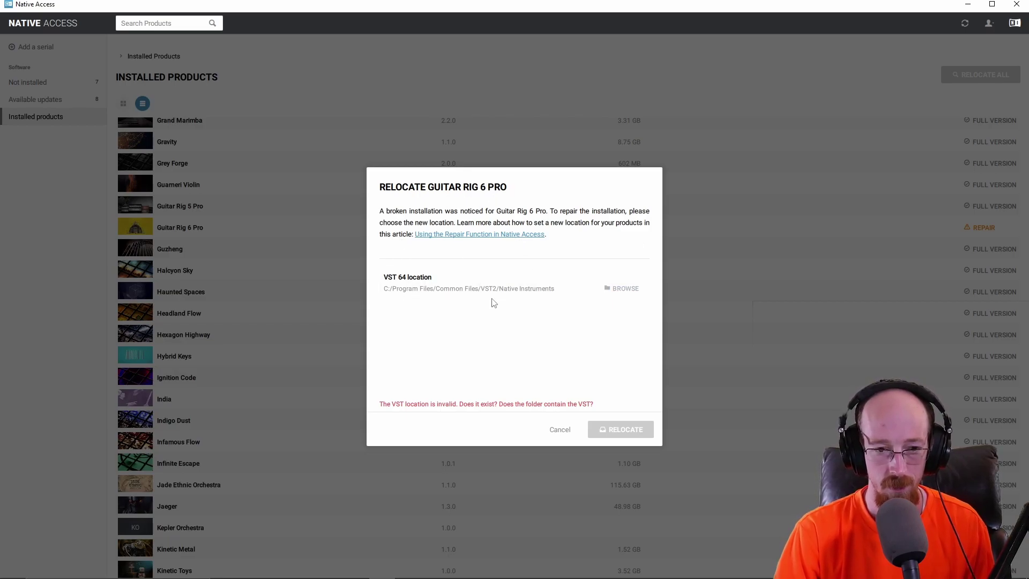
Step: Verify in File Explorer that Guitar Rig 6.dll exists in VST2\Native Instruments
click(545, 291)
click(250, 37)
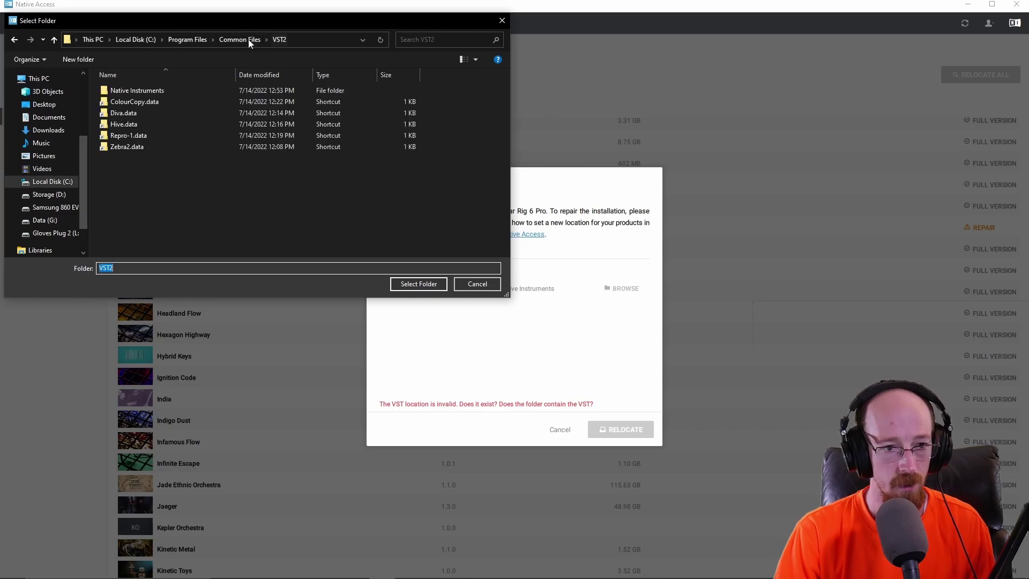
click(175, 94)
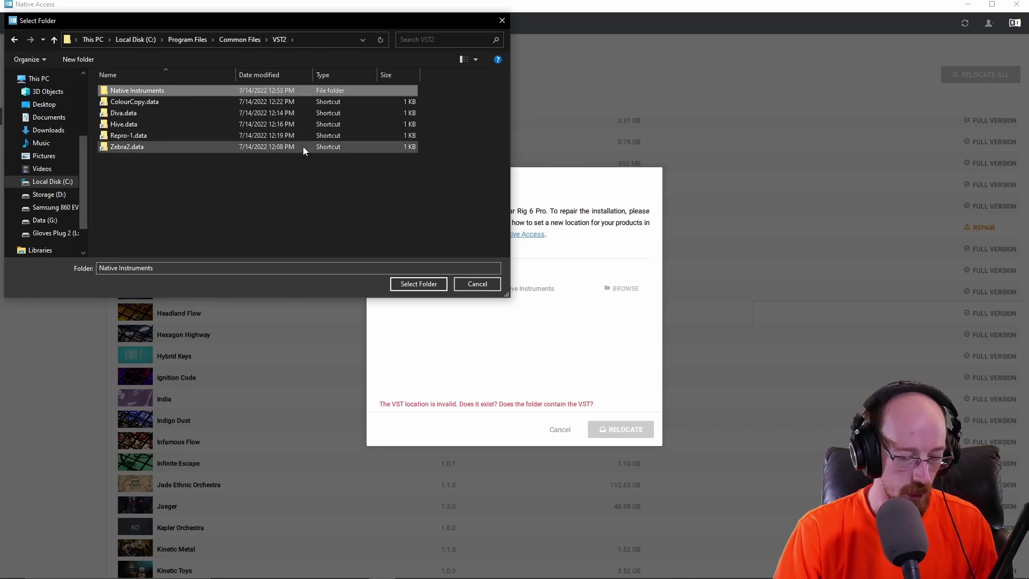
key(super+e)
click(602, 189)
key(ctrl+v)
key(Return)
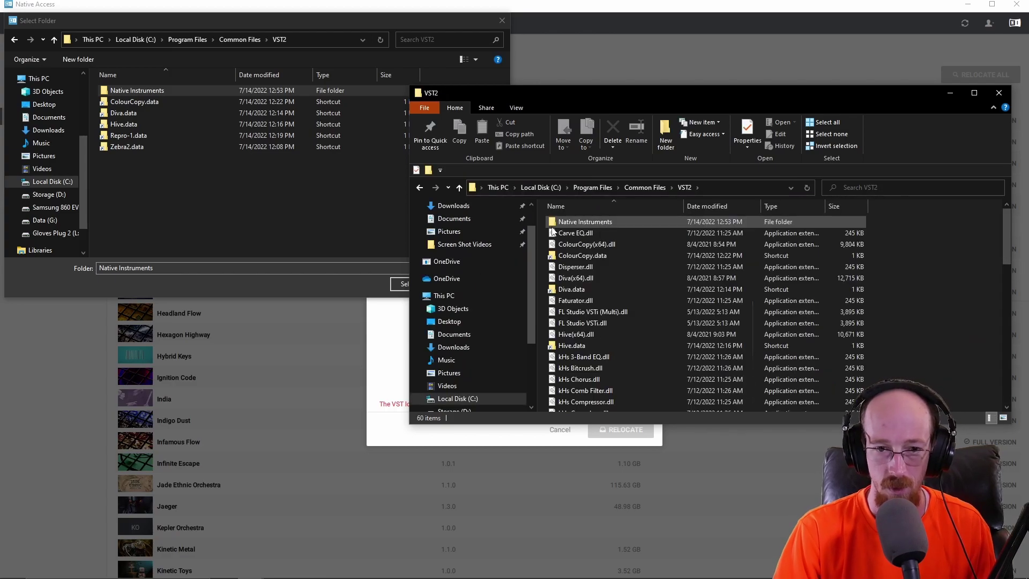
double_click(677, 221)
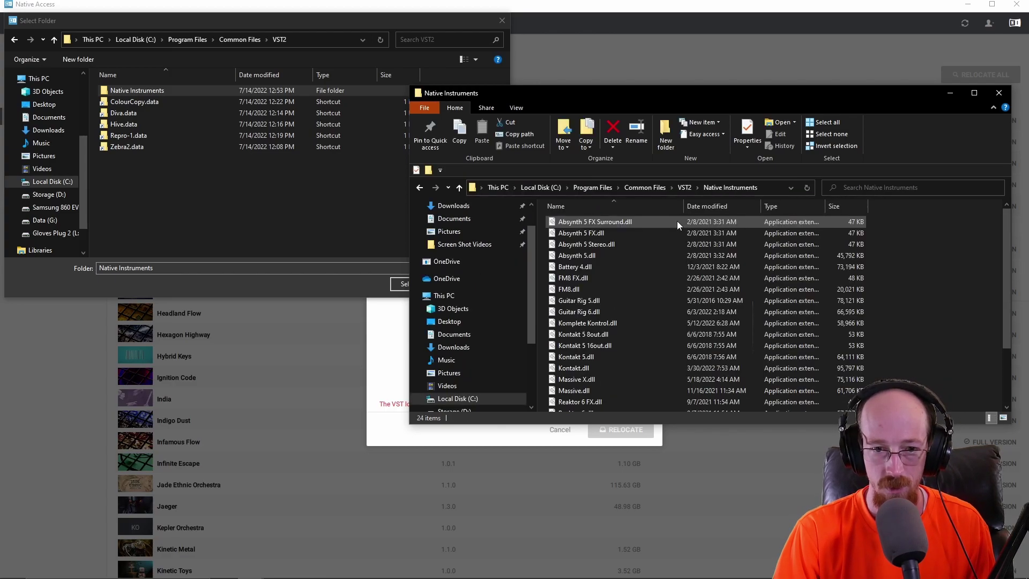
click(649, 311)
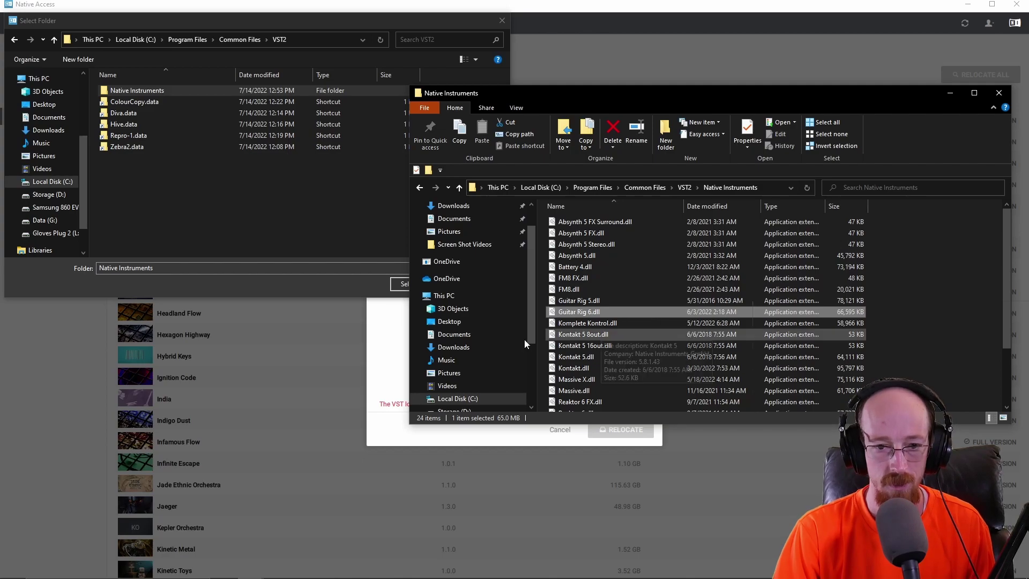
click(998, 94)
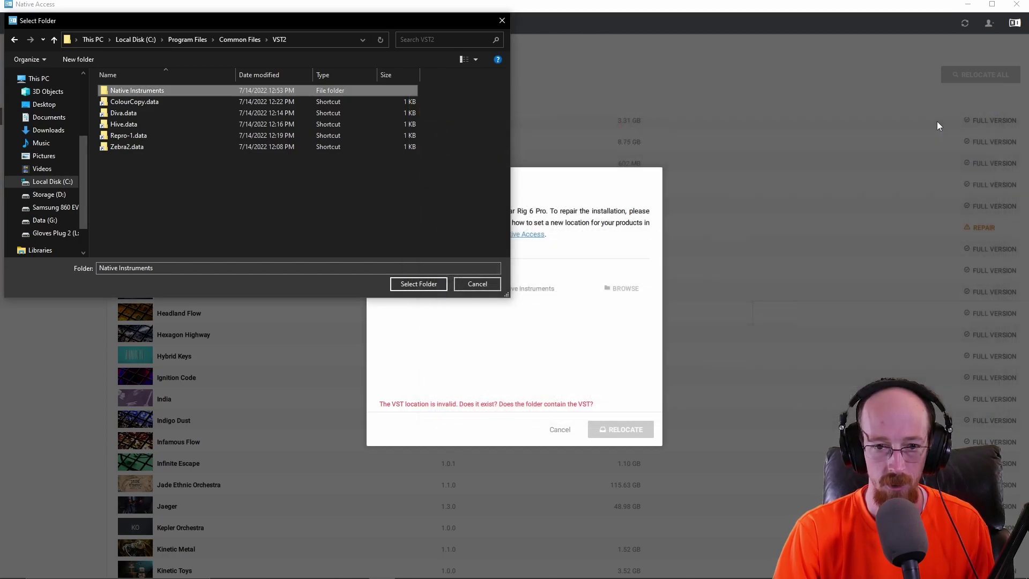
click(502, 22)
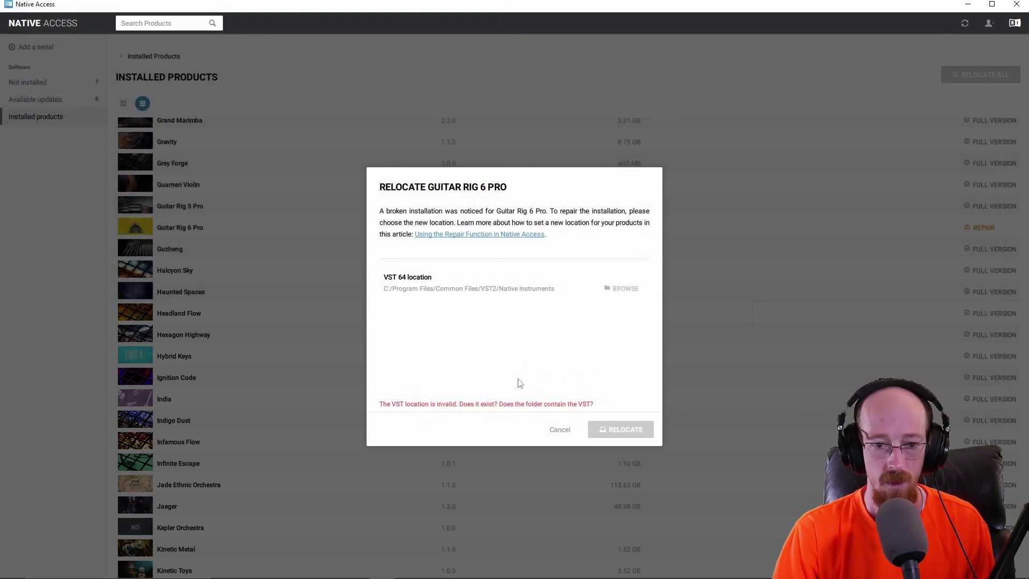
Step: Restart Guitar Rig 6 Pro's relocation and select VST2\Native Instruments via the pasted path
click(560, 430)
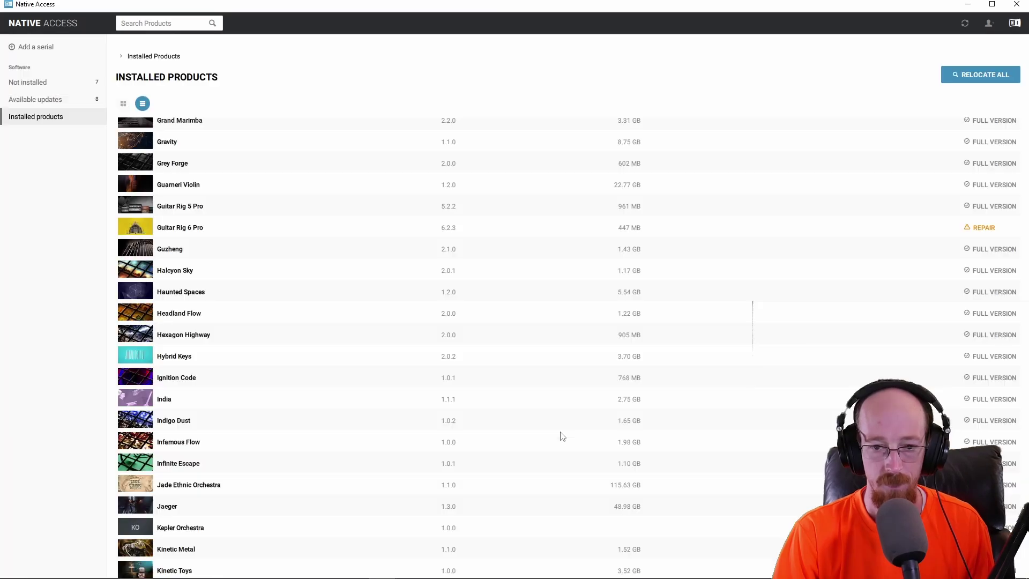
click(983, 228)
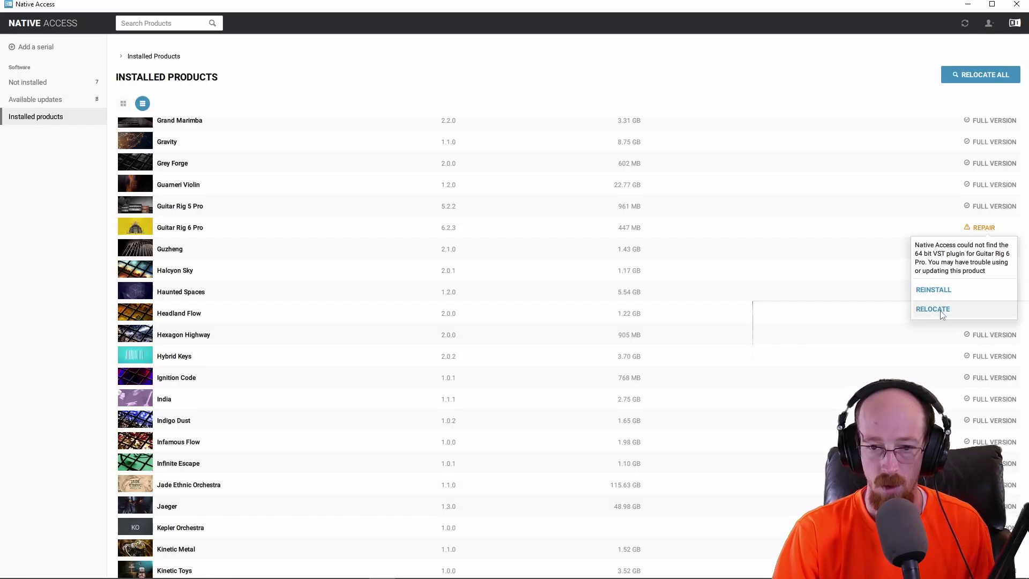
click(940, 310)
click(622, 289)
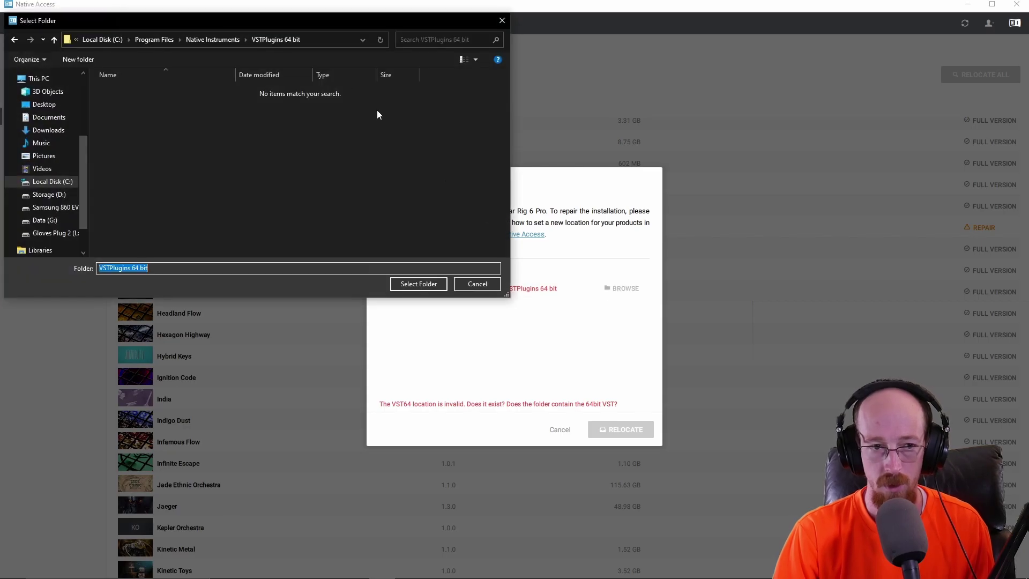
click(328, 41)
key(ctrl+v)
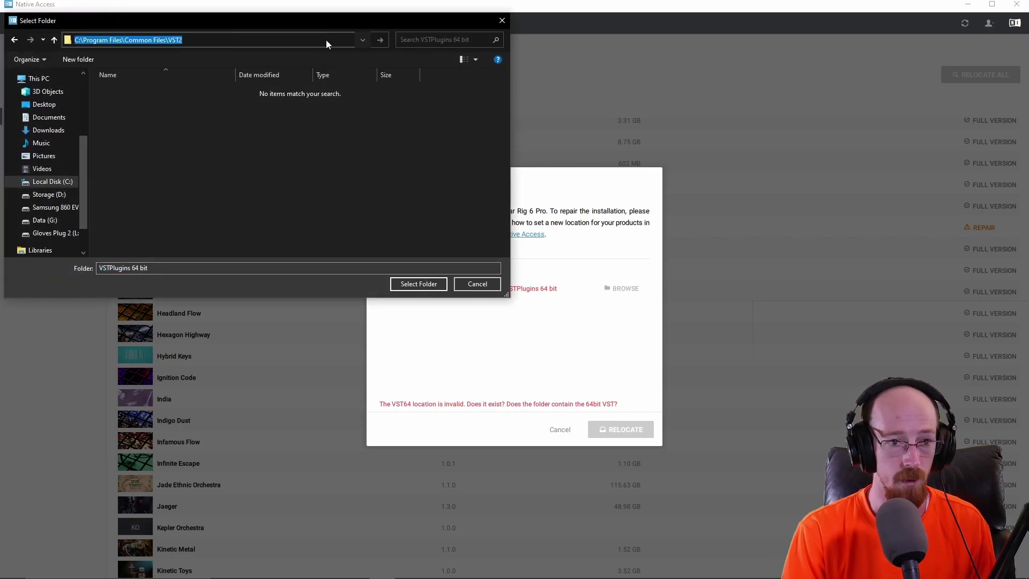
key(Return)
click(292, 93)
click(419, 283)
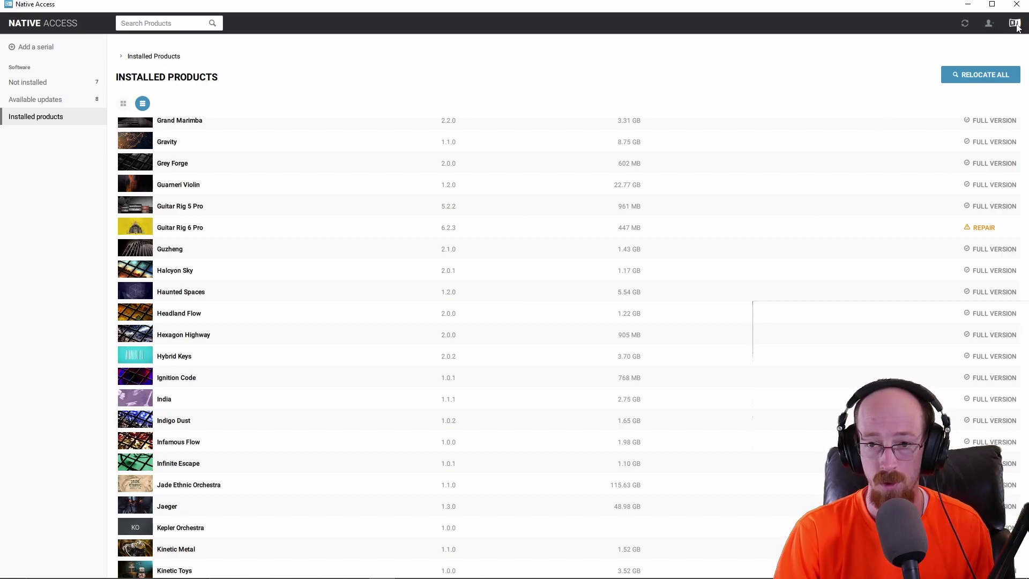
Step: Save C:\Program Files\Common Files\VST2\Native Instruments as the VST 64 preference and relocate all 8 libraries
click(989, 24)
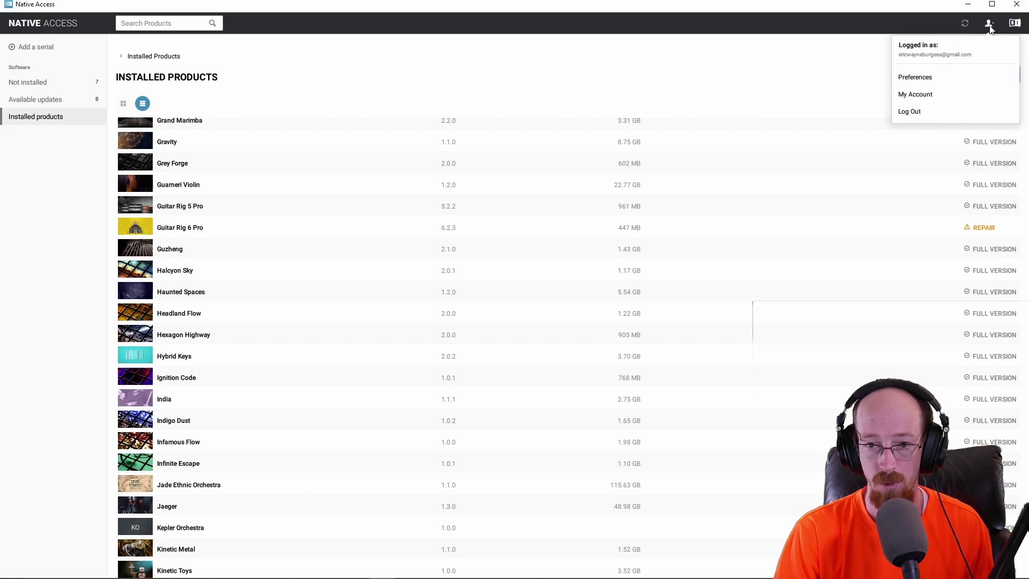
click(932, 79)
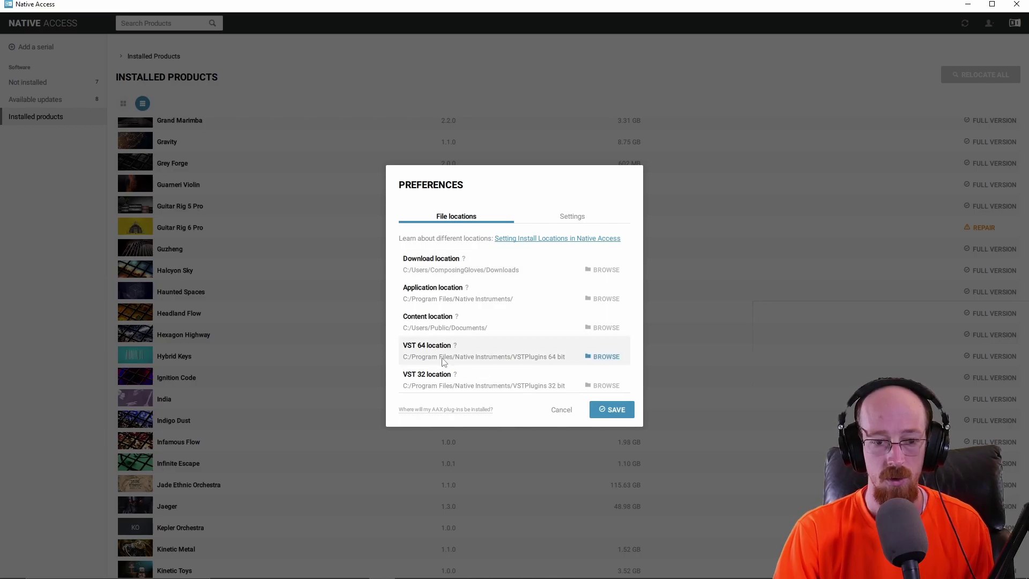
click(603, 356)
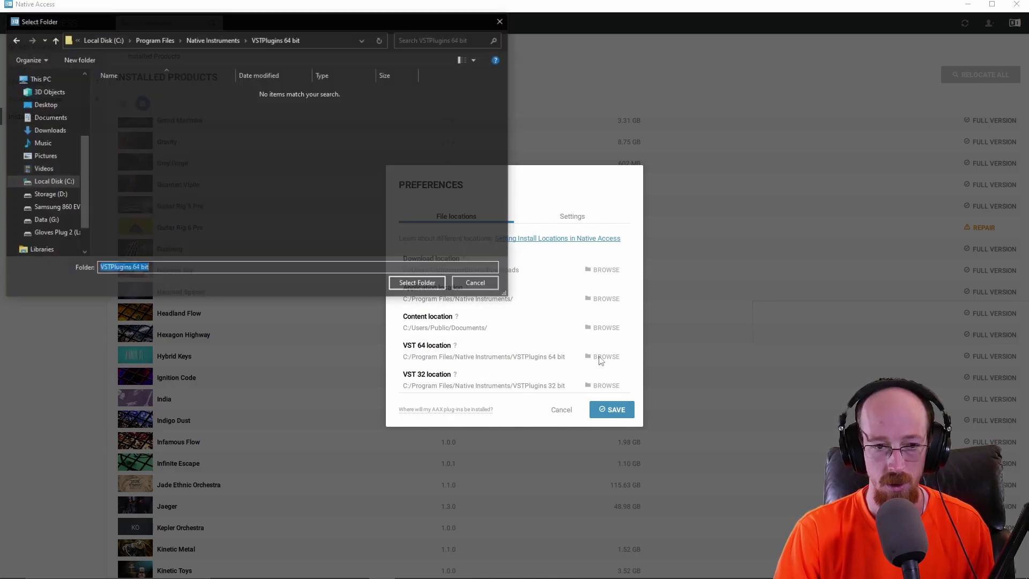
click(332, 40)
key(ctrl+v)
key(Return)
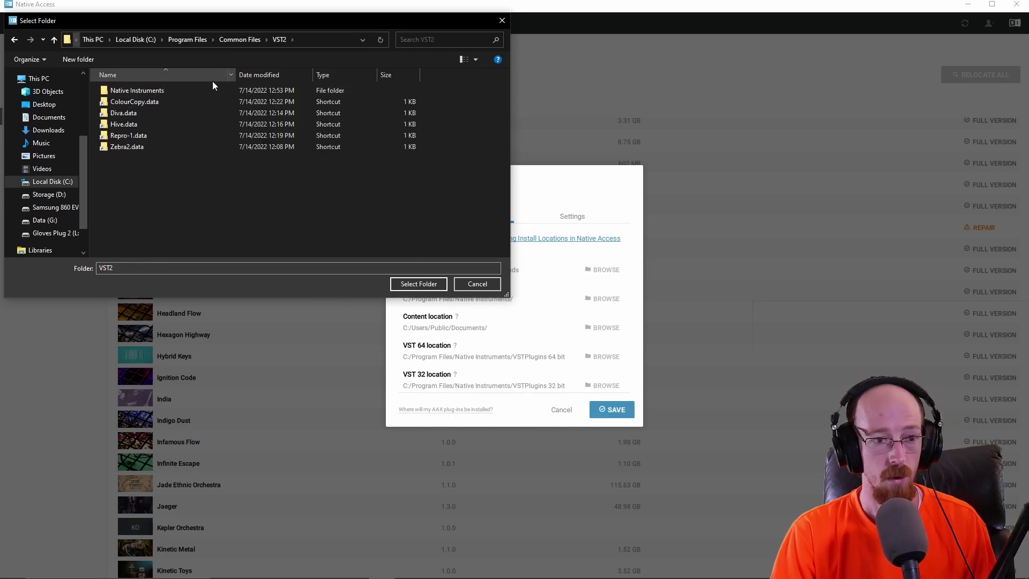
click(202, 93)
click(416, 283)
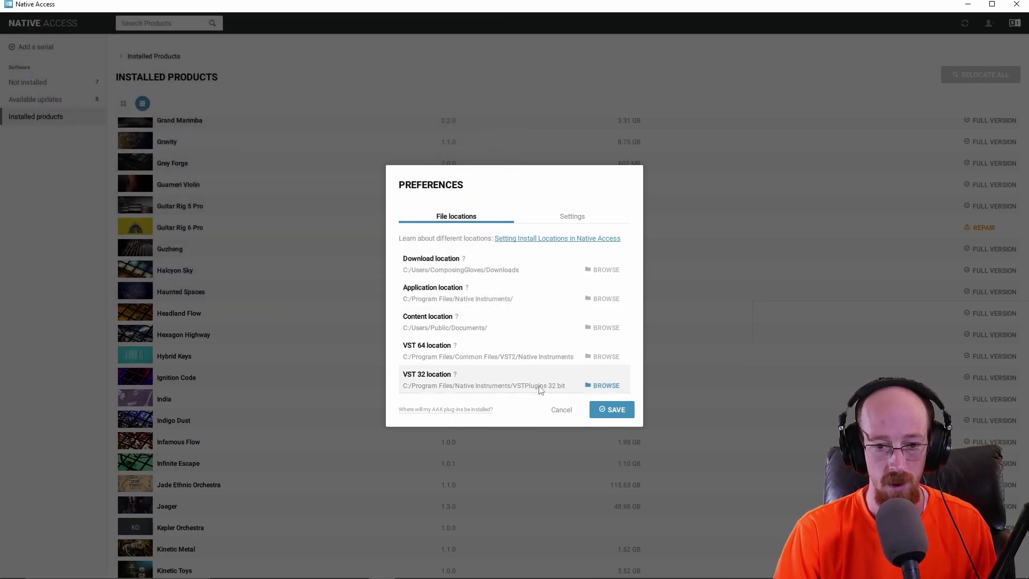
click(613, 411)
click(979, 74)
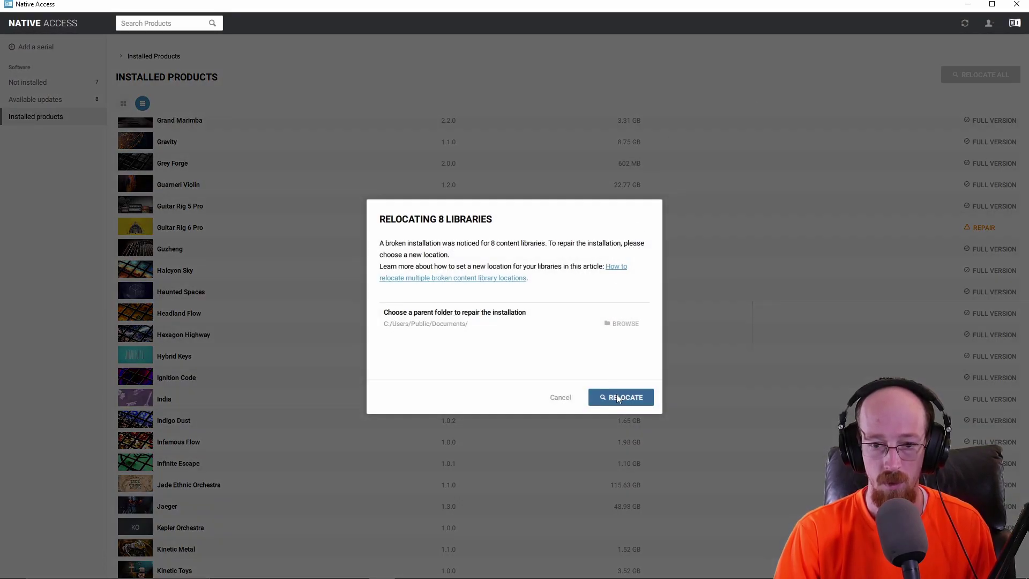
click(560, 397)
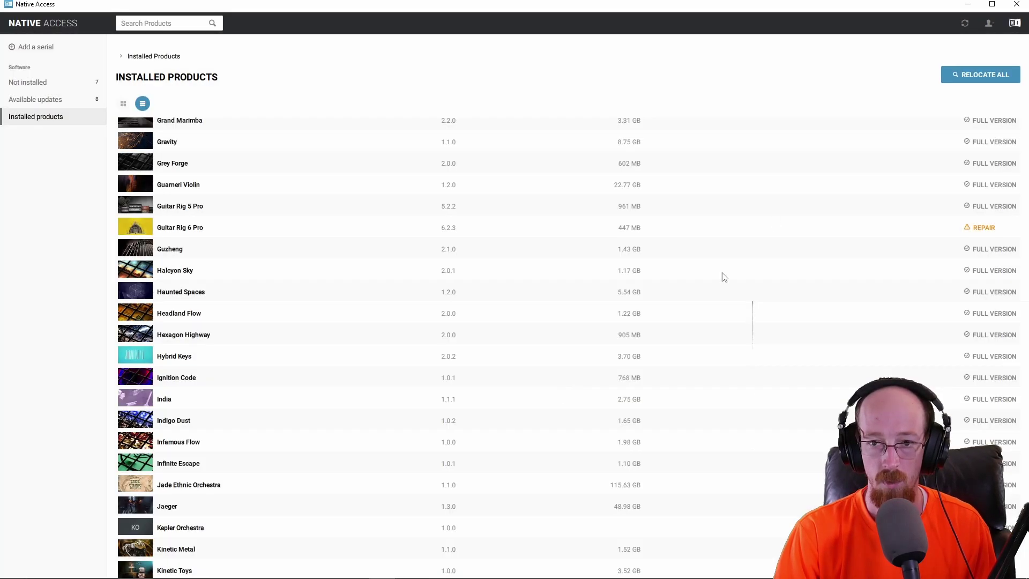
Step: Refresh the installed products list and scroll through it checking the REPAIR entries
click(966, 24)
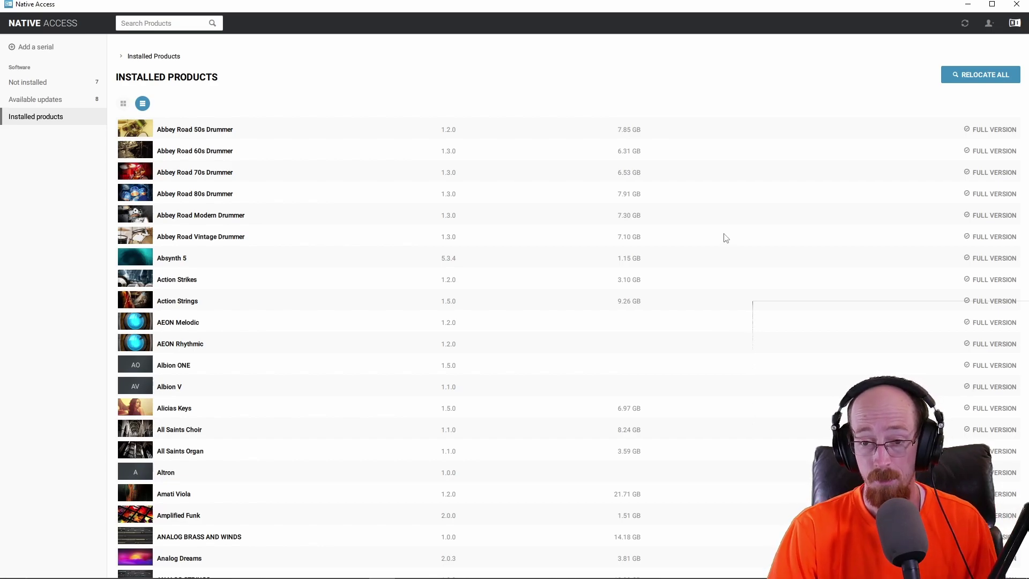
scroll(910, 143, down, 20)
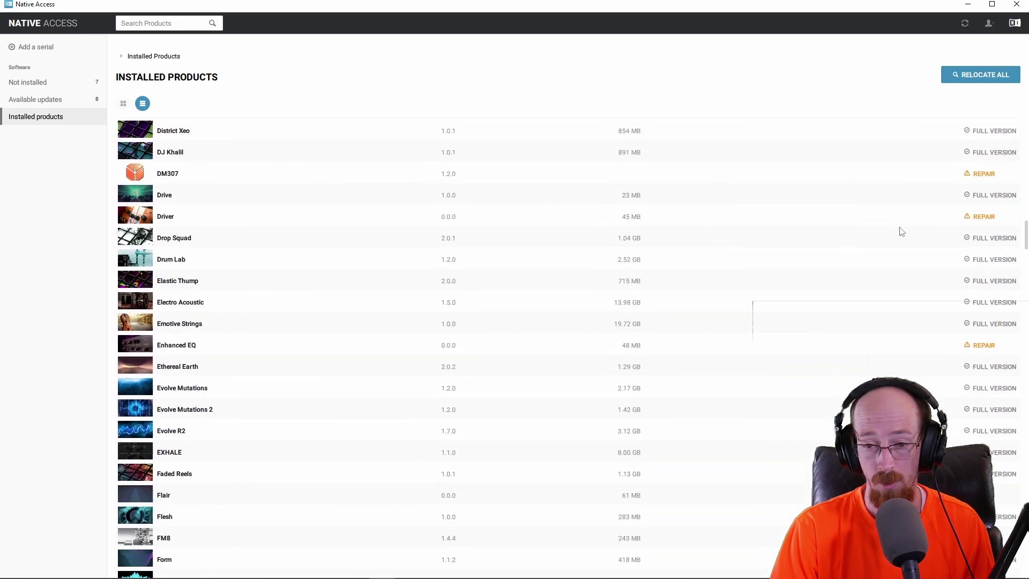
scroll(900, 244, down, 20)
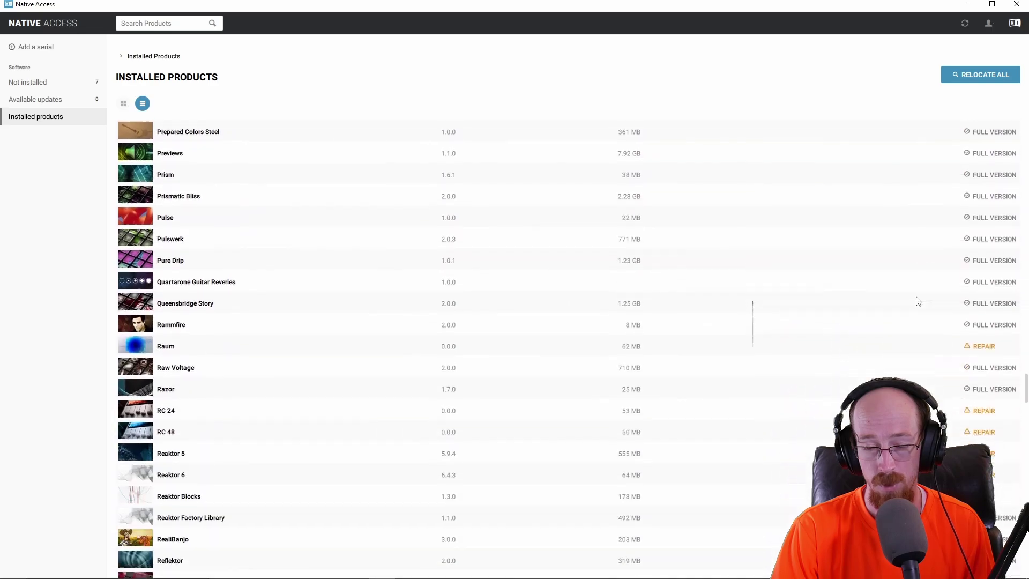
scroll(910, 273, down, 3)
scroll(905, 281, up, 5)
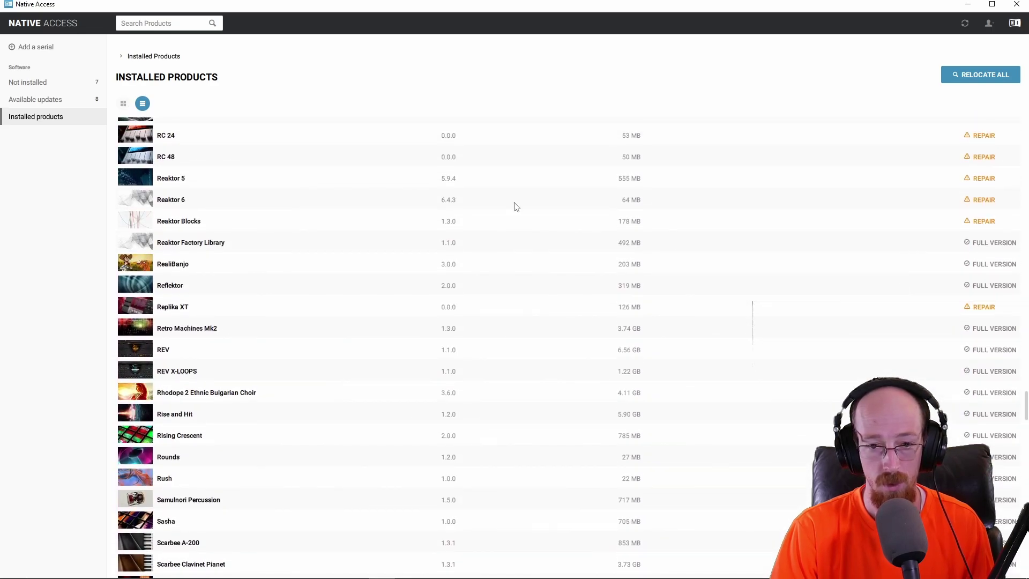
scroll(760, 170, down, 20)
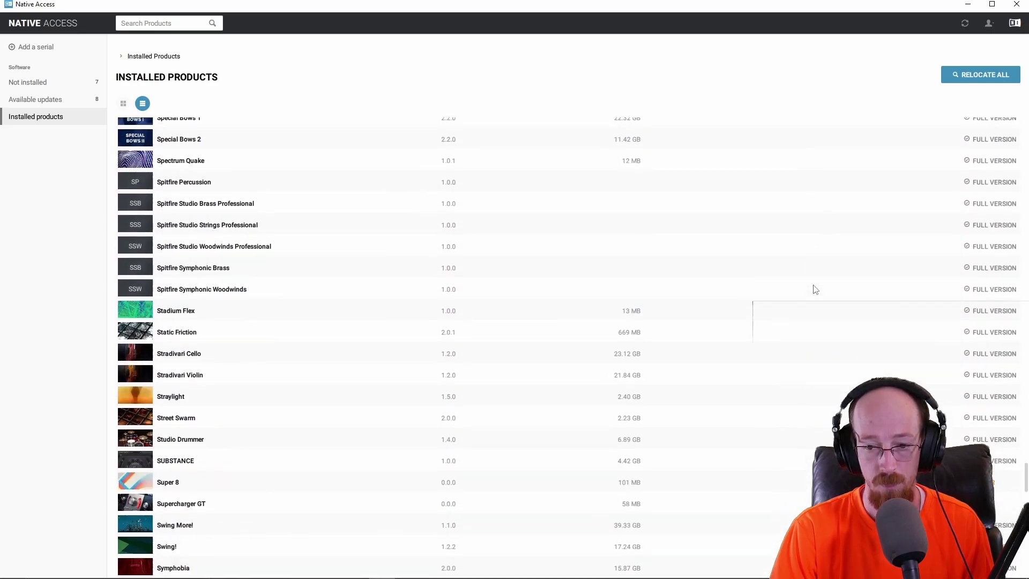
scroll(813, 292, down, 10)
scroll(813, 292, up, 3)
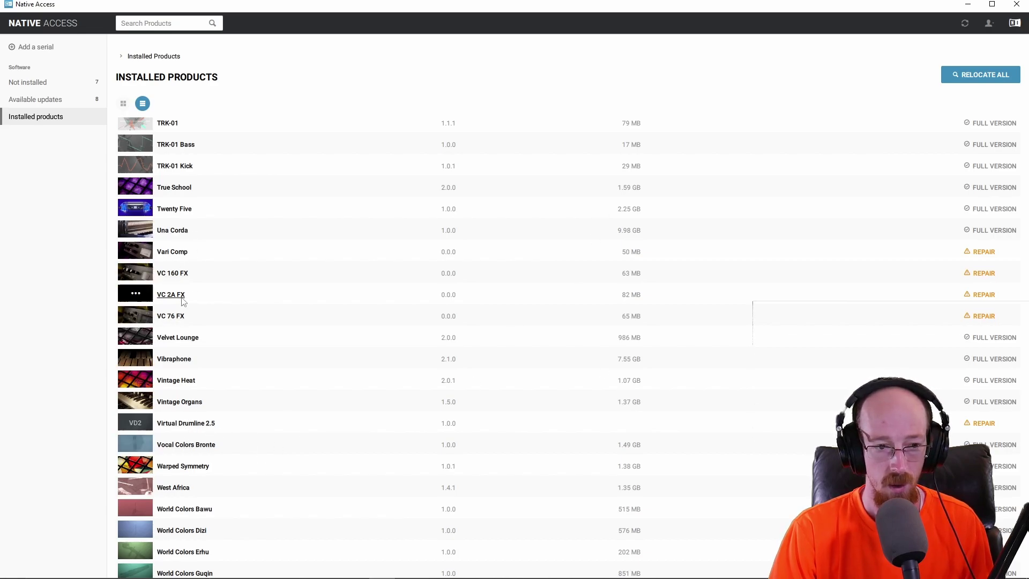
scroll(182, 223, up, 4)
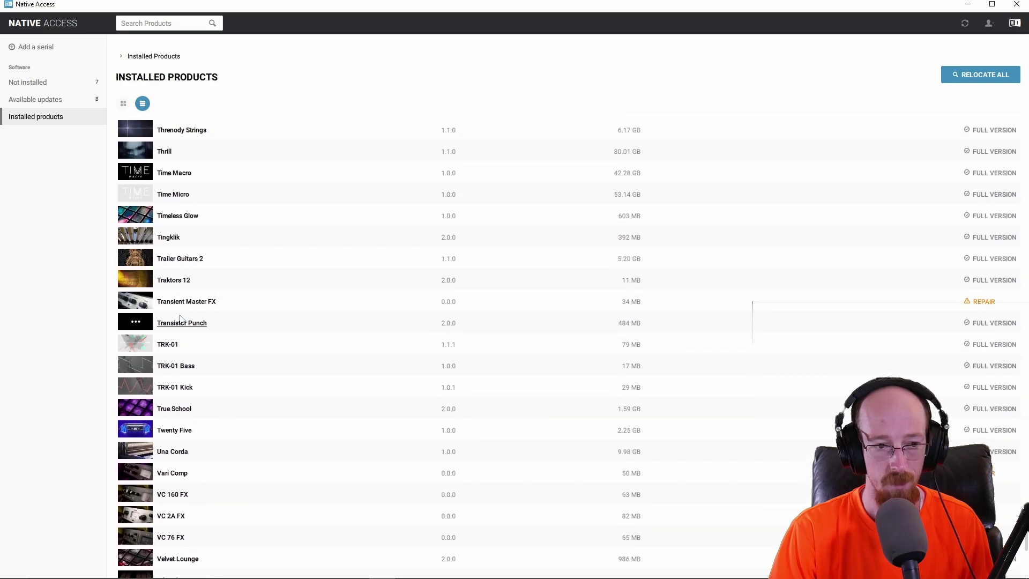
scroll(416, 150, up, 20)
scroll(415, 151, up, 20)
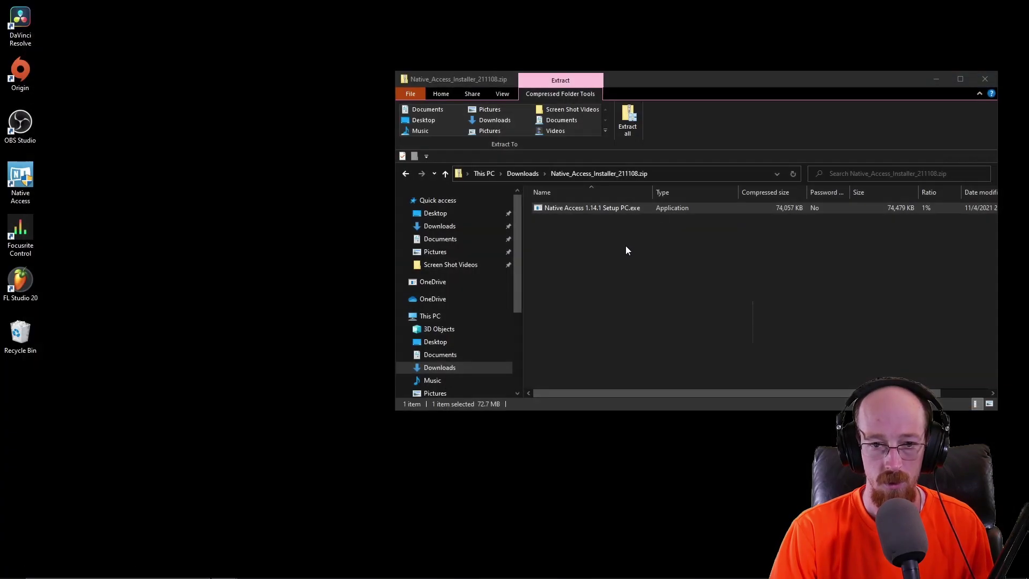
Step: Confirm 'native' finds nothing in Add or remove programs, then run Native-Access_2.exe from Downloads
key(super+s)
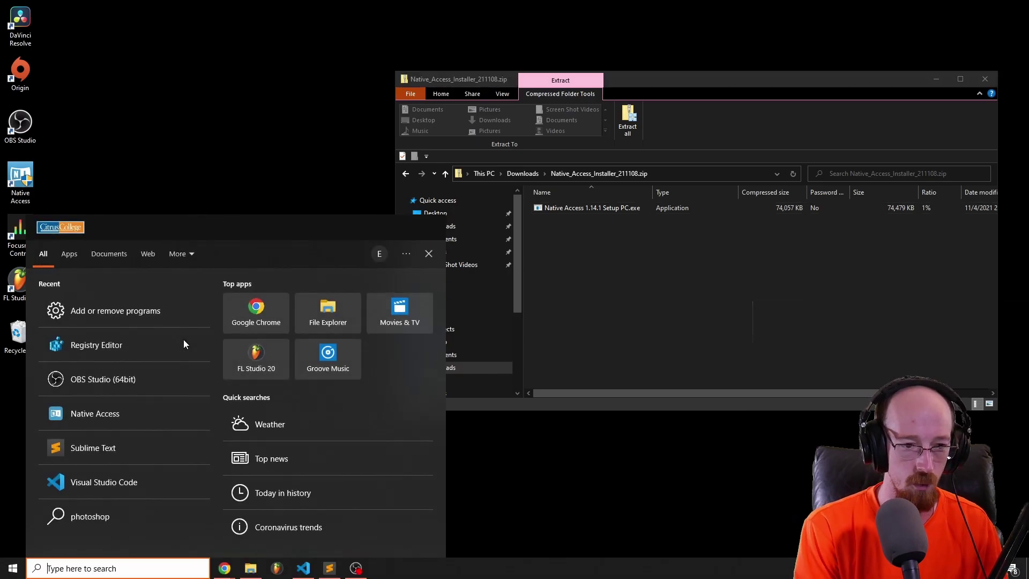
text(add)
key(Return)
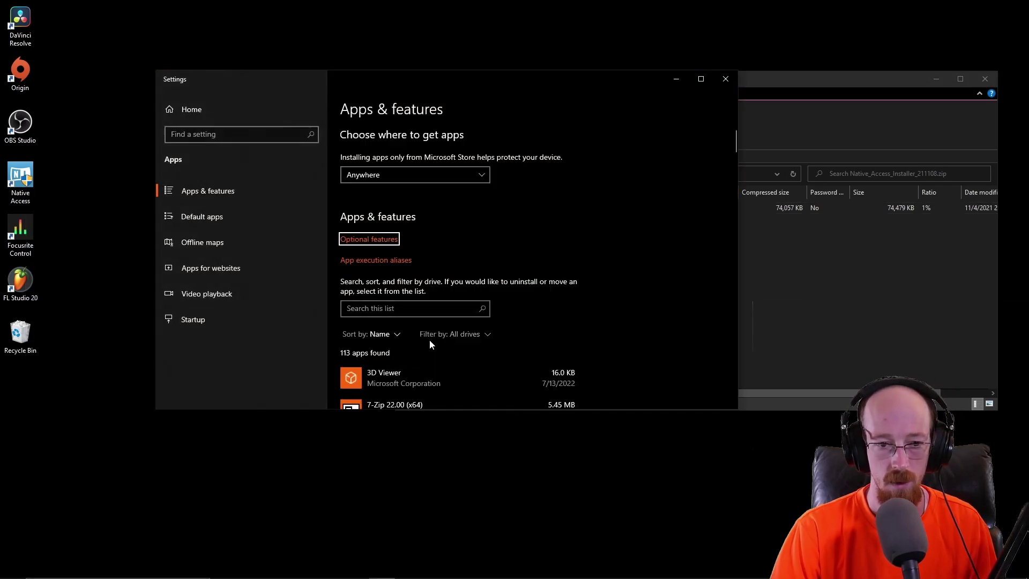
click(407, 308)
text(native)
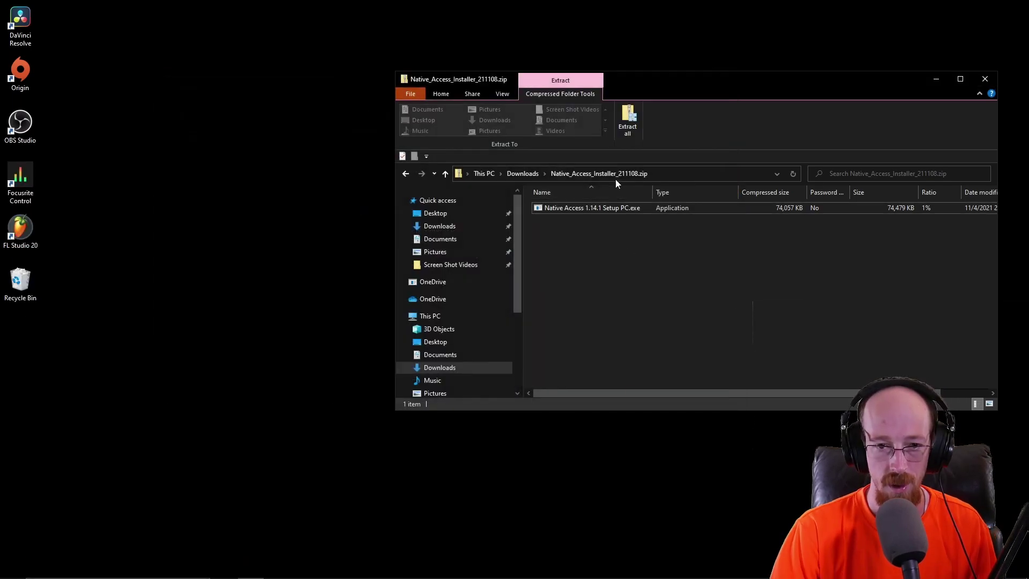
click(526, 174)
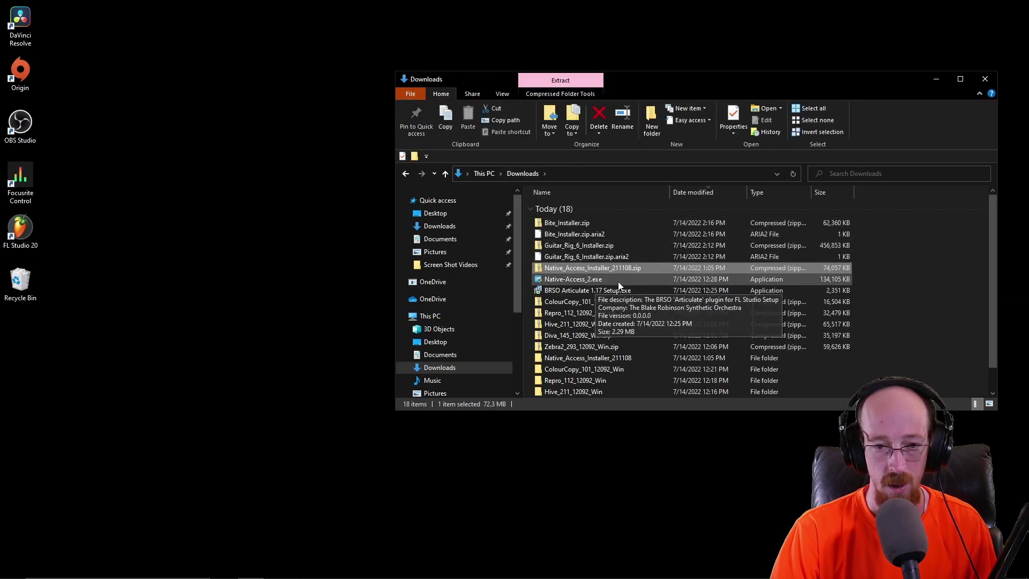
double_click(597, 281)
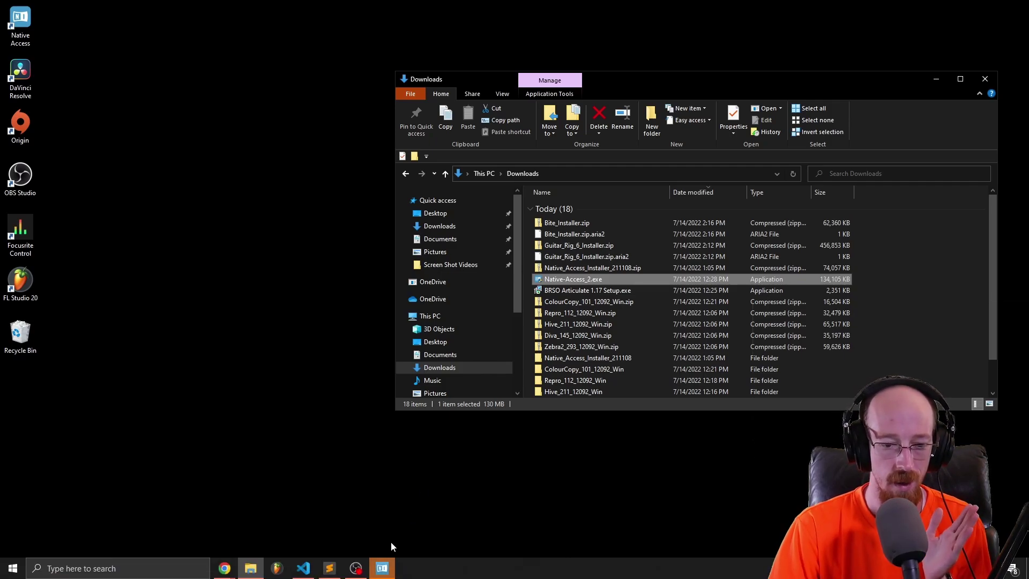
Step: Bring the Native Access 2 window forward to show its 319-item library
click(382, 566)
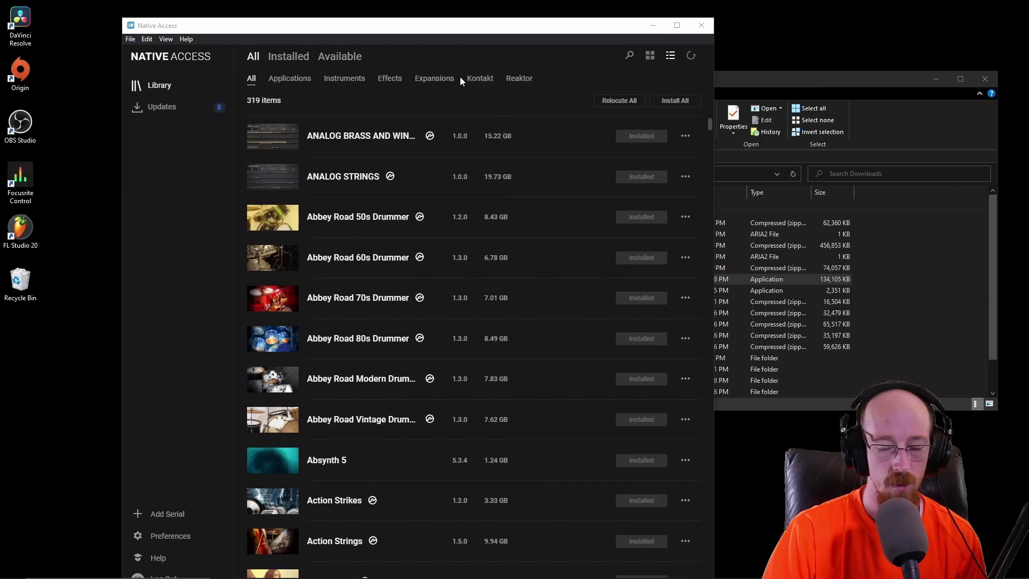
scroll(482, 142, down, 15)
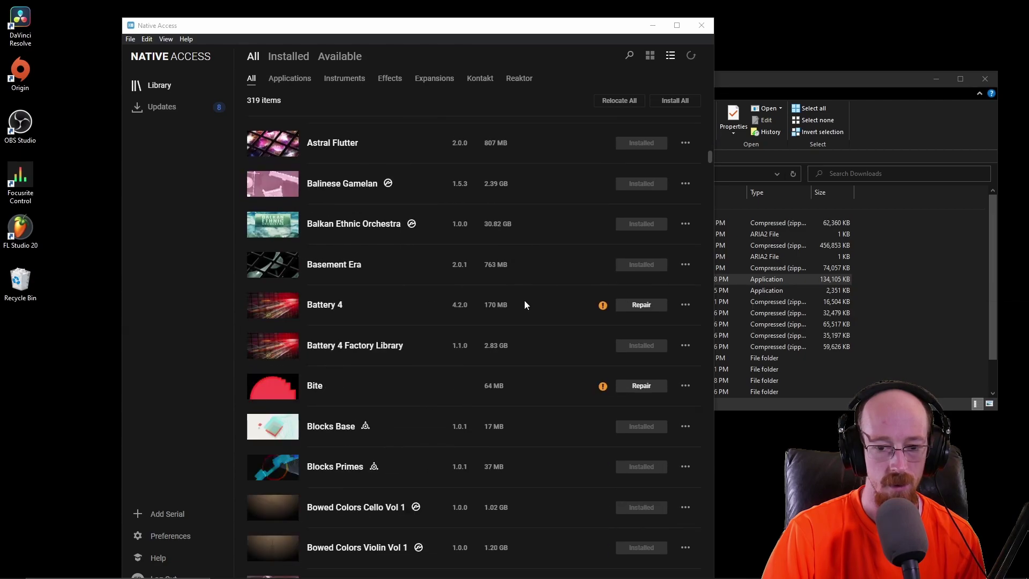
scroll(525, 305, down, 7)
scroll(548, 295, up, 6)
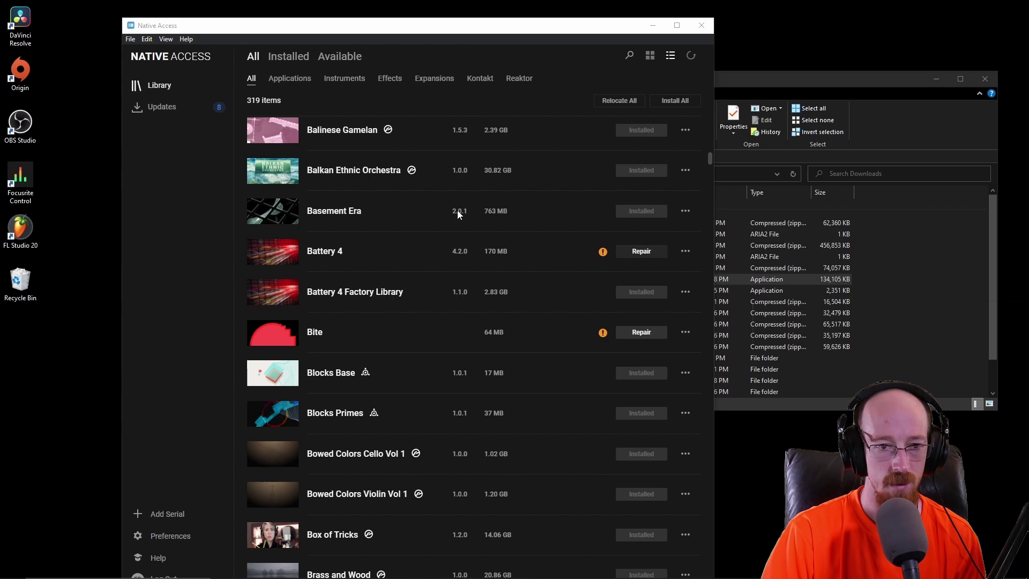
click(309, 79)
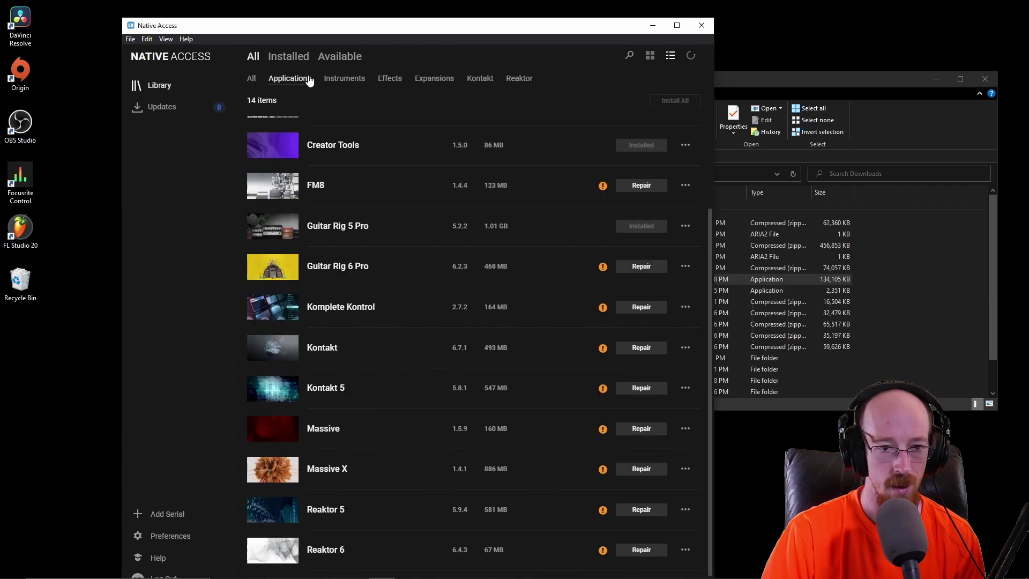
scroll(519, 338, up, 3)
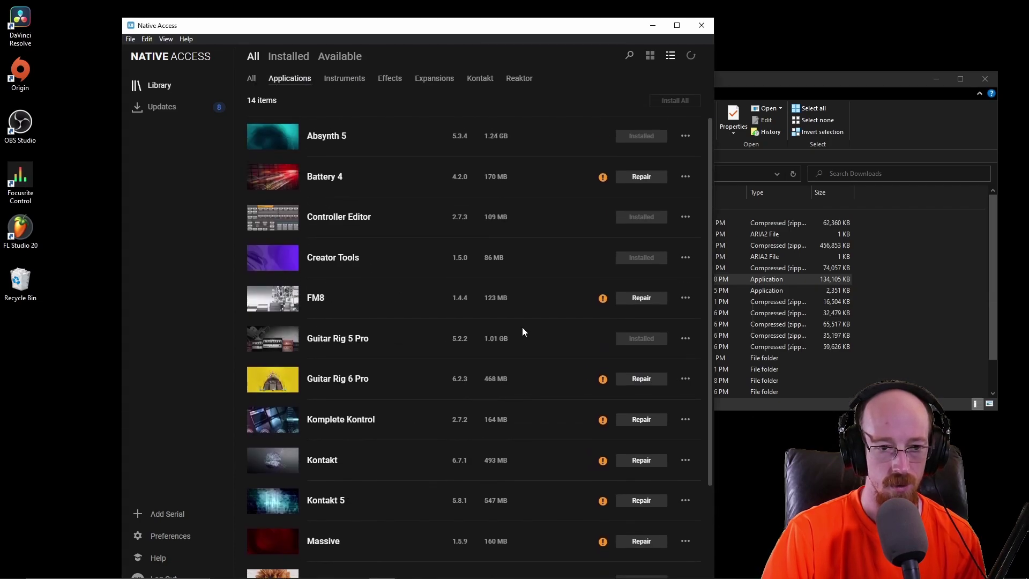
click(345, 78)
click(390, 79)
click(434, 78)
click(394, 82)
click(344, 78)
click(309, 81)
scroll(600, 246, down, 3)
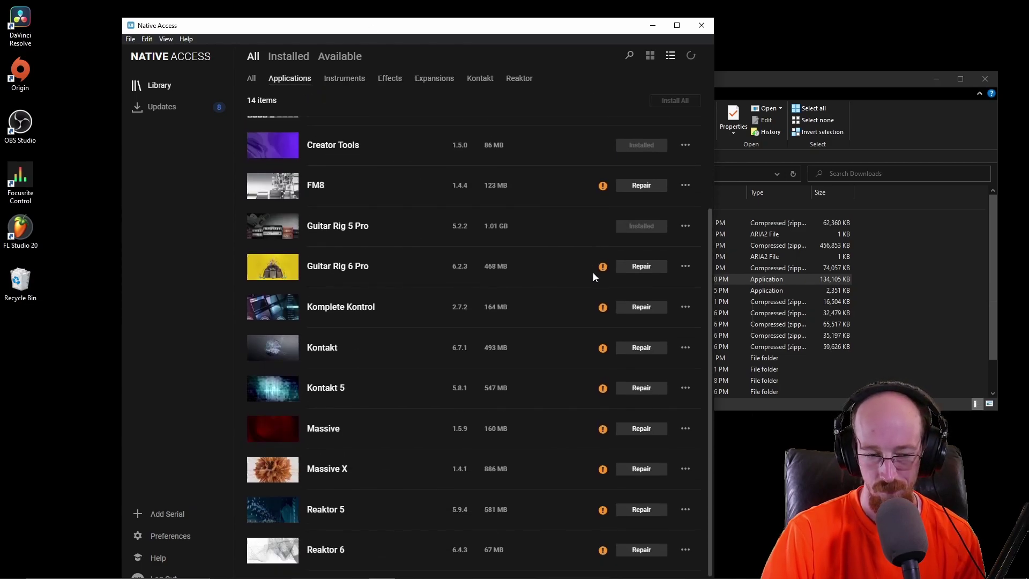
scroll(591, 275, up, 3)
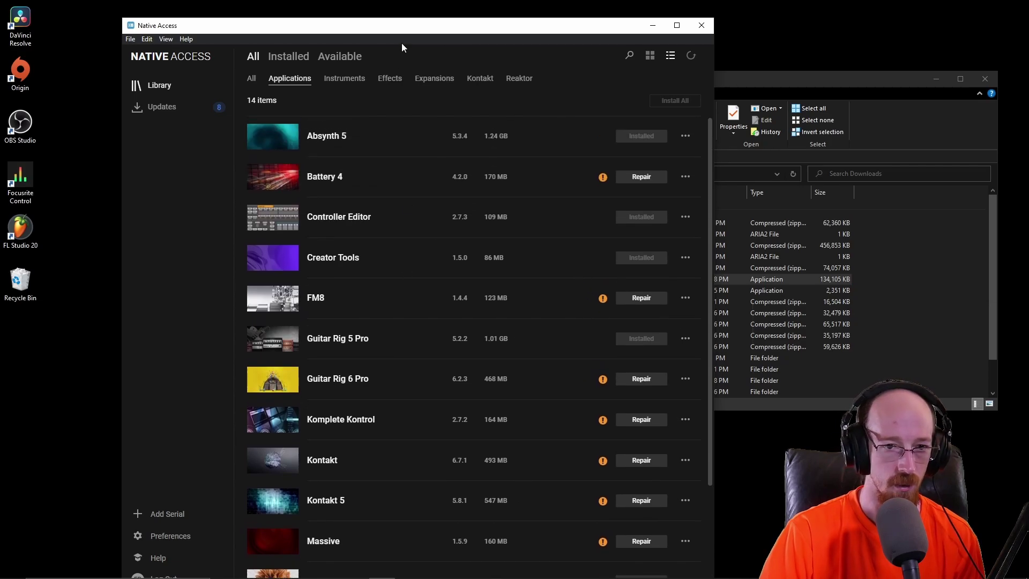
drag(409, 33, 398, 20)
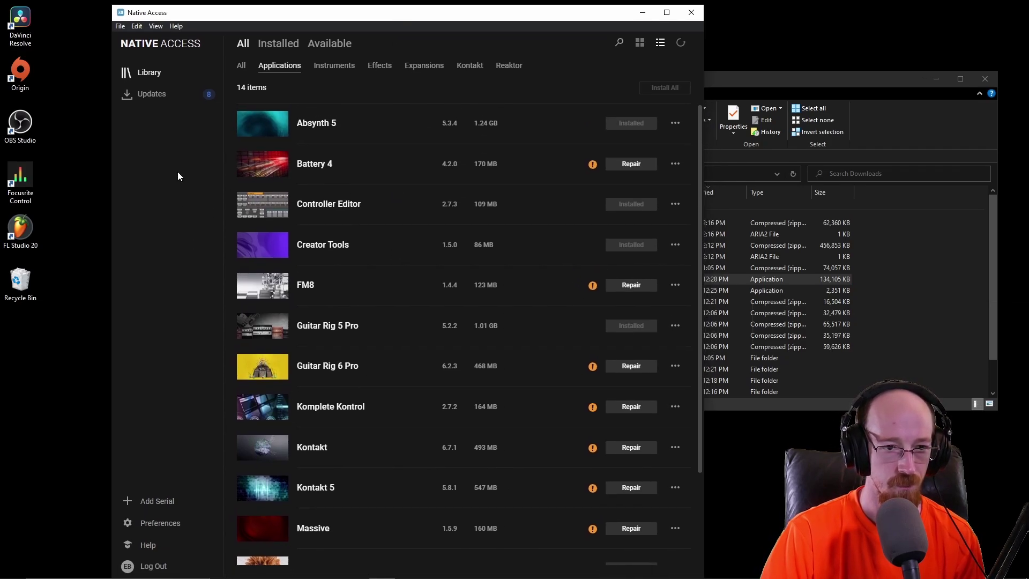
click(241, 66)
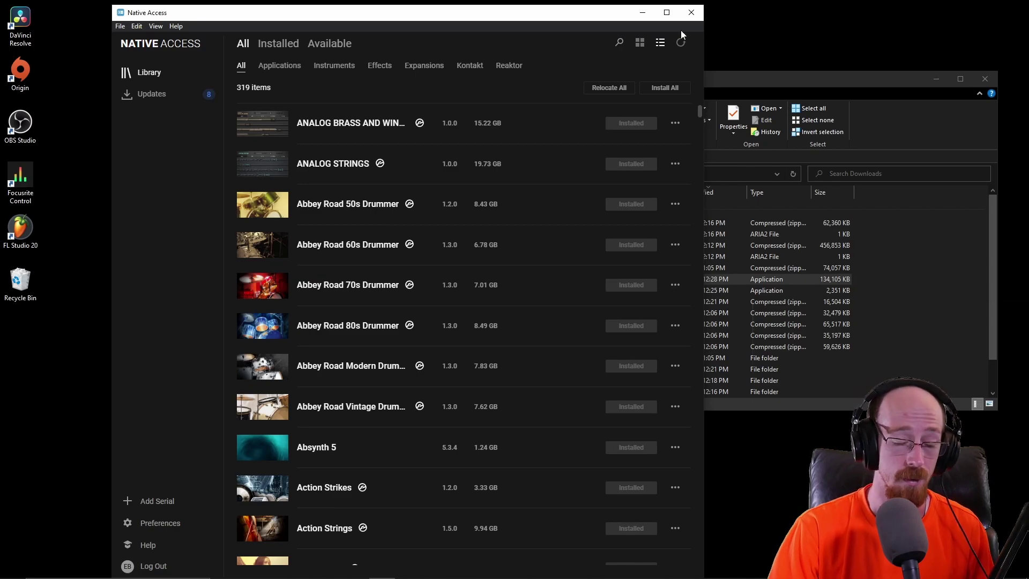
click(287, 69)
click(336, 67)
click(272, 66)
click(244, 65)
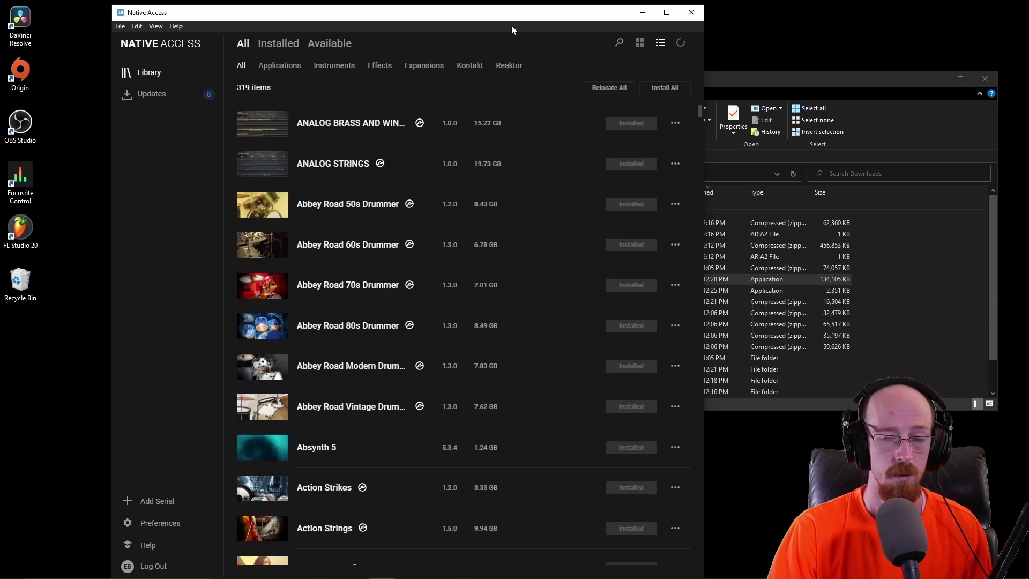